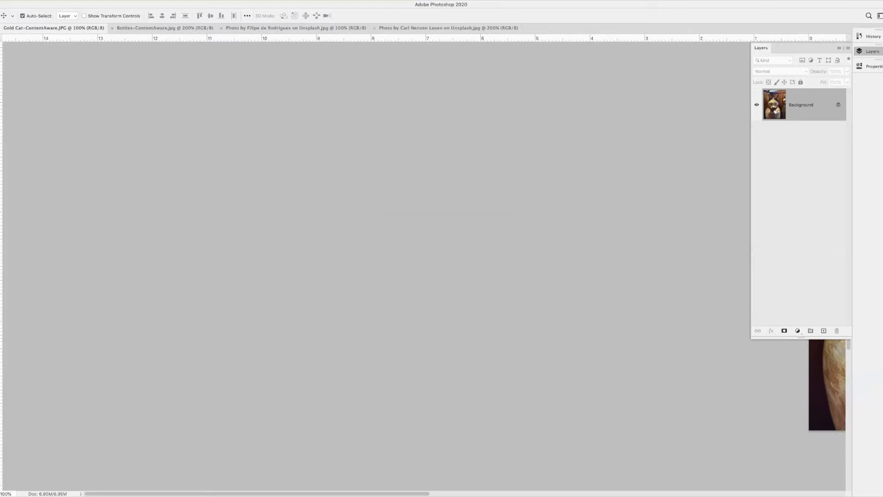
Step: Duplicate the Background layer of the gold cat image and hide the original Background layer
{"action": "scroll", "coordinate": [547, 465], "scroll_direction": "right", "scroll_amount": 10}
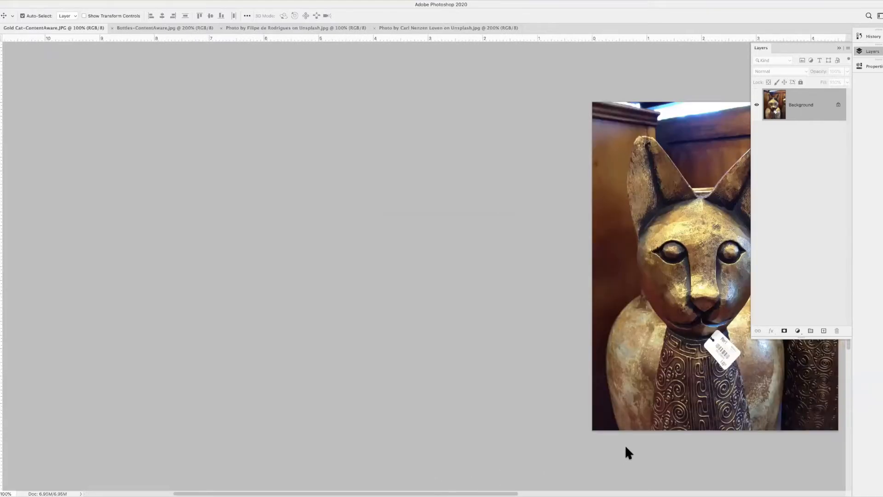
{"action": "scroll", "coordinate": [556, 287], "scroll_direction": "right", "scroll_amount": 7}
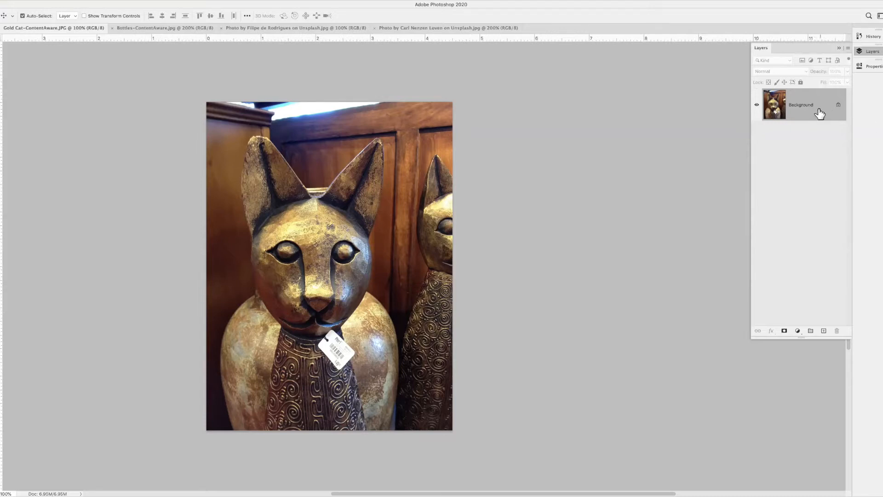
{"action": "key", "text": "super"}
{"action": "key", "text": "super+j"}
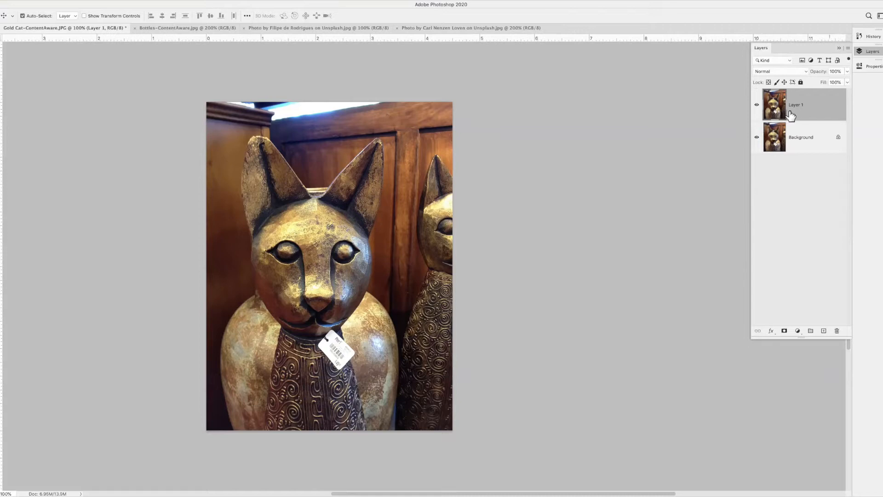
{"action": "left_click", "coordinate": [757, 137]}
Step: Select the white price tag below the cat's chin with the Quick Selection tool at brush size 30
{"action": "key", "text": "ctrl+plus"}
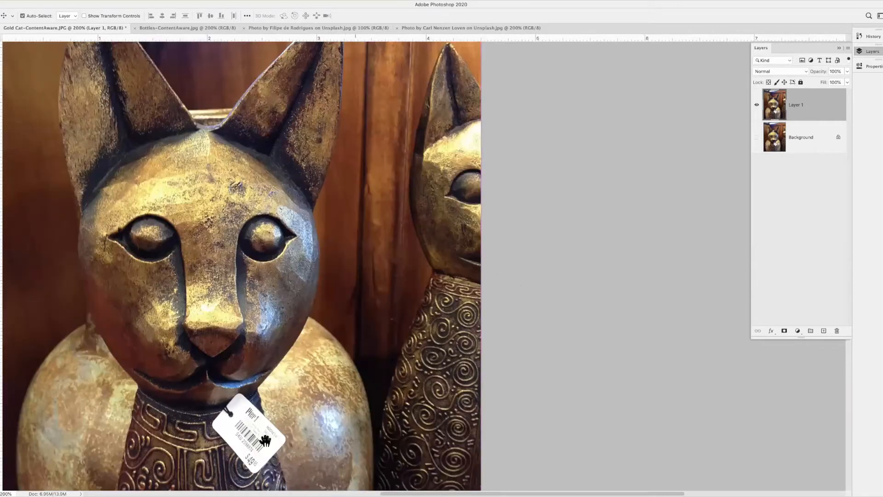
{"action": "left_click_drag", "start_coordinate": [265, 440], "coordinate": [319, 312]}
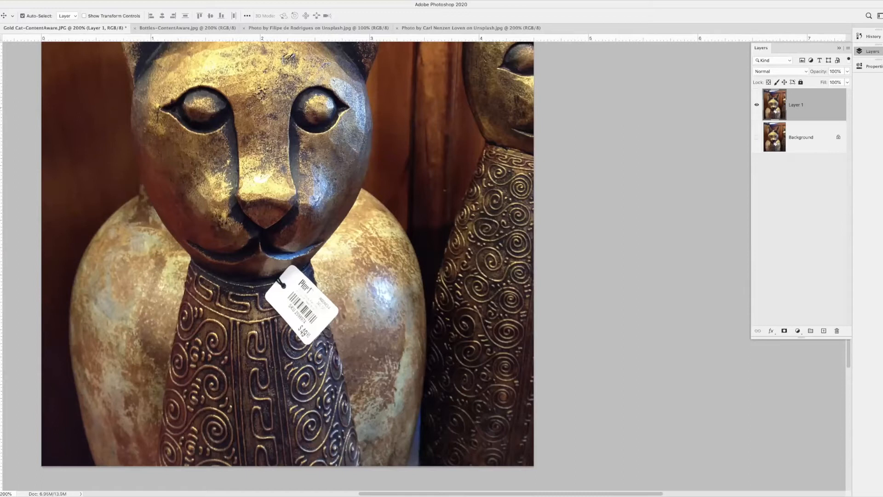
{"action": "left_click", "coordinate": [0, 93]}
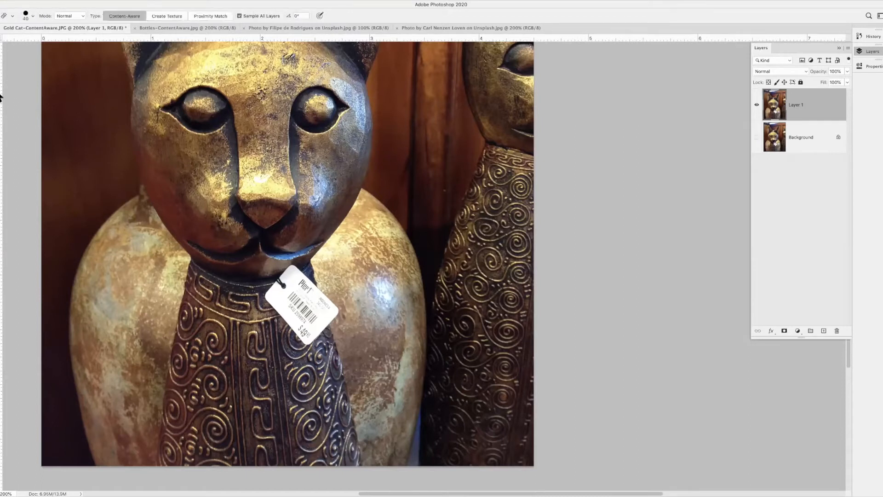
{"action": "left_click", "coordinate": [1, 70]}
{"action": "right_click", "coordinate": [0, 70]}
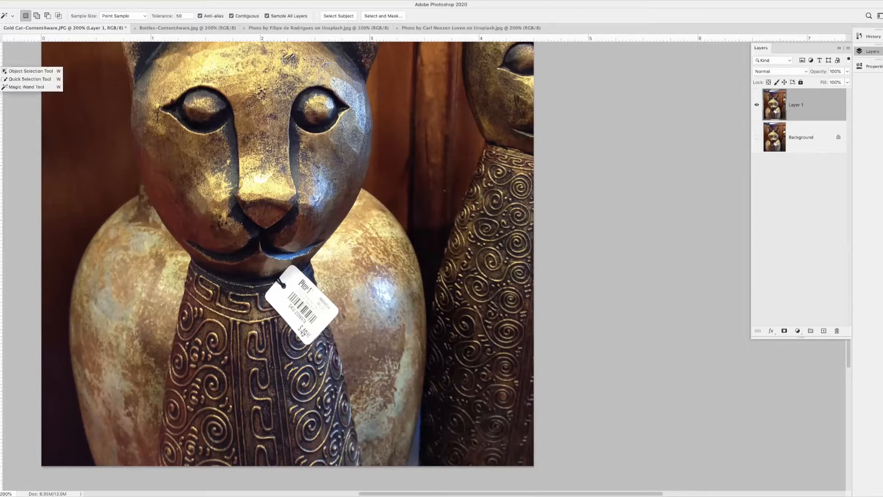
{"action": "left_click", "coordinate": [42, 79]}
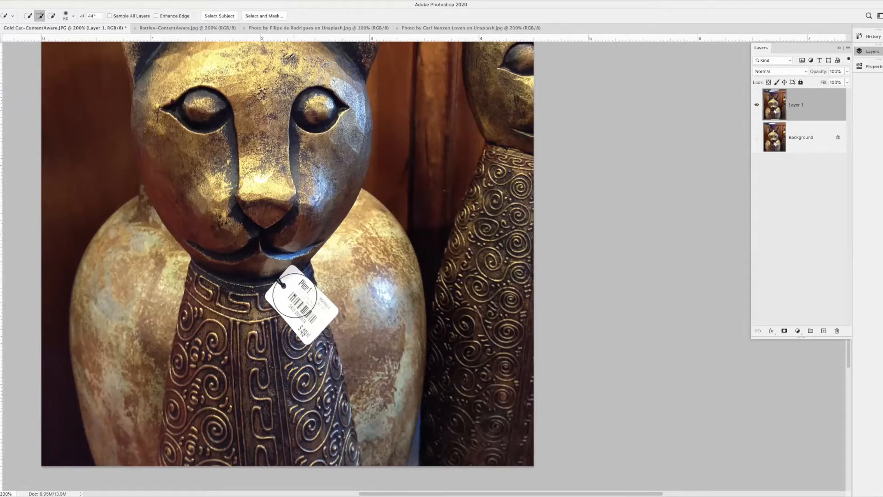
{"action": "key", "text": "bracketleft"}
{"action": "key", "text": "bracketleft"}
{"action": "key", "text": "bracketleft"}
{"action": "key", "text": "bracketleft"}
{"action": "key", "text": "bracketleft"}
{"action": "key", "text": "super+plus"}
{"action": "left_click_drag", "start_coordinate": [238, 322], "coordinate": [367, 310]}
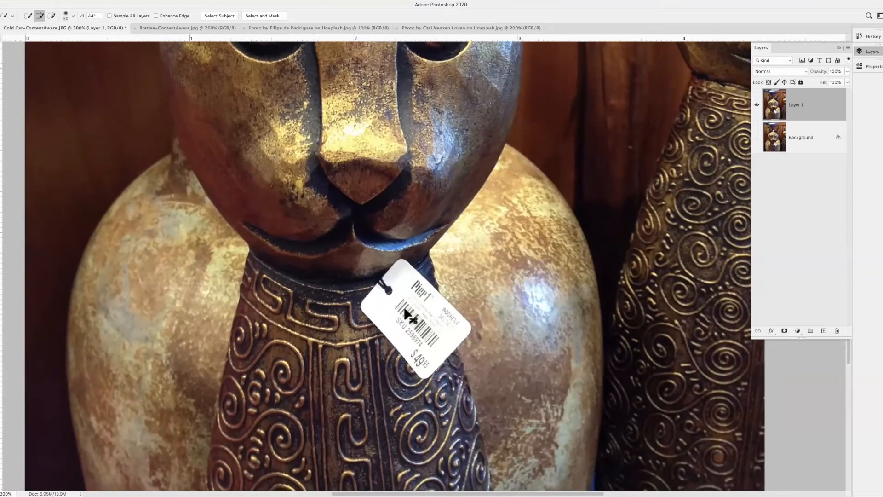
{"action": "key", "text": "super+plus"}
{"action": "key", "text": "super+plus"}
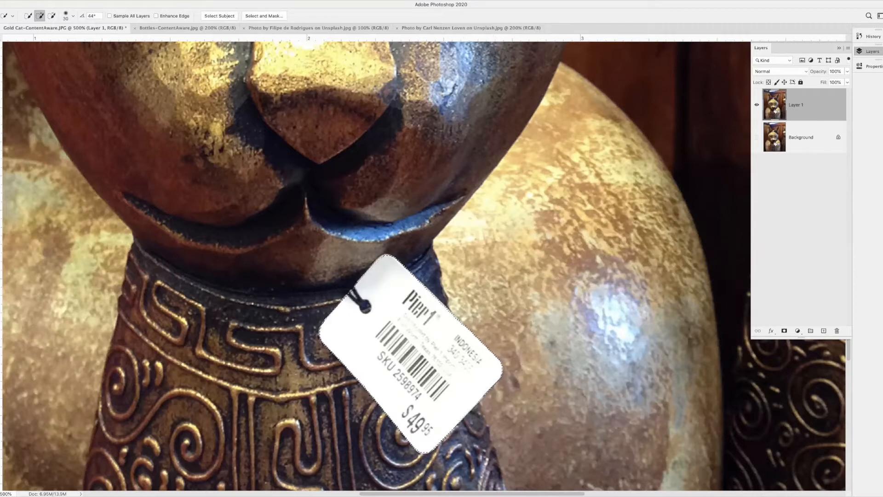
Step: Expand the price tag selection by 3 pixels and check its edge against the tag
{"action": "left_click", "coordinate": [126, 0]}
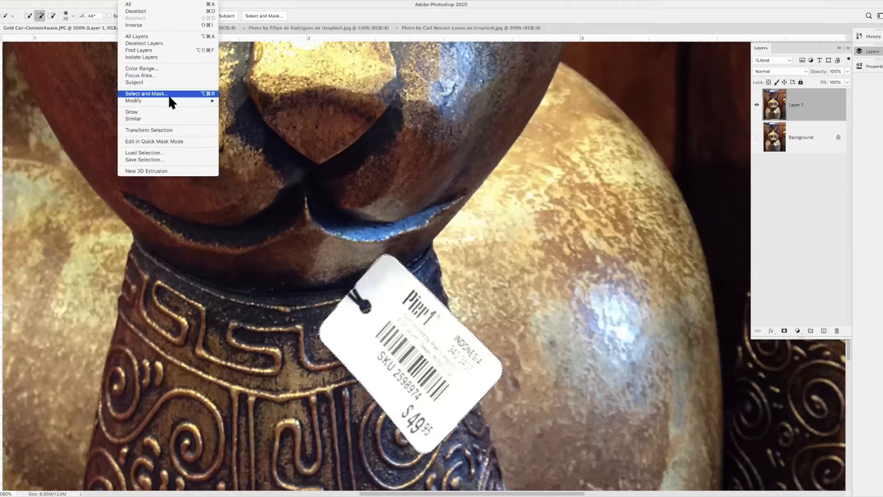
{"action": "mouse_move", "coordinate": [171, 99]}
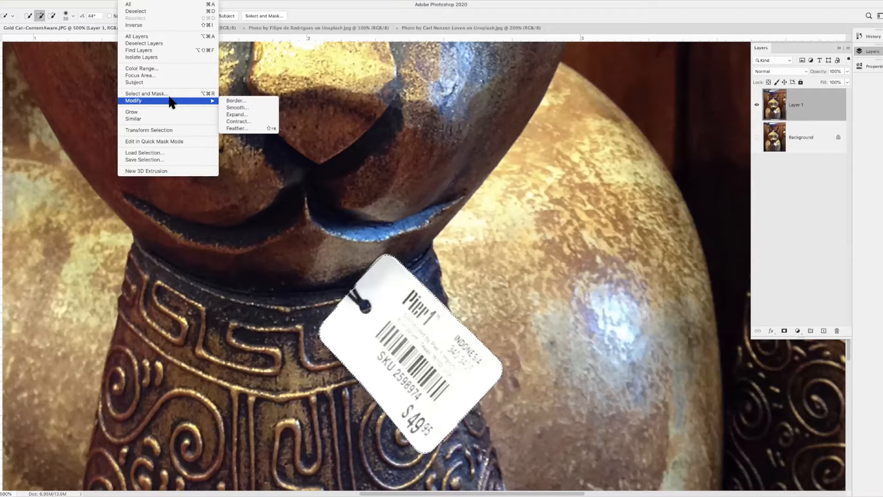
{"action": "left_click", "coordinate": [274, 117]}
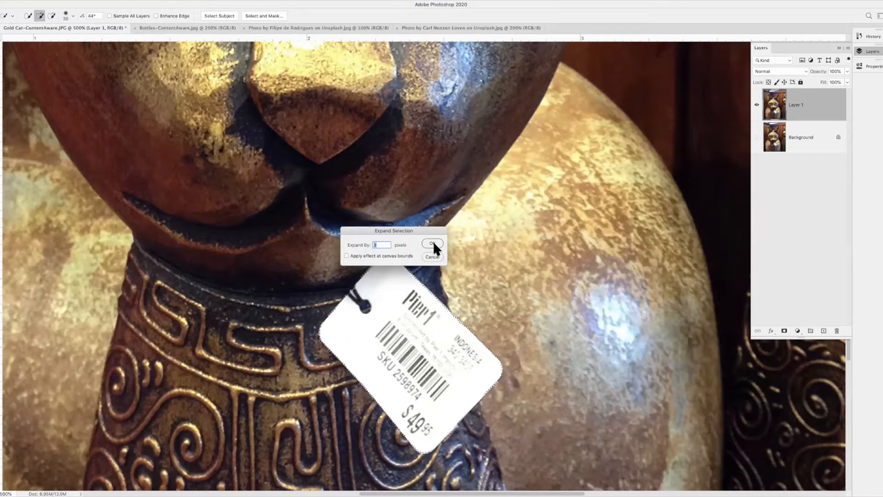
{"action": "key", "text": "Return"}
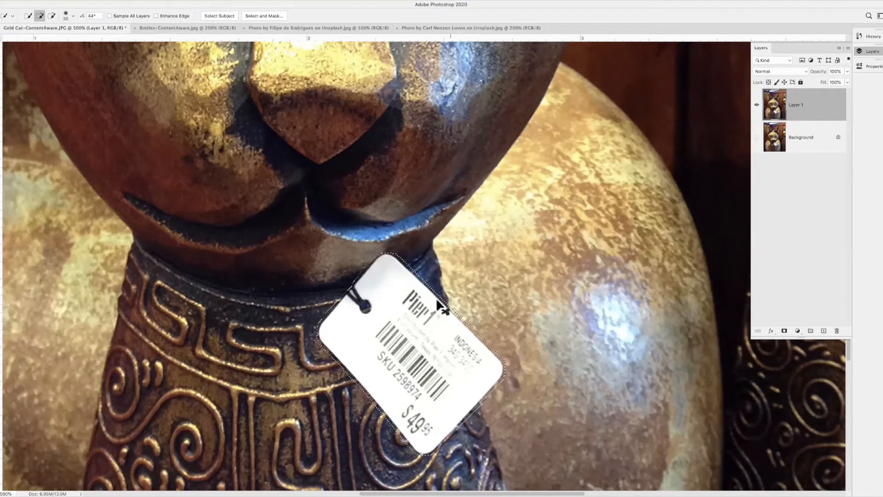
{"action": "key", "text": "super+plus"}
{"action": "key", "text": "super+plus"}
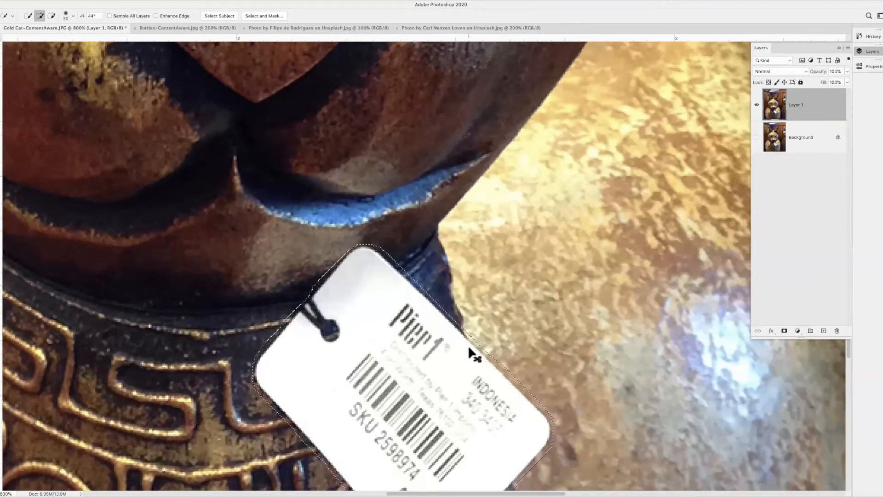
Step: Fill the price tag selection using Content-Aware contents with color adaptation, Normal blending and 100% opacity
{"action": "key", "text": "super+0"}
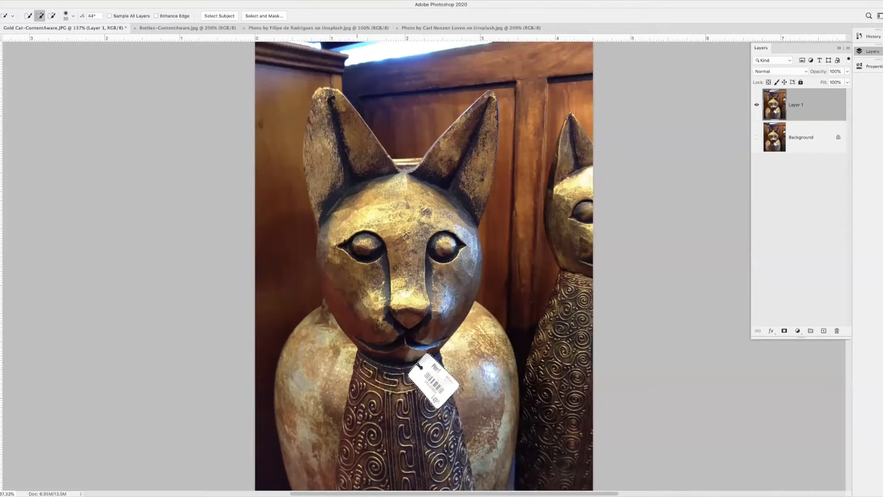
{"action": "left_click", "coordinate": [59, 2]}
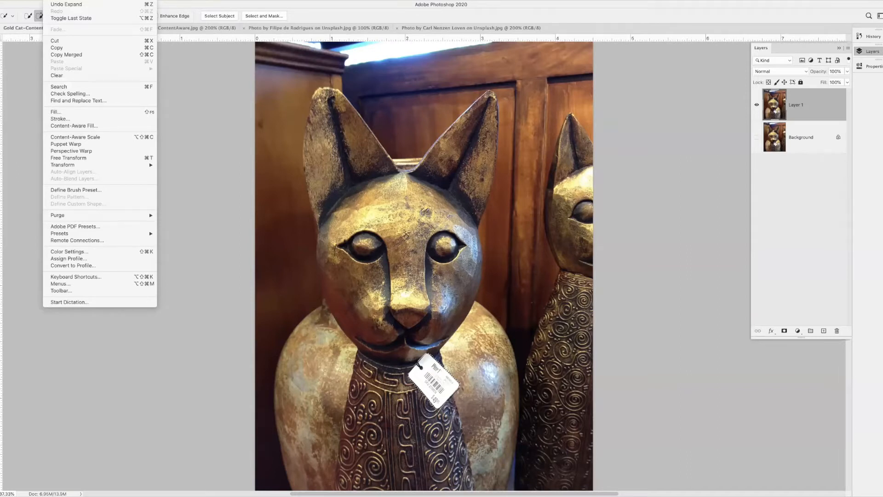
{"action": "left_click", "coordinate": [103, 112]}
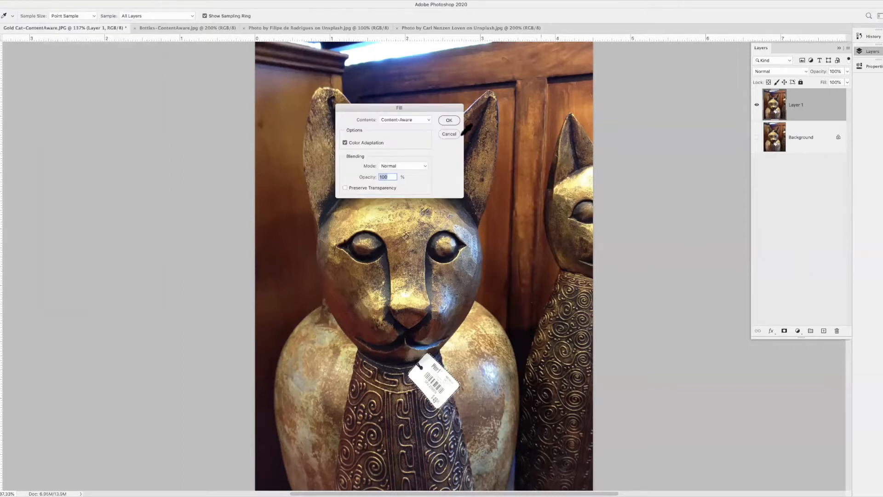
{"action": "left_click", "coordinate": [428, 120]}
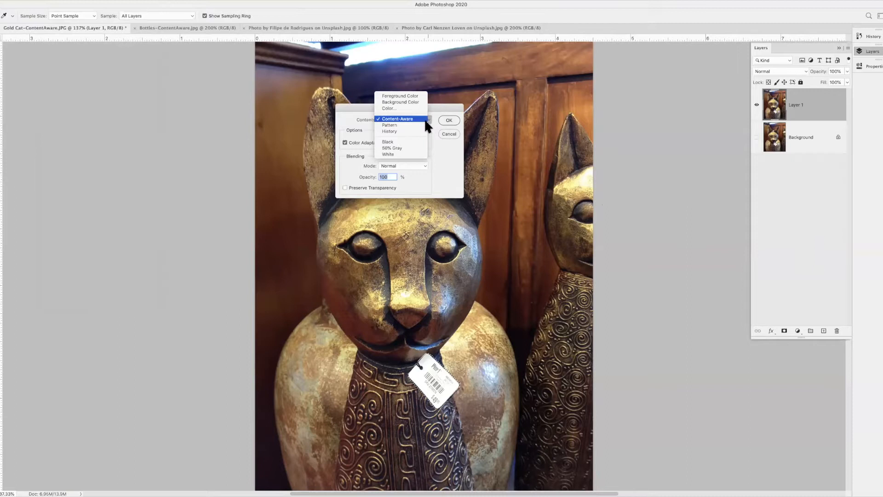
{"action": "left_click", "coordinate": [414, 125]}
{"action": "left_click", "coordinate": [408, 114]}
{"action": "left_click", "coordinate": [418, 112]}
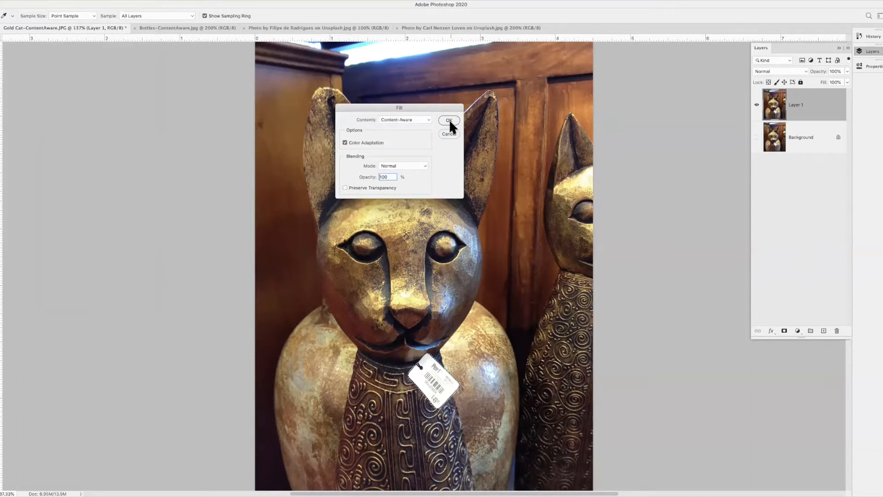
{"action": "left_click", "coordinate": [449, 121]}
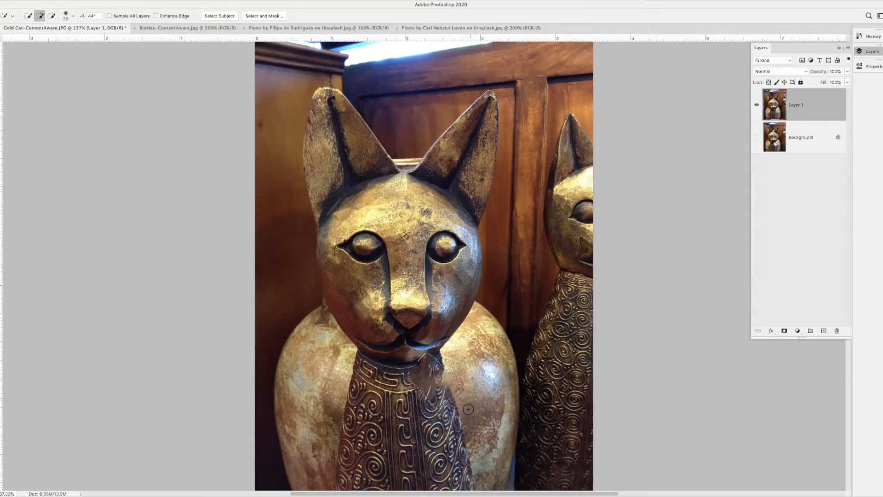
Step: Inspect the filled area below the chin up close and undo the Content-Aware fill
{"action": "key", "text": "super+plus"}
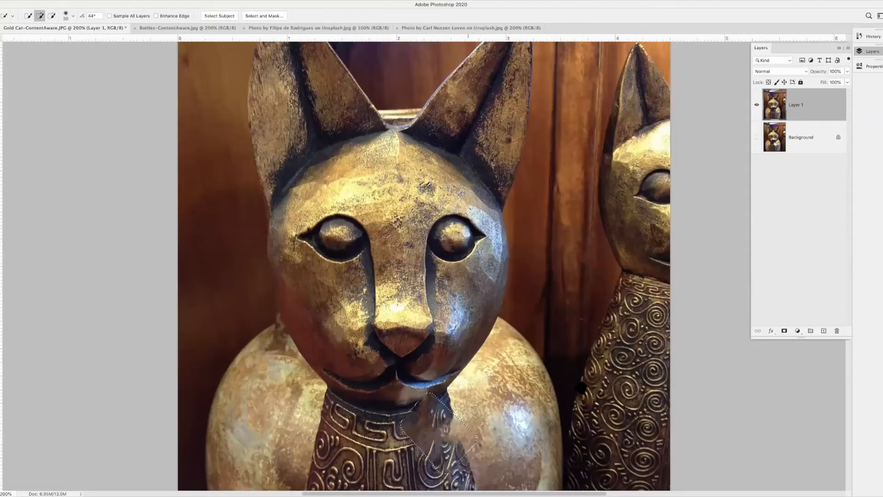
{"action": "scroll", "coordinate": [457, 281], "scroll_direction": "down", "scroll_amount": 10}
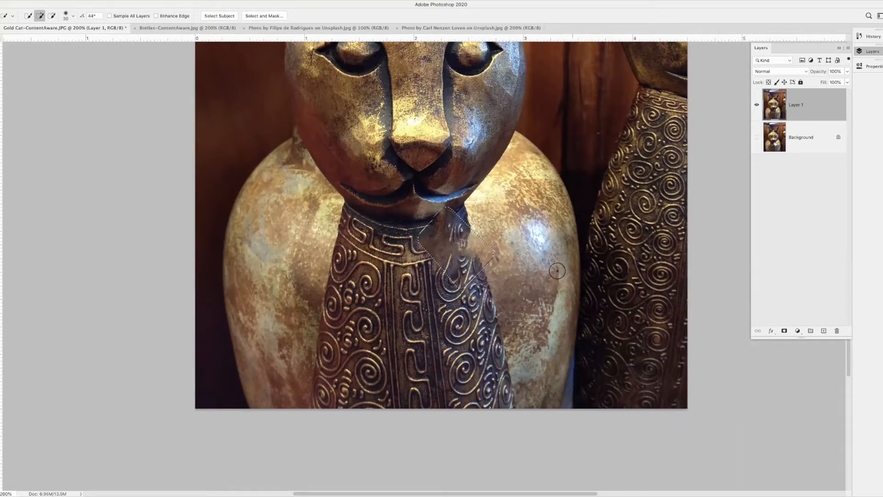
{"action": "key", "text": "alt"}
{"action": "key", "text": "ctrl+0"}
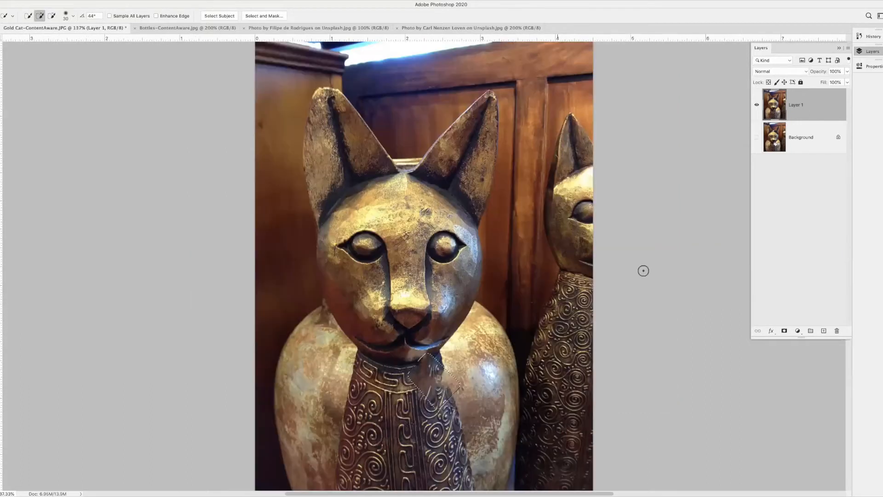
{"action": "key", "text": "ctrl+z"}
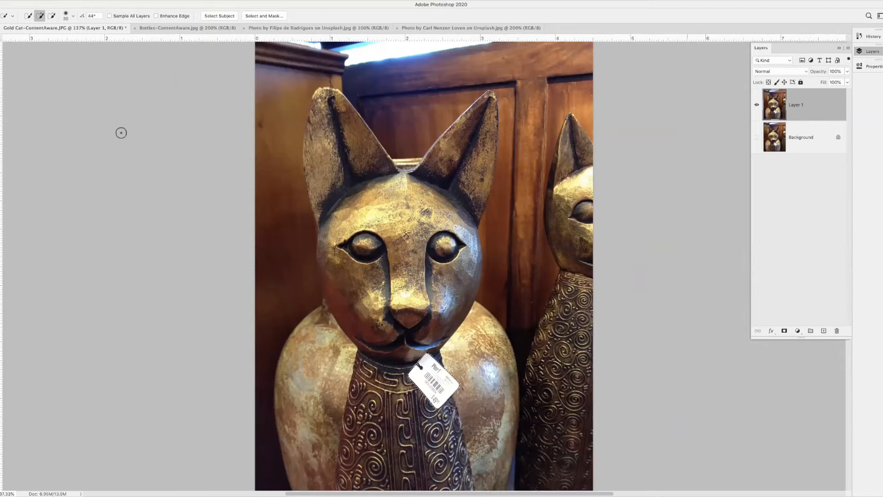
{"action": "left_click", "coordinate": [50, 0]}
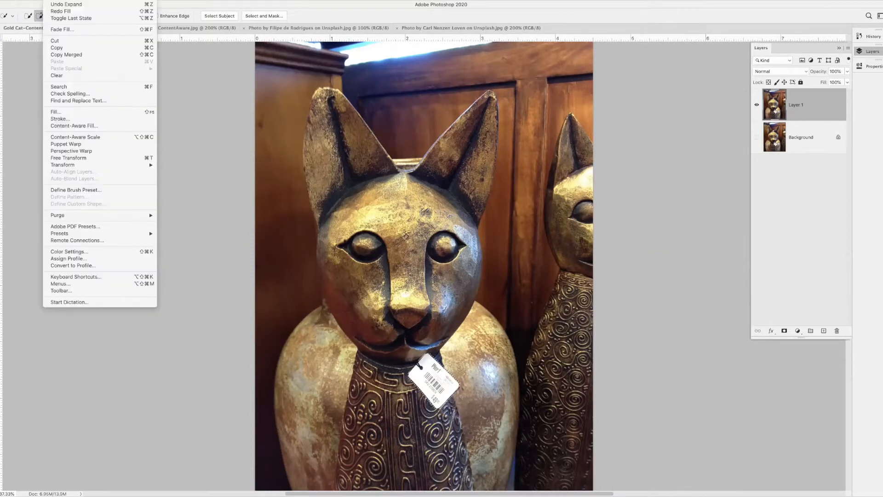
{"action": "left_click", "coordinate": [112, 119]}
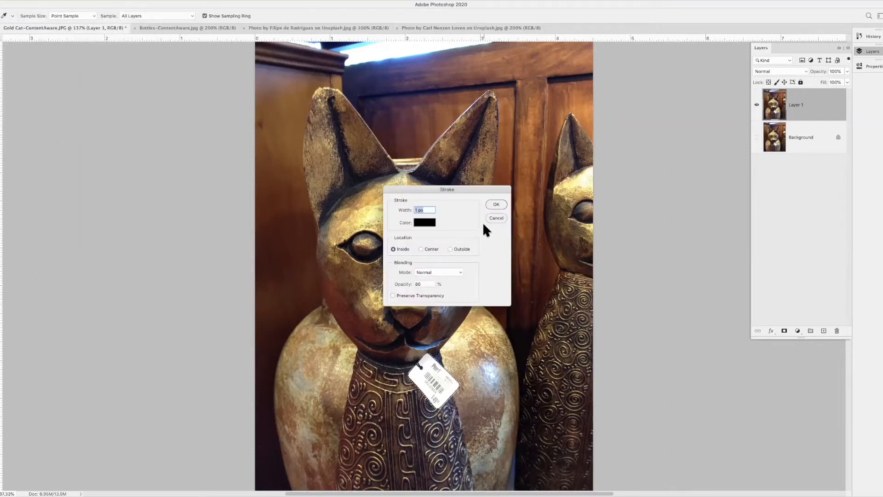
{"action": "key", "text": "Escape"}
{"action": "key", "text": "w"}
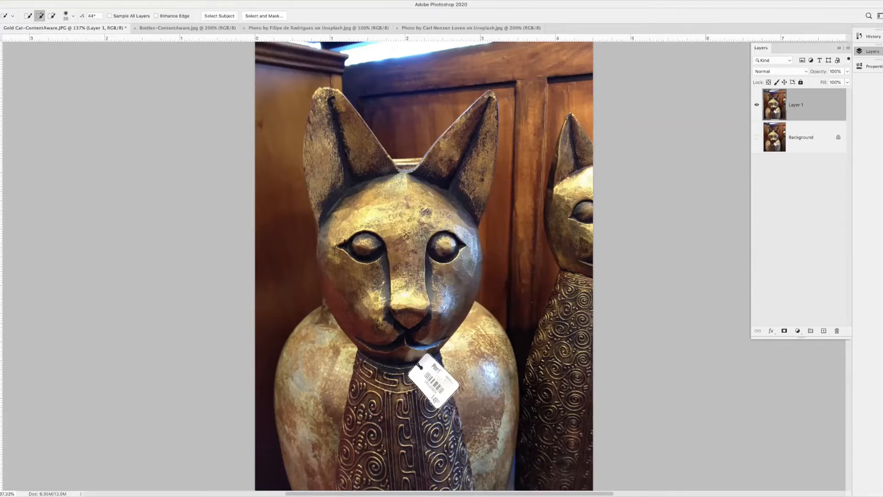
Step: Open Content-Aware Fill for the tag selection and subtract the nose, chin and both shoulder areas from the sampling area with the Sampling Brush
{"action": "left_click", "coordinate": [64, 1]}
{"action": "left_click", "coordinate": [107, 126]}
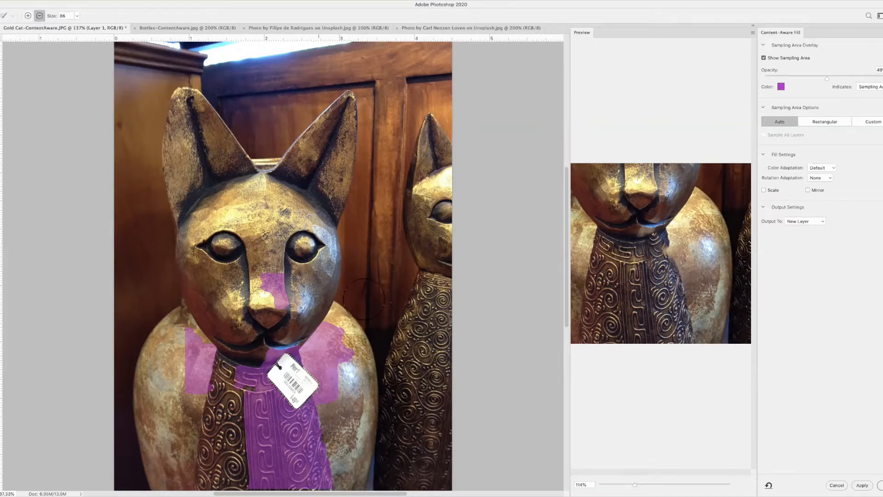
{"action": "left_click", "coordinate": [39, 15]}
{"action": "mouse_move", "coordinate": [273, 282]}
{"action": "left_mouse_down"}
{"action": "mouse_move", "coordinate": [262, 293]}
{"action": "mouse_move", "coordinate": [288, 306]}
{"action": "mouse_move", "coordinate": [260, 307]}
{"action": "left_mouse_up"}
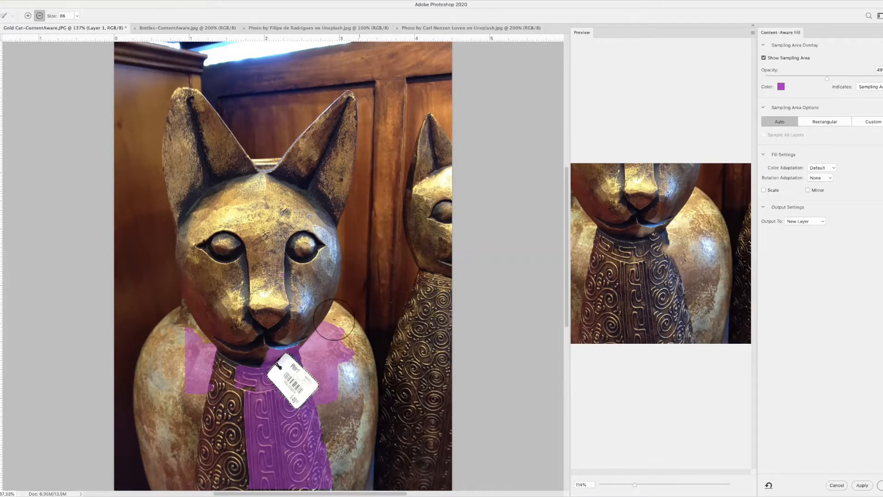
{"action": "mouse_move", "coordinate": [322, 336]}
{"action": "left_mouse_down"}
{"action": "mouse_move", "coordinate": [308, 353]}
{"action": "mouse_move", "coordinate": [338, 376]}
{"action": "mouse_move", "coordinate": [343, 334]}
{"action": "mouse_move", "coordinate": [320, 366]}
{"action": "mouse_move", "coordinate": [300, 364]}
{"action": "mouse_move", "coordinate": [326, 372]}
{"action": "mouse_move", "coordinate": [330, 402]}
{"action": "mouse_move", "coordinate": [358, 368]}
{"action": "left_mouse_up"}
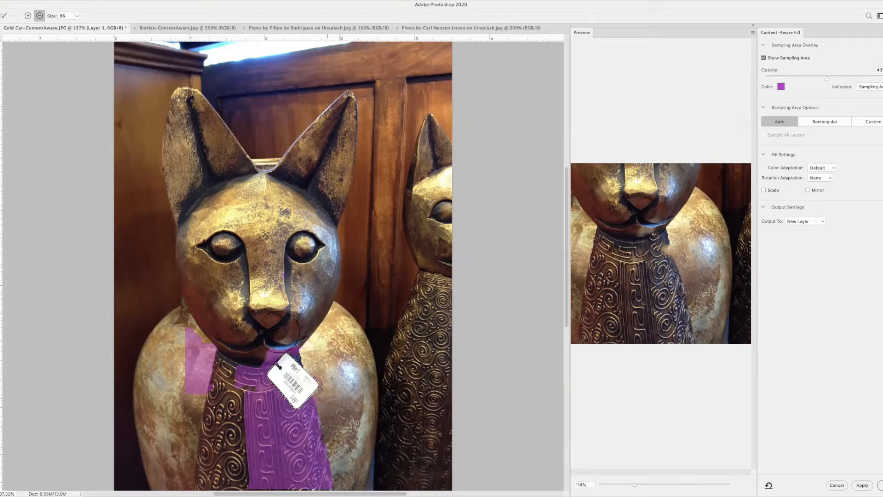
{"action": "left_click_drag", "start_coordinate": [285, 344], "coordinate": [299, 342]}
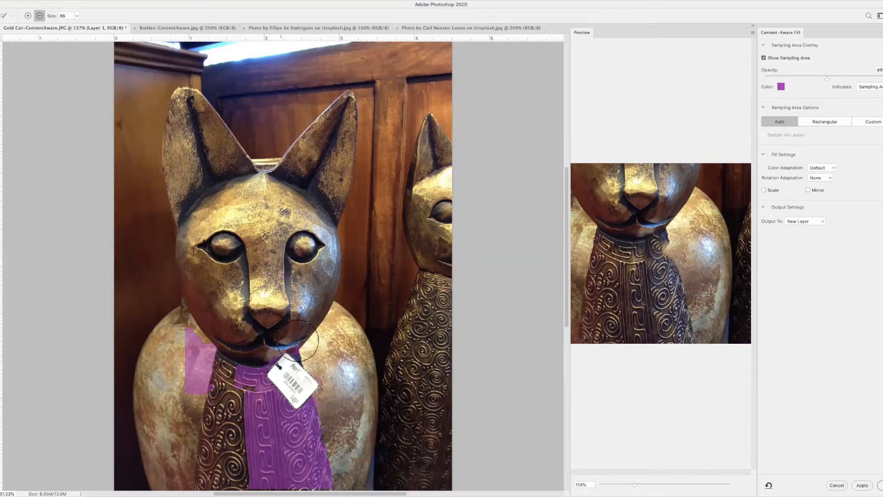
{"action": "mouse_move", "coordinate": [200, 351]}
{"action": "left_mouse_down"}
{"action": "mouse_move", "coordinate": [187, 390]}
{"action": "mouse_move", "coordinate": [197, 373]}
{"action": "mouse_move", "coordinate": [183, 333]}
{"action": "mouse_move", "coordinate": [194, 388]}
{"action": "mouse_move", "coordinate": [207, 365]}
{"action": "mouse_move", "coordinate": [191, 387]}
{"action": "left_mouse_up"}
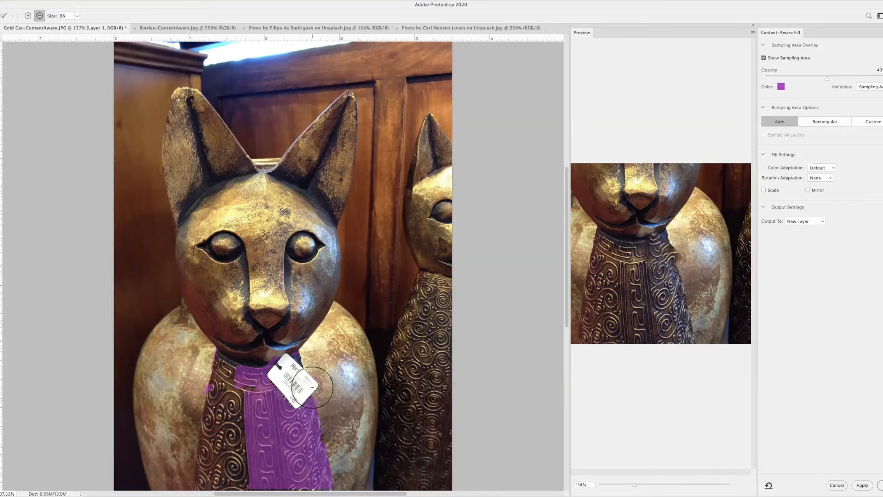
Step: Add the statue's whole patterned chest panel to the sampling area with the Sampling Brush at size 47
{"action": "key", "text": "ctrl+plus"}
{"action": "scroll", "coordinate": [284, 312], "scroll_direction": "down", "scroll_amount": 10}
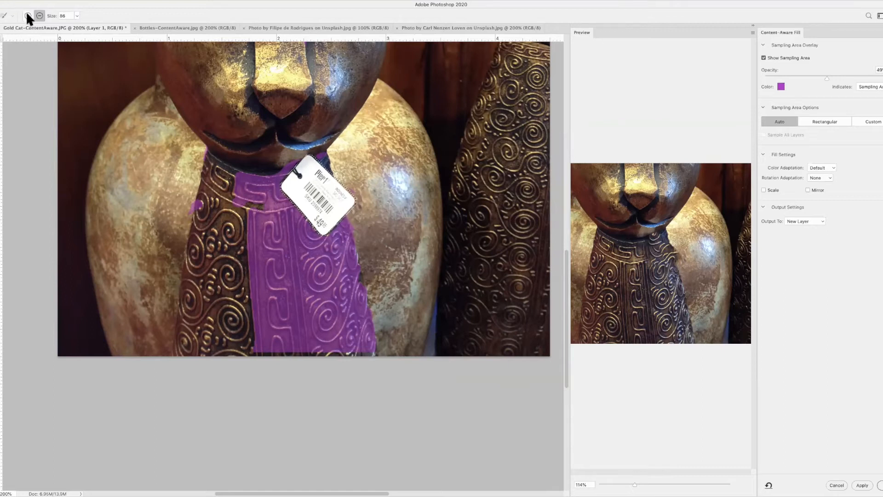
{"action": "left_click", "coordinate": [241, 189]}
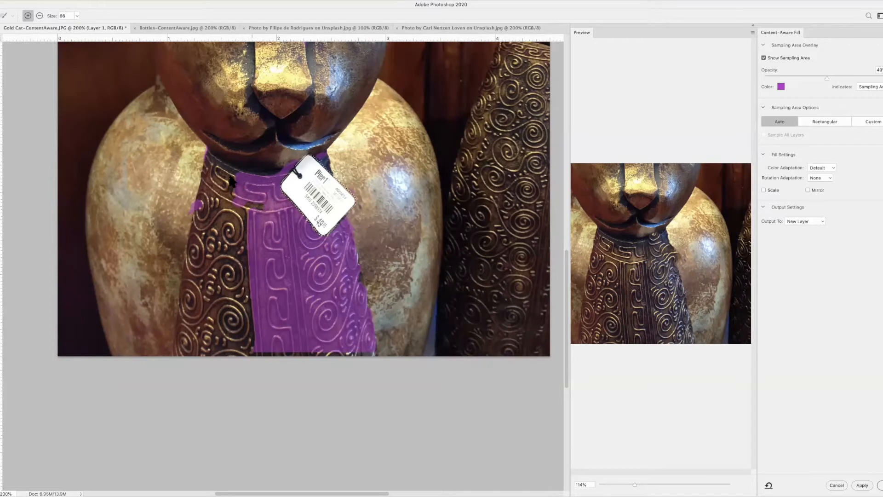
{"action": "left_click", "coordinate": [77, 16]}
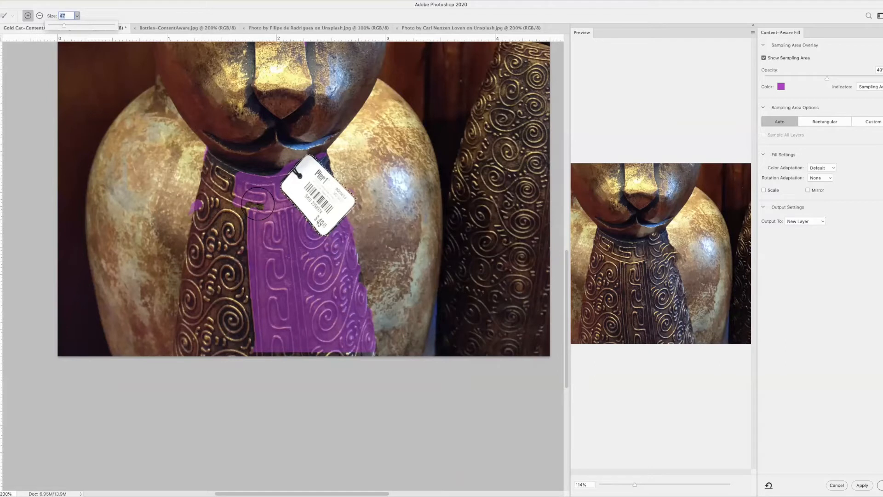
{"action": "left_click", "coordinate": [257, 204]}
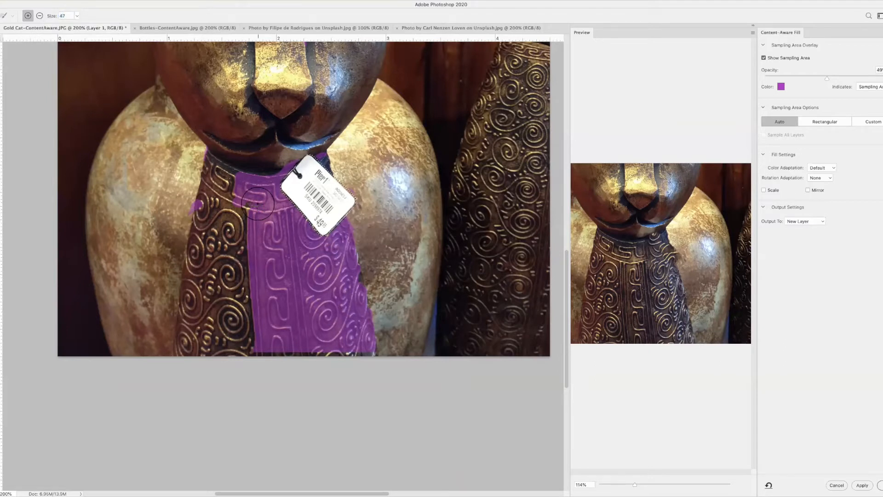
{"action": "mouse_move", "coordinate": [259, 202]}
{"action": "left_mouse_down"}
{"action": "mouse_move", "coordinate": [243, 198]}
{"action": "mouse_move", "coordinate": [233, 214]}
{"action": "mouse_move", "coordinate": [223, 175]}
{"action": "mouse_move", "coordinate": [208, 160]}
{"action": "mouse_move", "coordinate": [214, 202]}
{"action": "mouse_move", "coordinate": [205, 241]}
{"action": "left_mouse_up"}
{"action": "mouse_move", "coordinate": [198, 305]}
{"action": "left_mouse_down"}
{"action": "mouse_move", "coordinate": [189, 354]}
{"action": "mouse_move", "coordinate": [194, 230]}
{"action": "mouse_move", "coordinate": [213, 258]}
{"action": "mouse_move", "coordinate": [224, 338]}
{"action": "mouse_move", "coordinate": [222, 315]}
{"action": "mouse_move", "coordinate": [238, 319]}
{"action": "mouse_move", "coordinate": [221, 218]}
{"action": "mouse_move", "coordinate": [243, 243]}
{"action": "mouse_move", "coordinate": [261, 354]}
{"action": "mouse_move", "coordinate": [381, 350]}
{"action": "mouse_move", "coordinate": [325, 364]}
{"action": "left_mouse_up"}
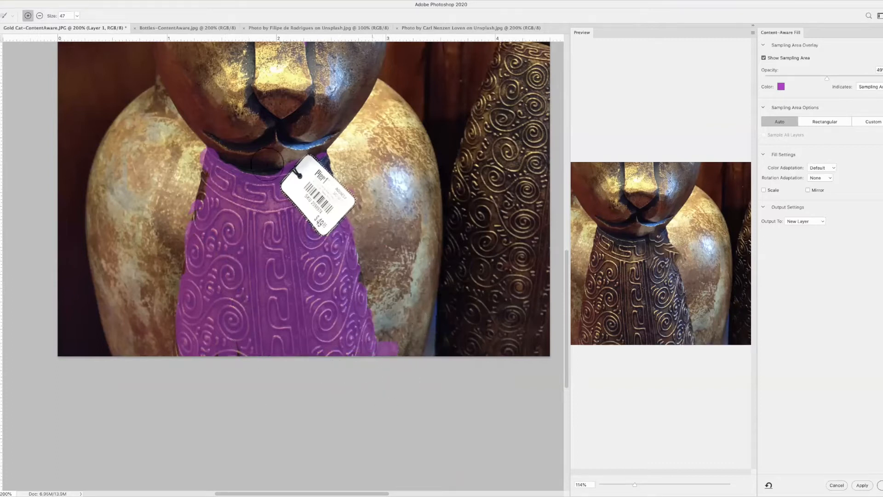
Step: Subtract the overspill beside the chest panel's lower right corner from the sampling area
{"action": "key", "text": "alt"}
{"action": "key", "text": "alt"}
{"action": "key", "text": "alt"}
{"action": "left_click_drag", "start_coordinate": [389, 327], "coordinate": [391, 364]}
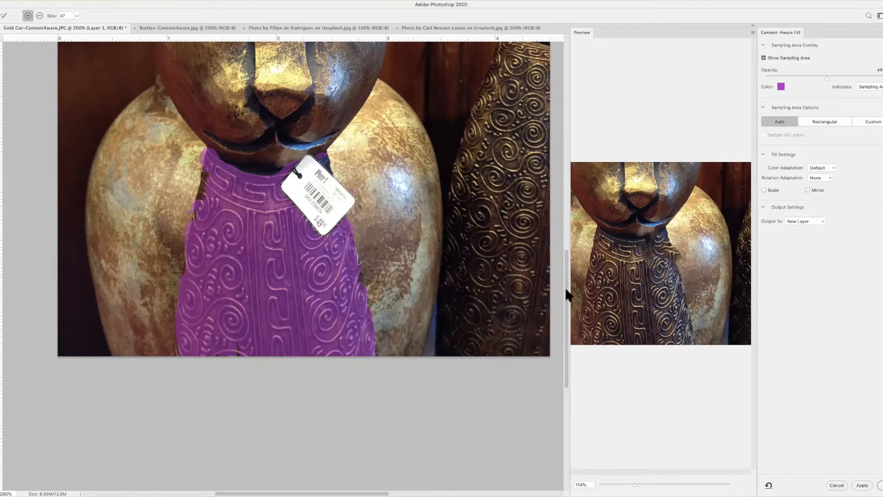
Step: Enlarge the fill preview to about 196% and subtract the collar's upper left corner from the sampling area
{"action": "scroll", "coordinate": [568, 304], "scroll_direction": "up", "scroll_amount": 2}
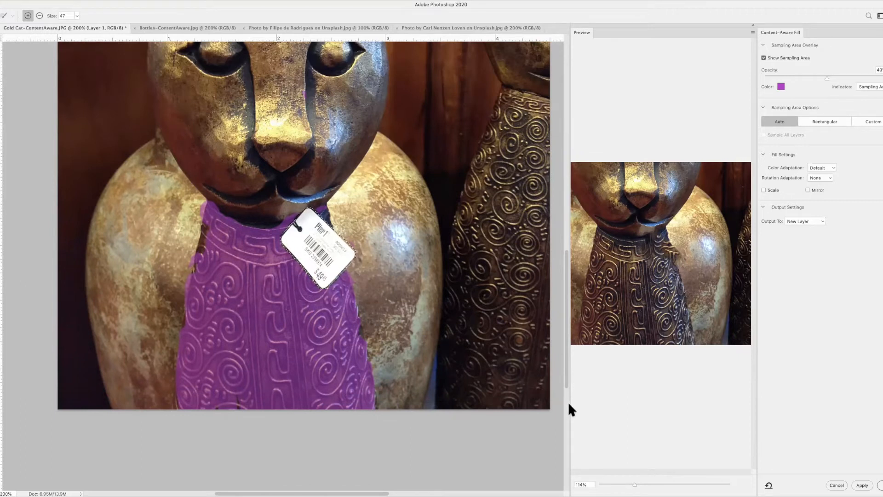
{"action": "scroll", "coordinate": [569, 404], "scroll_direction": "down", "scroll_amount": 10}
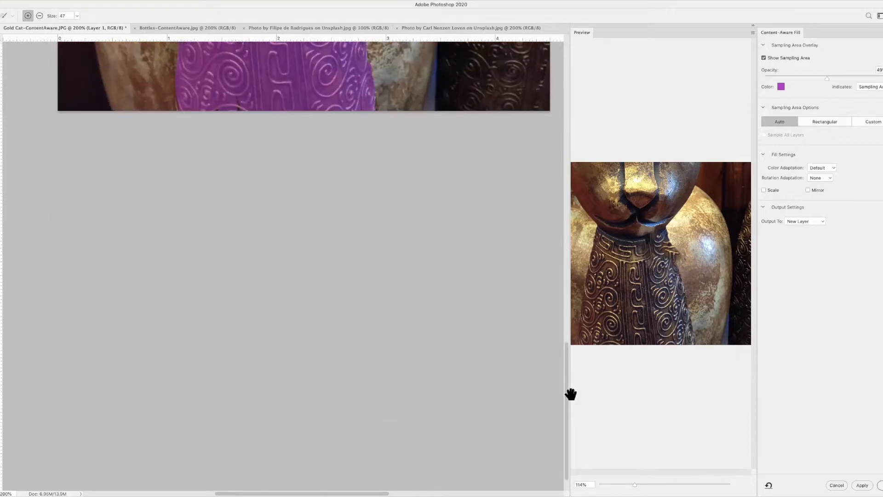
{"action": "left_click_drag", "start_coordinate": [635, 484], "coordinate": [663, 478]}
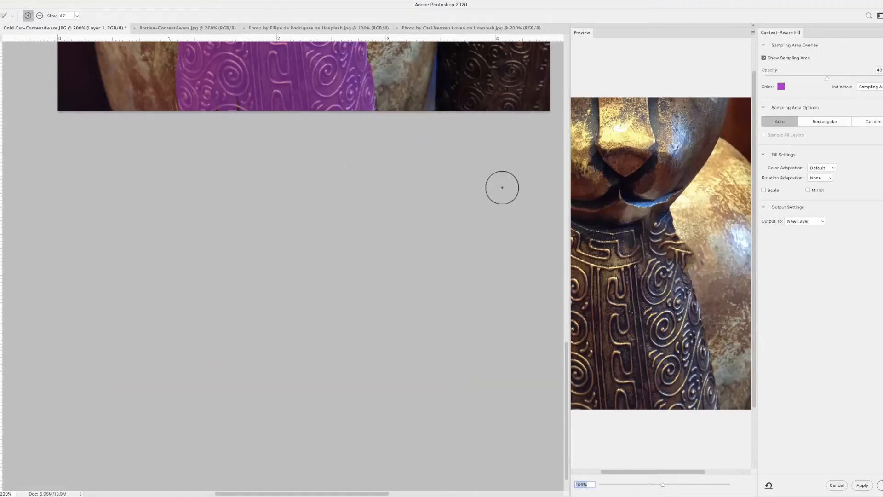
{"action": "mouse_move", "coordinate": [380, 150]}
{"action": "left_mouse_down"}
{"action": "mouse_move", "coordinate": [377, 415]}
{"action": "mouse_move", "coordinate": [345, 448]}
{"action": "left_mouse_up"}
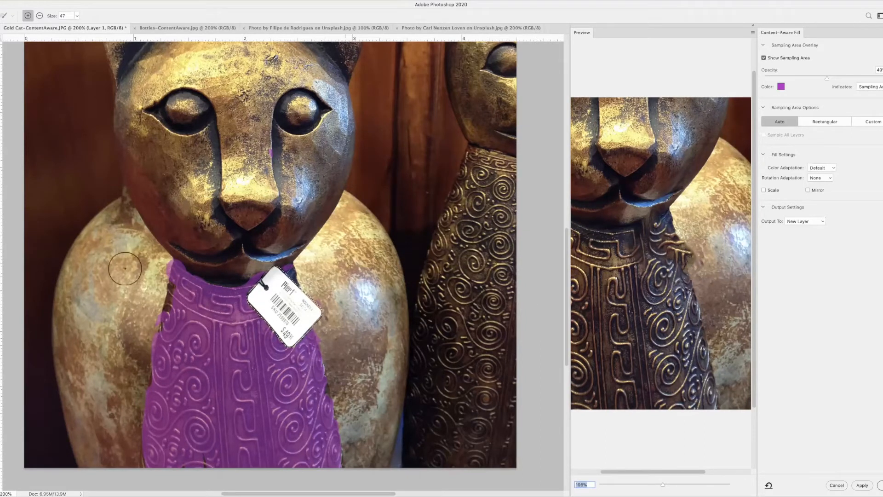
{"action": "mouse_move", "coordinate": [170, 260]}
{"action": "left_mouse_down"}
{"action": "mouse_move", "coordinate": [169, 296]}
{"action": "mouse_move", "coordinate": [180, 264]}
{"action": "mouse_move", "coordinate": [189, 306]}
{"action": "mouse_move", "coordinate": [161, 331]}
{"action": "mouse_move", "coordinate": [179, 343]}
{"action": "mouse_move", "coordinate": [209, 304]}
{"action": "mouse_move", "coordinate": [193, 319]}
{"action": "mouse_move", "coordinate": [189, 310]}
{"action": "left_mouse_up"}
{"action": "key", "text": "alt"}
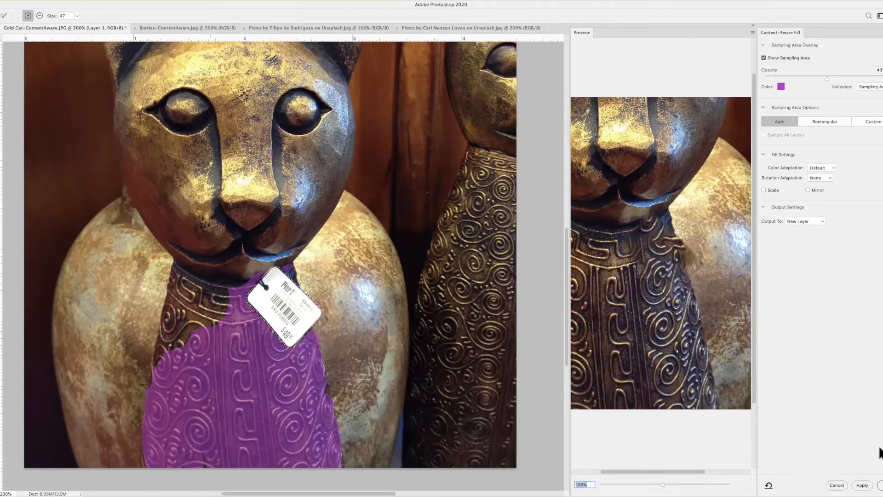
Step: Output the Content-Aware fill to a new layer, deselect, and compare the photo with the fill layer hidden and shown
{"action": "key", "text": "Return"}
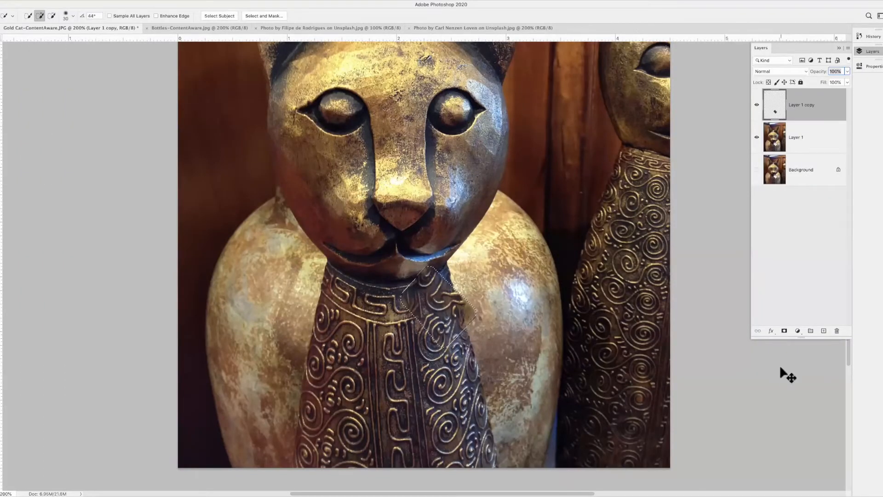
{"action": "key", "text": "ctrl+d"}
{"action": "left_click", "coordinate": [758, 105]}
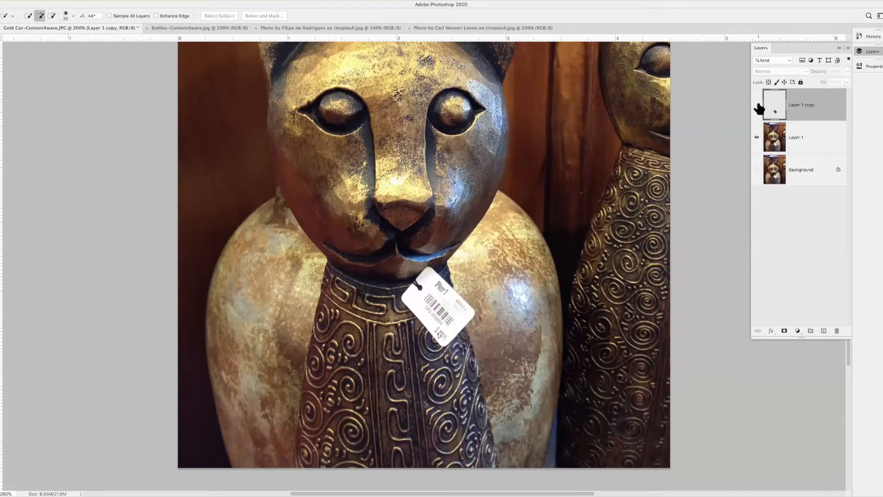
{"action": "left_click", "coordinate": [758, 106]}
{"action": "left_click", "coordinate": [757, 106]}
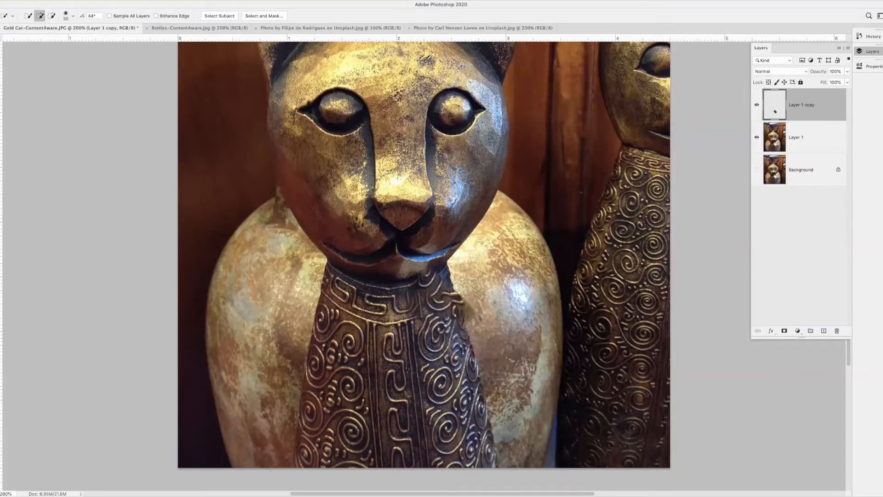
Step: Try erasing the stray fill along the collar's right edge on the fill layer, and undo the eraser stroke
{"action": "key", "text": "e"}
{"action": "left_click_drag", "start_coordinate": [462, 288], "coordinate": [479, 320]}
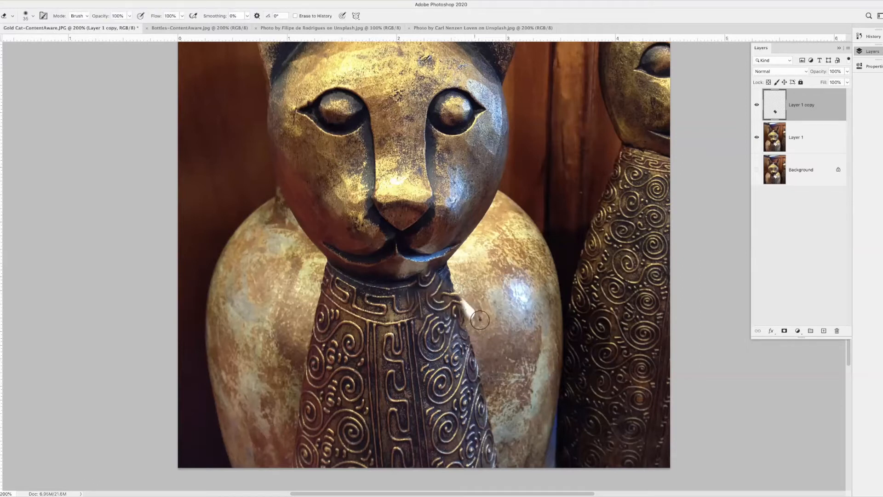
{"action": "key", "text": "ctrl+z"}
Step: In Bottles-ContentAware.jpg, duplicate the Background layer and loosely select the green juice bottle with the Lasso, adding the area beside its right shoulder
{"action": "left_click", "coordinate": [186, 28]}
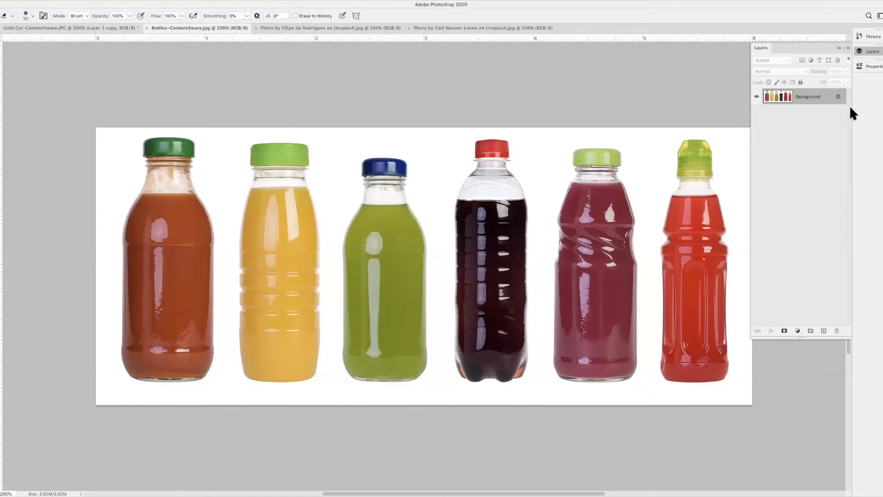
{"action": "key", "text": "ctrl+j"}
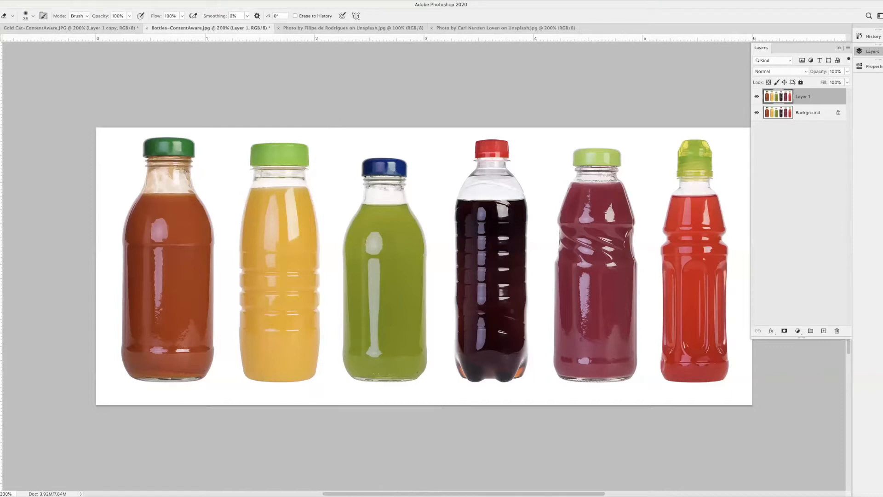
{"action": "key", "text": "l"}
{"action": "mouse_move", "coordinate": [349, 153]}
{"action": "left_mouse_down"}
{"action": "mouse_move", "coordinate": [332, 273]}
{"action": "mouse_move", "coordinate": [337, 351]}
{"action": "mouse_move", "coordinate": [354, 384]}
{"action": "mouse_move", "coordinate": [426, 388]}
{"action": "mouse_move", "coordinate": [437, 376]}
{"action": "mouse_move", "coordinate": [430, 195]}
{"action": "mouse_move", "coordinate": [392, 141]}
{"action": "mouse_move", "coordinate": [351, 157]}
{"action": "left_mouse_up"}
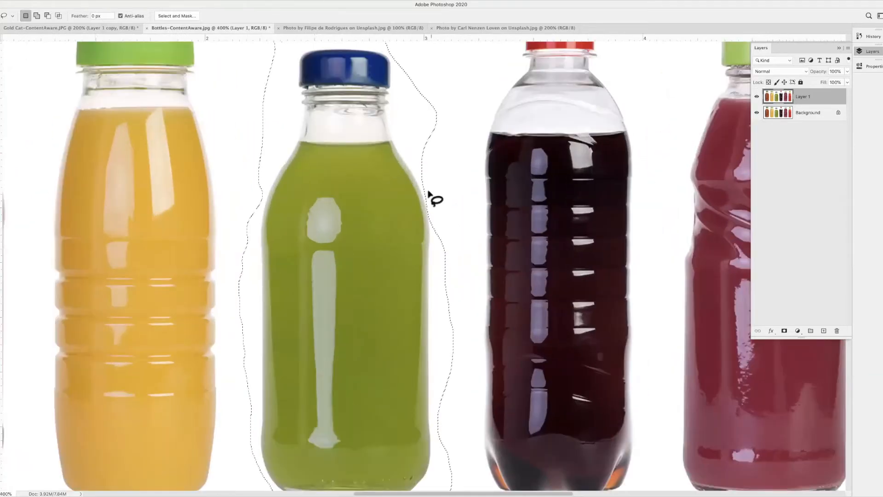
{"action": "key", "text": "shift"}
{"action": "mouse_move", "coordinate": [431, 161]}
{"action": "left_mouse_down"}
{"action": "mouse_move", "coordinate": [419, 184]}
{"action": "mouse_move", "coordinate": [432, 234]}
{"action": "mouse_move", "coordinate": [454, 228]}
{"action": "mouse_move", "coordinate": [457, 216]}
{"action": "mouse_move", "coordinate": [432, 162]}
{"action": "left_mouse_up"}
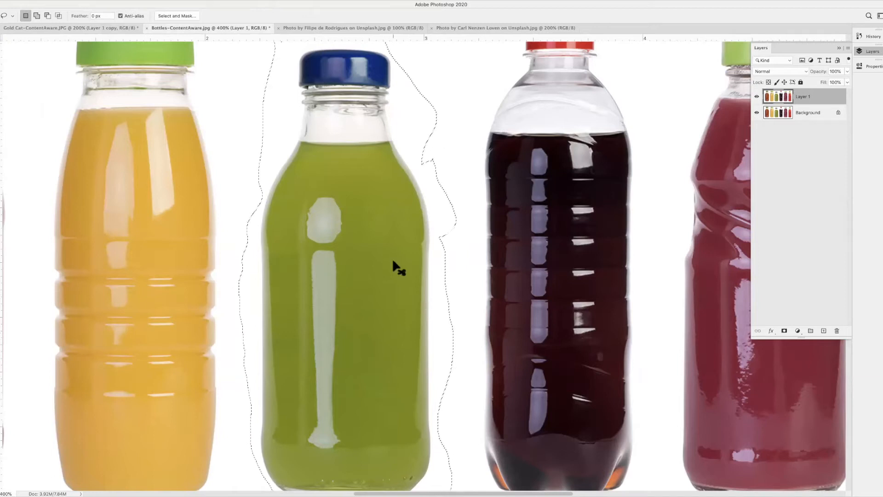
Step: Try filling the bottle selection with Content-Aware contents, color adaptation, Normal blending and 100% opacity, and undo the fill
{"action": "key", "text": "super+minus"}
{"action": "scroll", "coordinate": [392, 258], "scroll_direction": "down", "scroll_amount": 1}
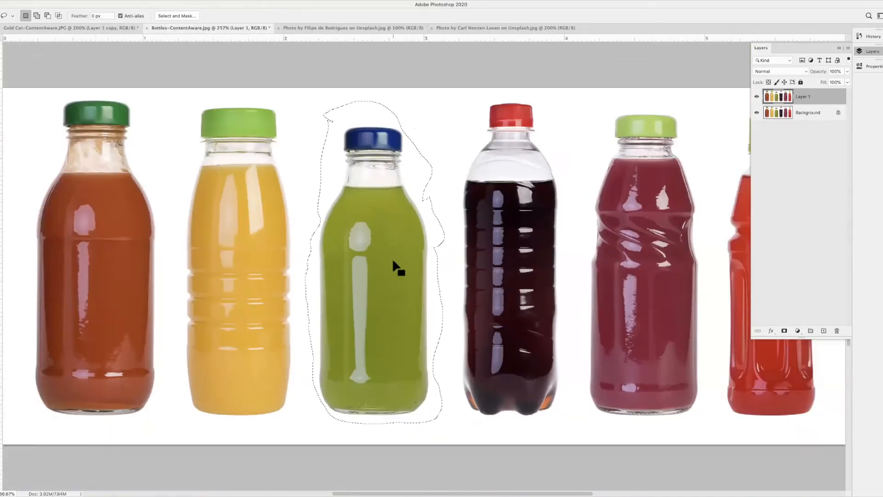
{"action": "left_click", "coordinate": [848, 48]}
{"action": "left_click", "coordinate": [836, 43]}
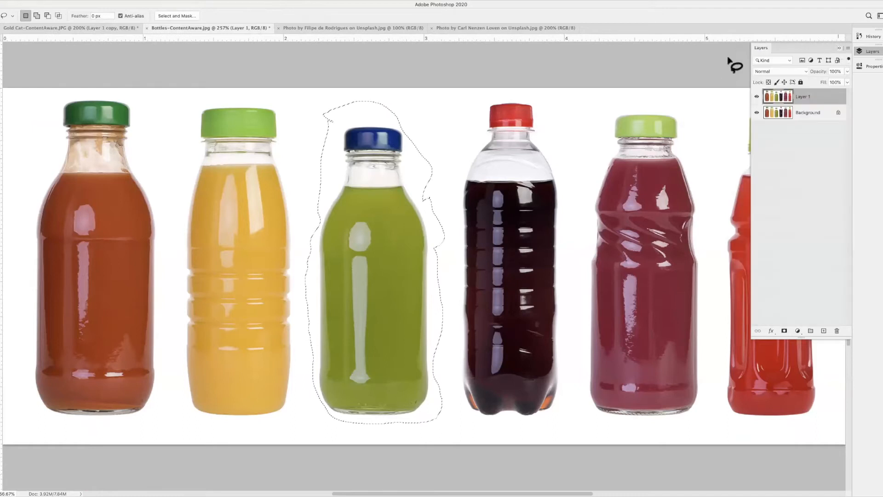
{"action": "left_click", "coordinate": [53, 0]}
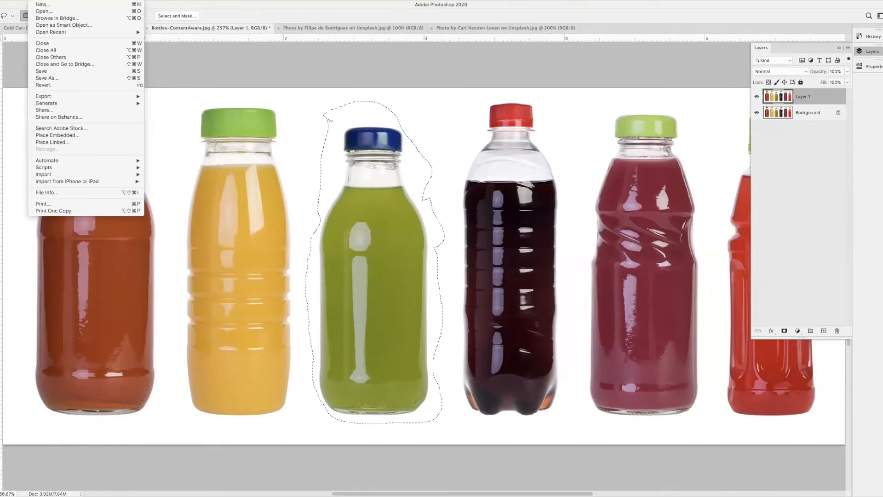
{"action": "mouse_move", "coordinate": [73, 103]}
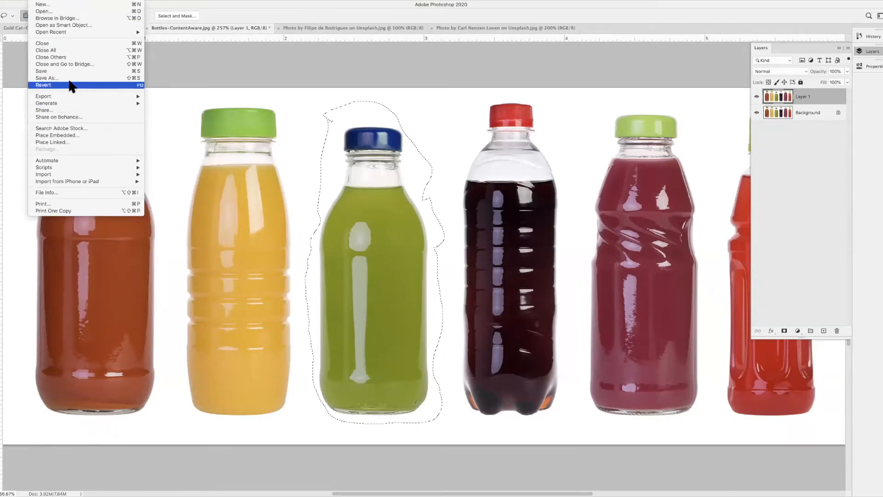
{"action": "mouse_move", "coordinate": [53, 0]}
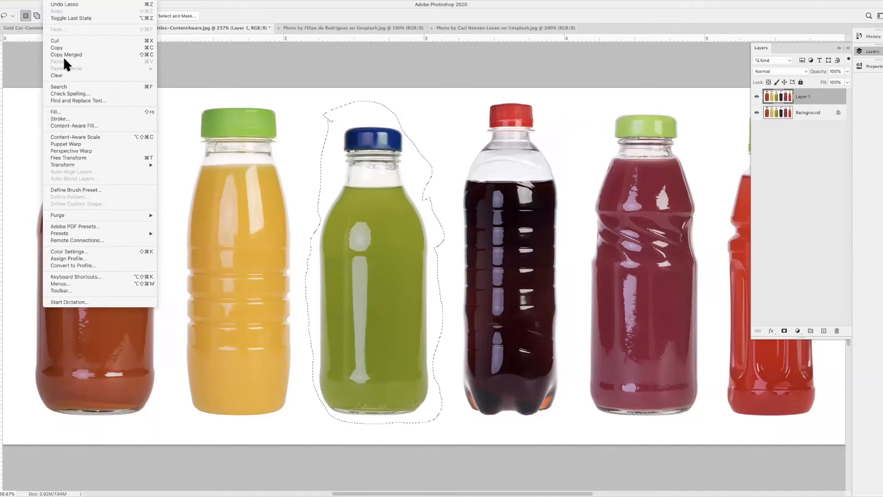
{"action": "left_click", "coordinate": [89, 111]}
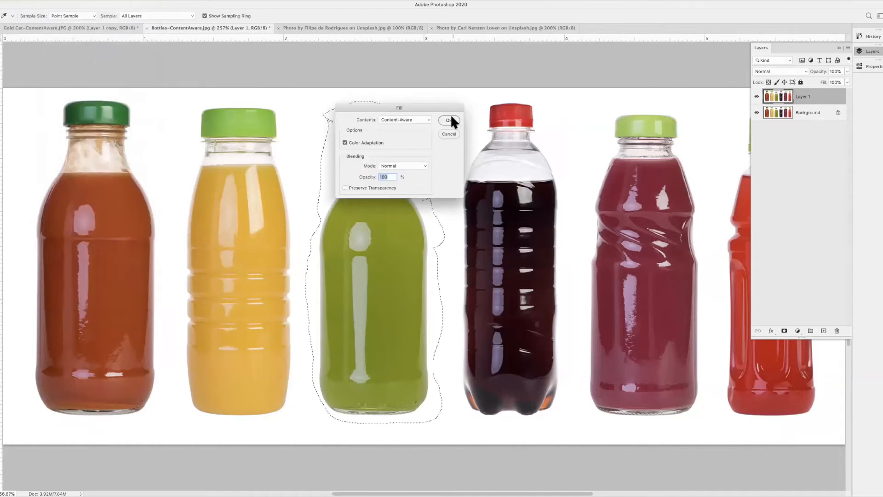
{"action": "key", "text": "Return"}
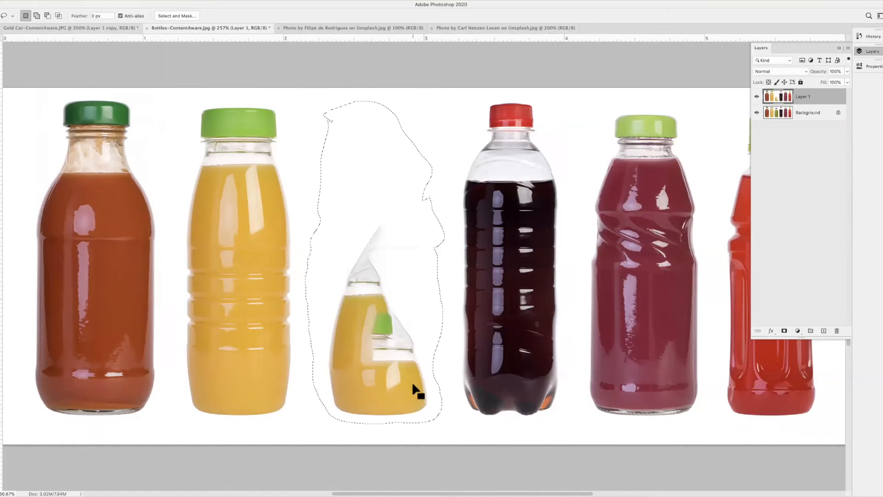
{"action": "key", "text": "ctrl+z"}
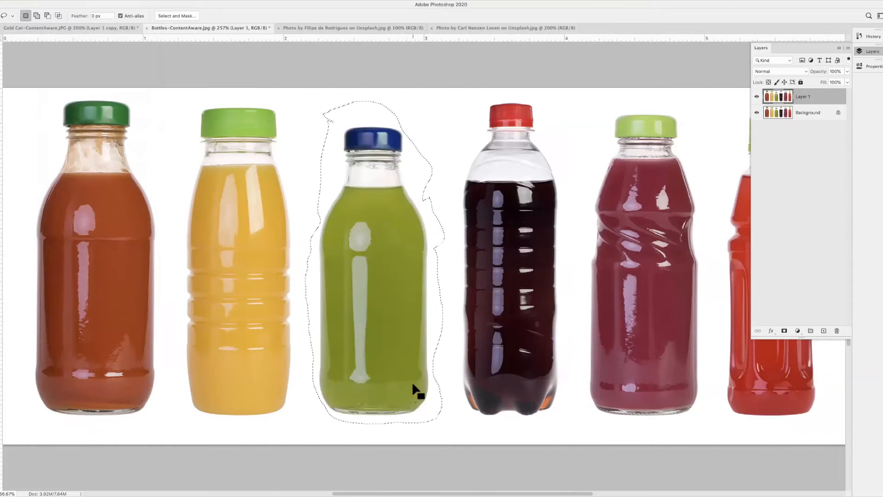
Step: Open Content-Aware Fill for the green bottle selection and toggle the sampling area overlay off and back on
{"action": "left_click", "coordinate": [50, 10]}
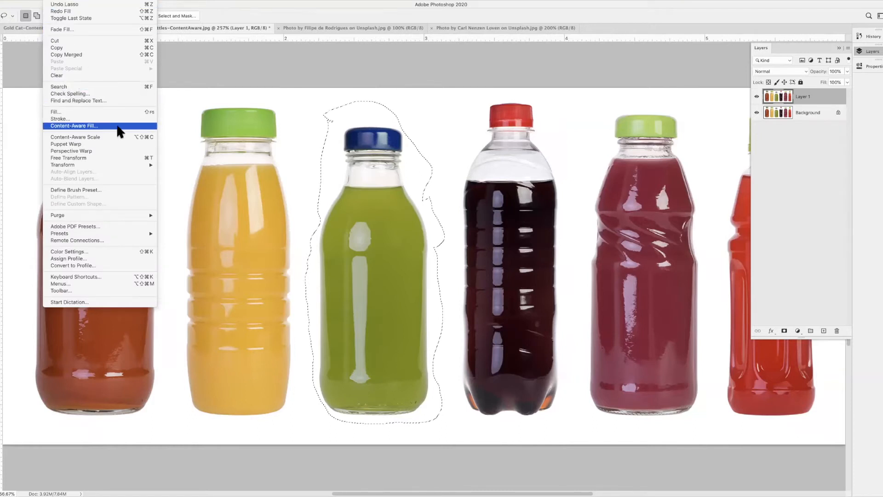
{"action": "left_click", "coordinate": [133, 127]}
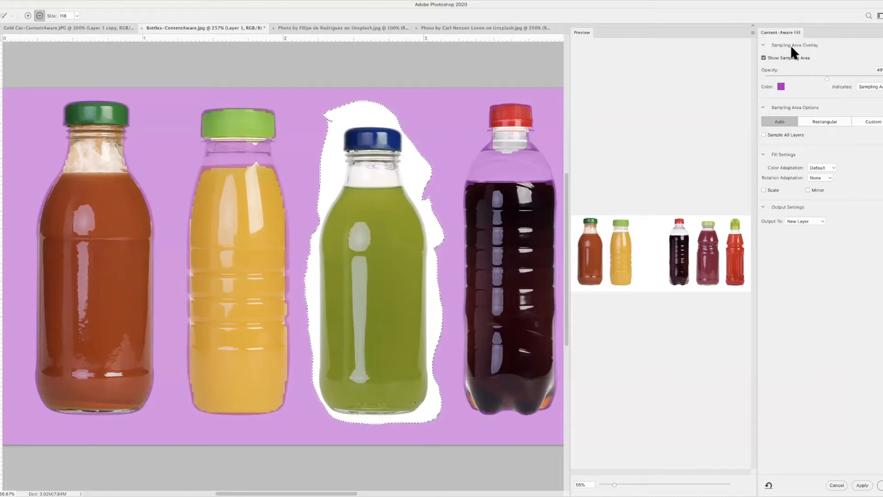
{"action": "left_click", "coordinate": [764, 58]}
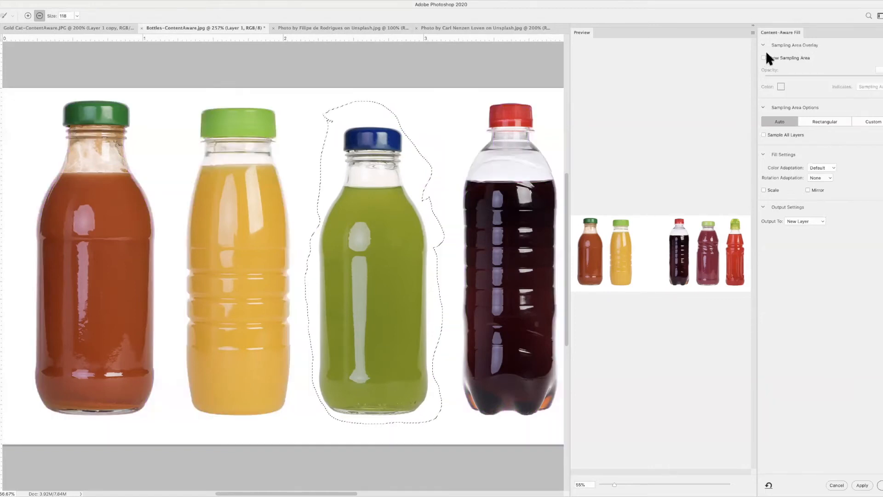
{"action": "left_click", "coordinate": [763, 58]}
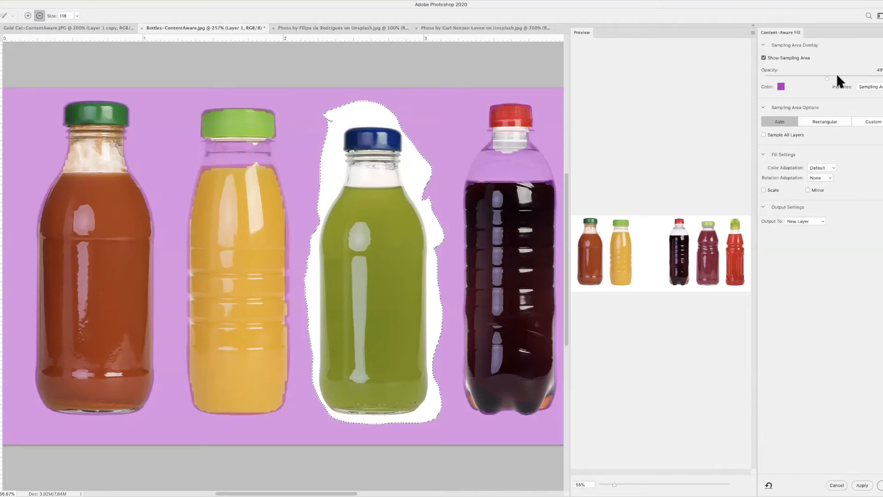
Step: Vary the sampling area overlay's opacity between 20% and 100%, and leave it at about 53%
{"action": "left_click_drag", "start_coordinate": [827, 75], "coordinate": [789, 83]}
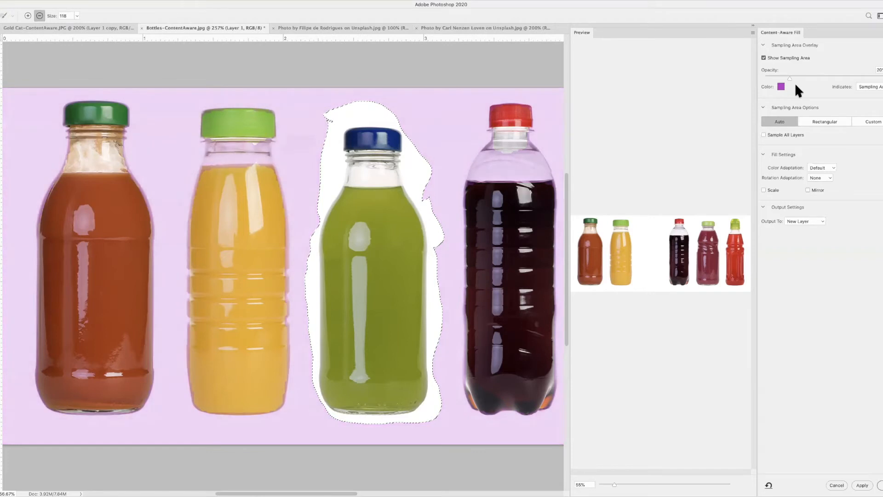
{"action": "left_click_drag", "start_coordinate": [804, 82], "coordinate": [877, 75]}
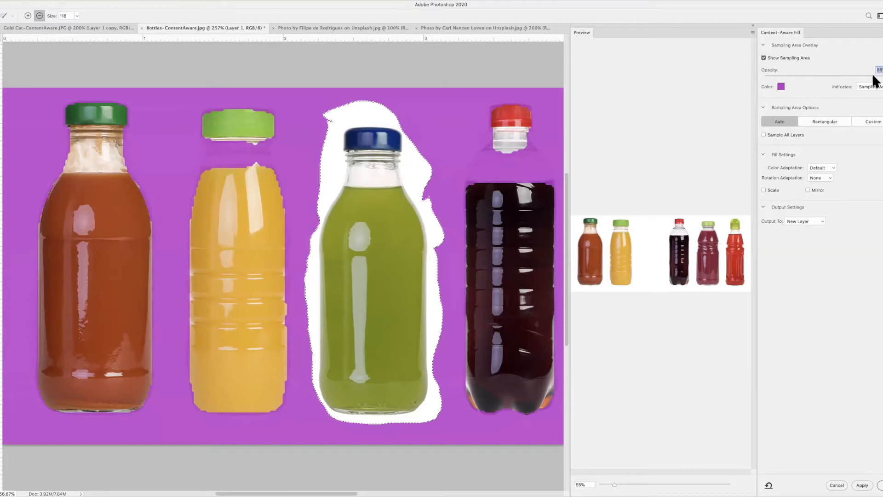
{"action": "left_click_drag", "start_coordinate": [876, 79], "coordinate": [882, 79]}
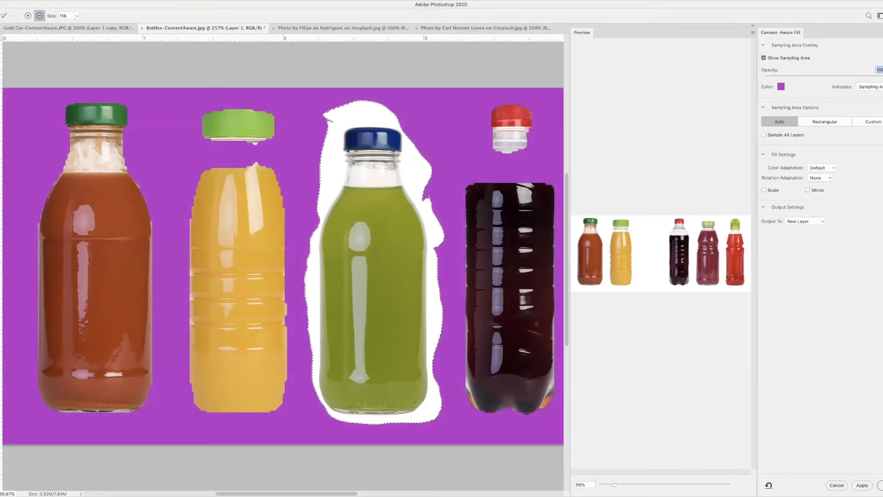
{"action": "left_click_drag", "start_coordinate": [879, 79], "coordinate": [830, 81]}
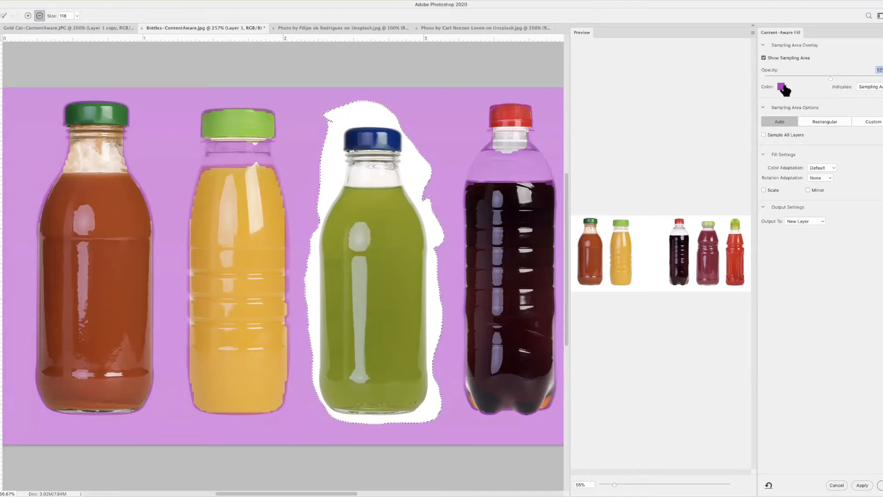
Step: Check the overlay colour and keep it, and switch the overlay to indicate the excluded area and back to the sampling area
{"action": "left_click", "coordinate": [781, 87]}
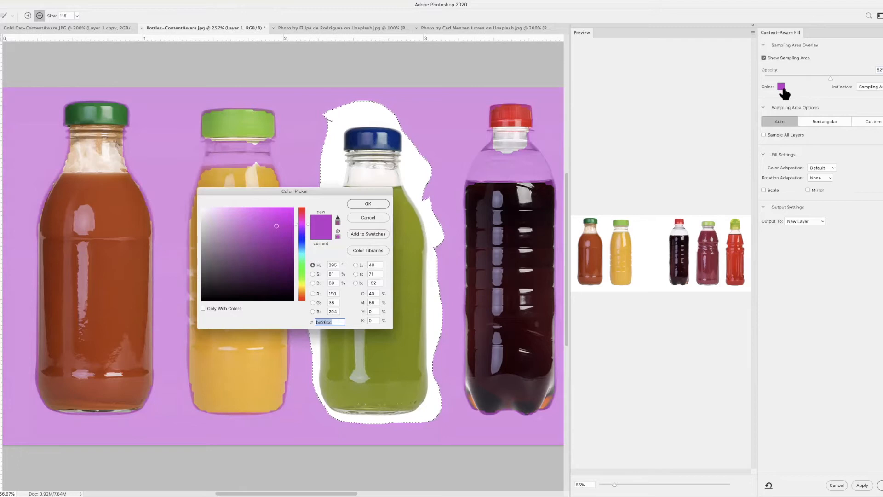
{"action": "left_click", "coordinate": [370, 203]}
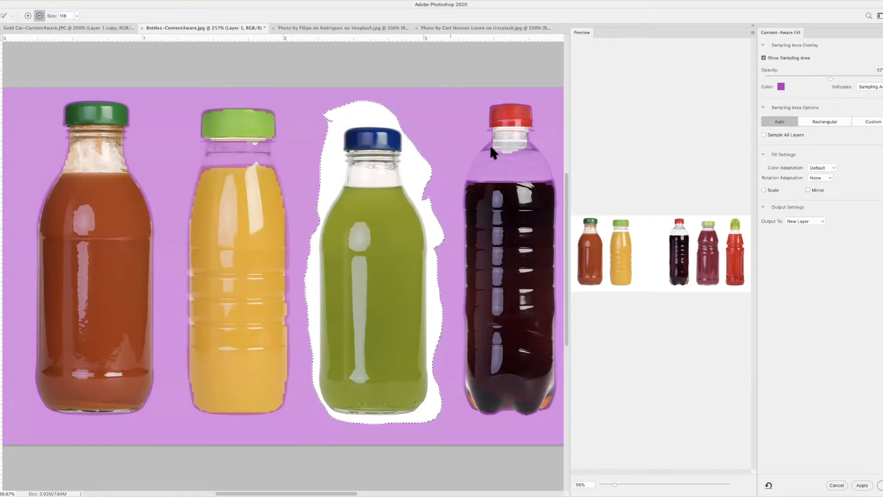
{"action": "left_click", "coordinate": [874, 87]}
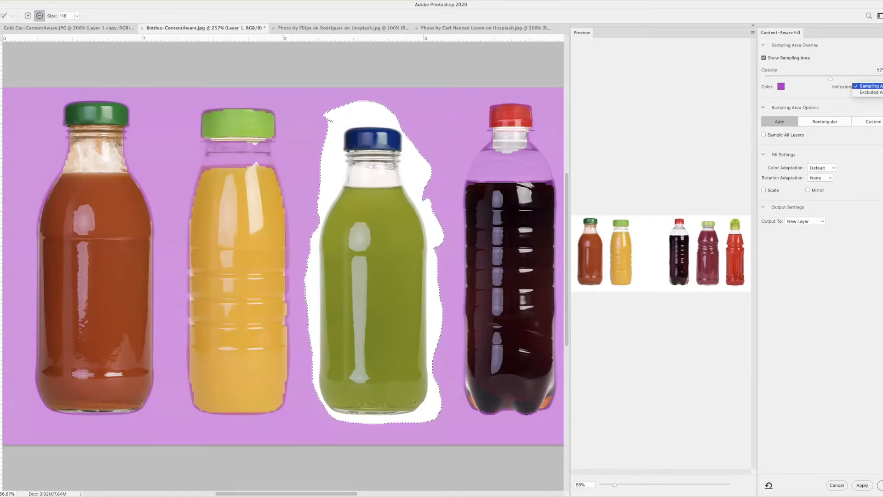
{"action": "left_click", "coordinate": [871, 92]}
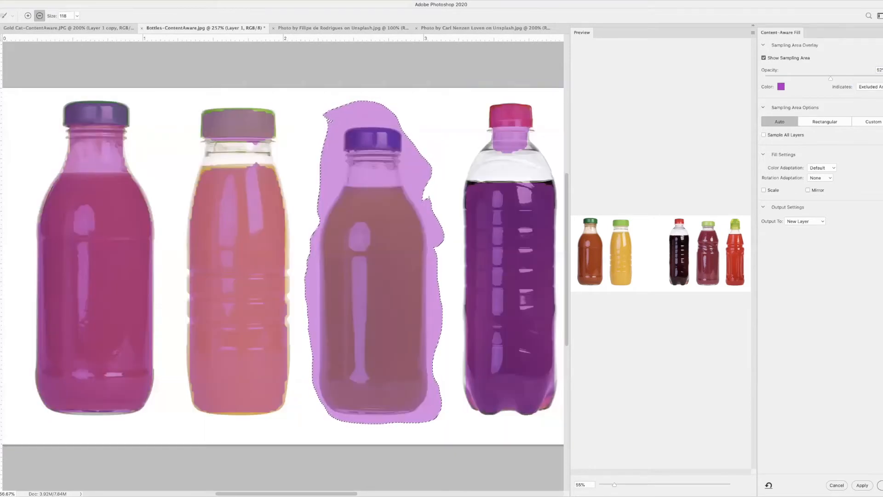
{"action": "left_click", "coordinate": [872, 87]}
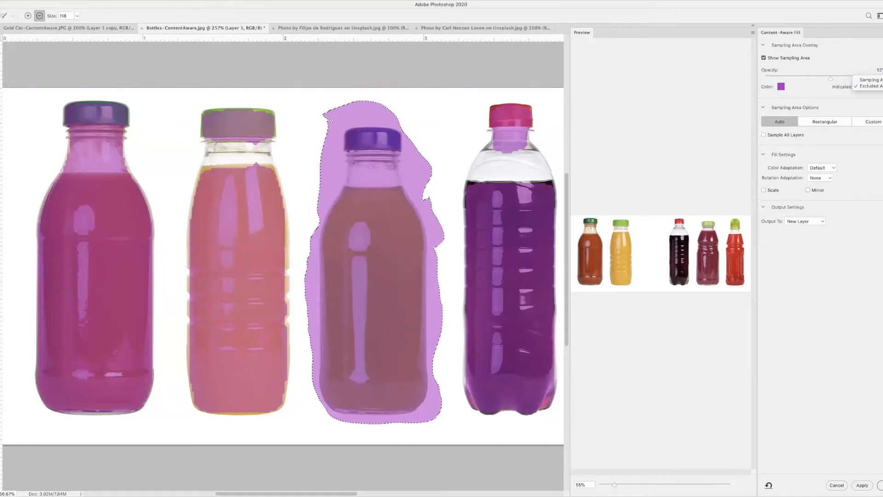
{"action": "left_click", "coordinate": [870, 80]}
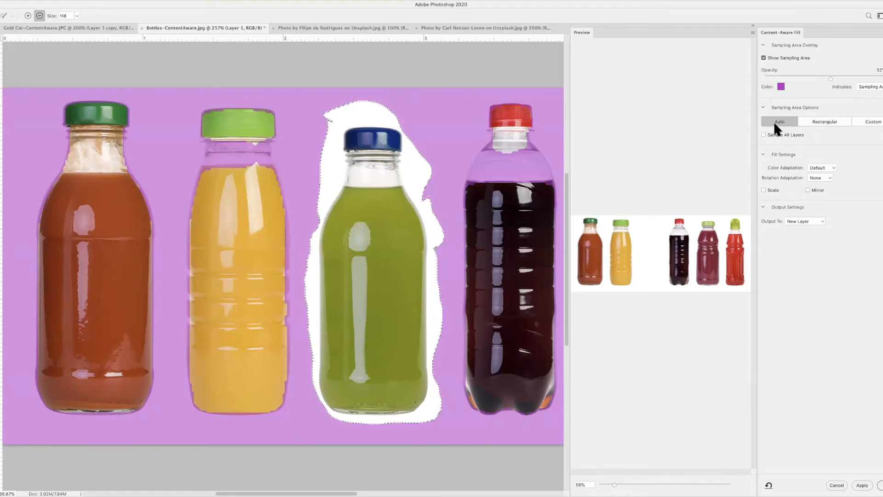
Step: Try a Rectangular sampling area brushed away around the green bottle, and a Custom one painted over the brown bottle, undoing that painting
{"action": "left_click", "coordinate": [825, 120]}
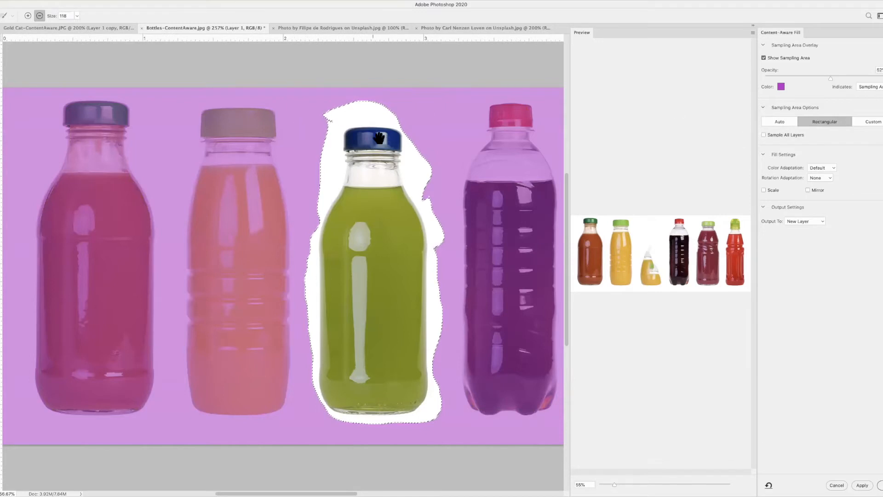
{"action": "mouse_move", "coordinate": [326, 123]}
{"action": "left_mouse_down"}
{"action": "mouse_move", "coordinate": [386, 140]}
{"action": "mouse_move", "coordinate": [445, 181]}
{"action": "mouse_move", "coordinate": [478, 403]}
{"action": "mouse_move", "coordinate": [436, 375]}
{"action": "left_mouse_up"}
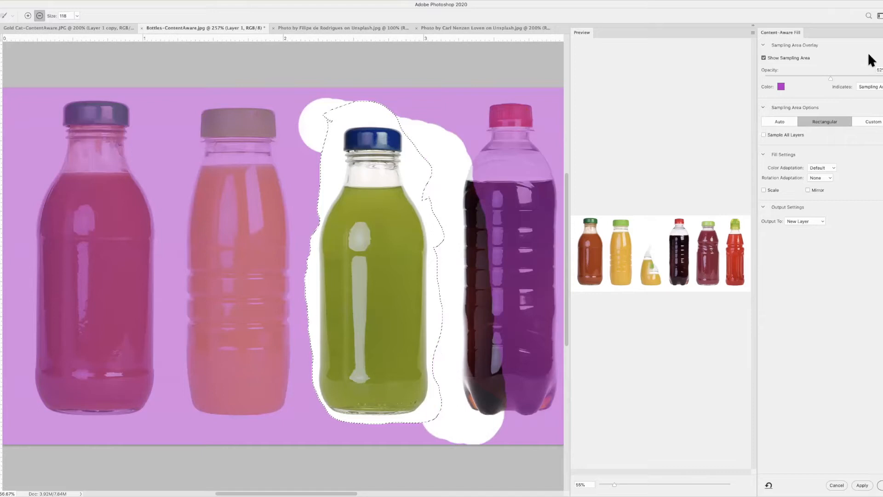
{"action": "left_click", "coordinate": [877, 121]}
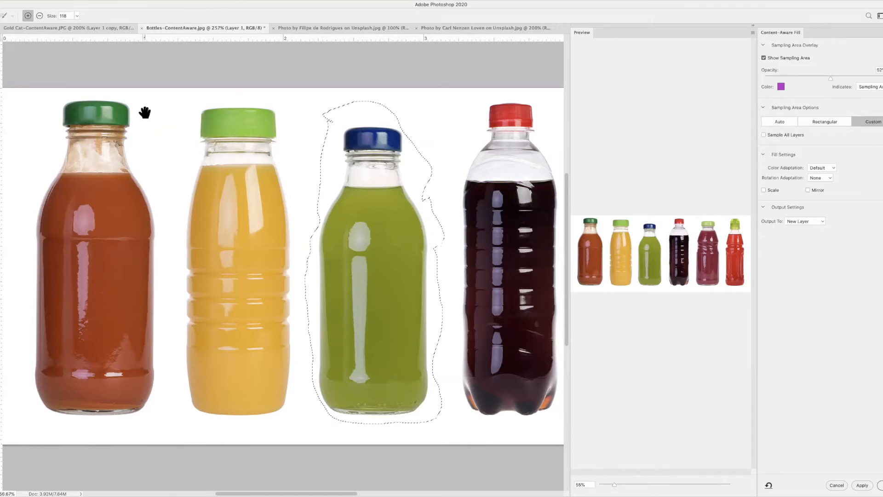
{"action": "left_click_drag", "start_coordinate": [147, 109], "coordinate": [158, 121]}
{"action": "mouse_move", "coordinate": [168, 156]}
{"action": "left_mouse_down"}
{"action": "mouse_move", "coordinate": [146, 247]}
{"action": "mouse_move", "coordinate": [143, 359]}
{"action": "mouse_move", "coordinate": [113, 354]}
{"action": "mouse_move", "coordinate": [110, 134]}
{"action": "mouse_move", "coordinate": [82, 158]}
{"action": "mouse_move", "coordinate": [66, 243]}
{"action": "mouse_move", "coordinate": [84, 362]}
{"action": "mouse_move", "coordinate": [78, 394]}
{"action": "mouse_move", "coordinate": [64, 370]}
{"action": "mouse_move", "coordinate": [34, 368]}
{"action": "left_mouse_up"}
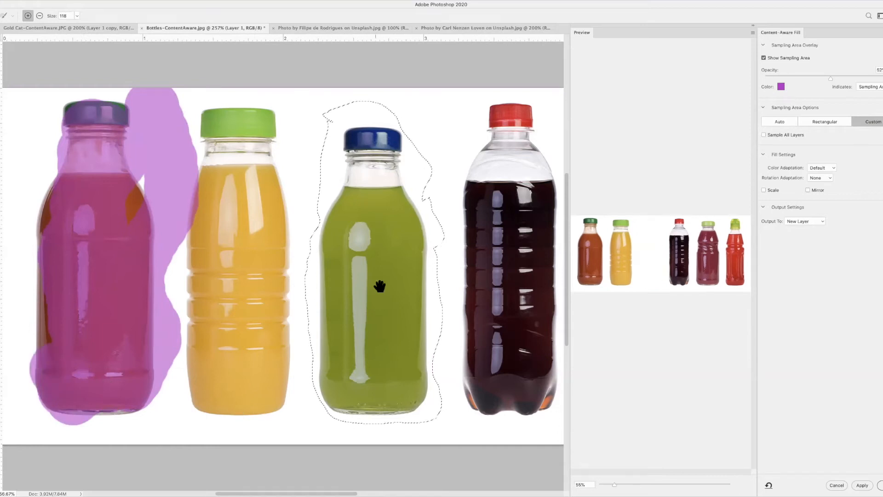
{"action": "key", "text": "super+z"}
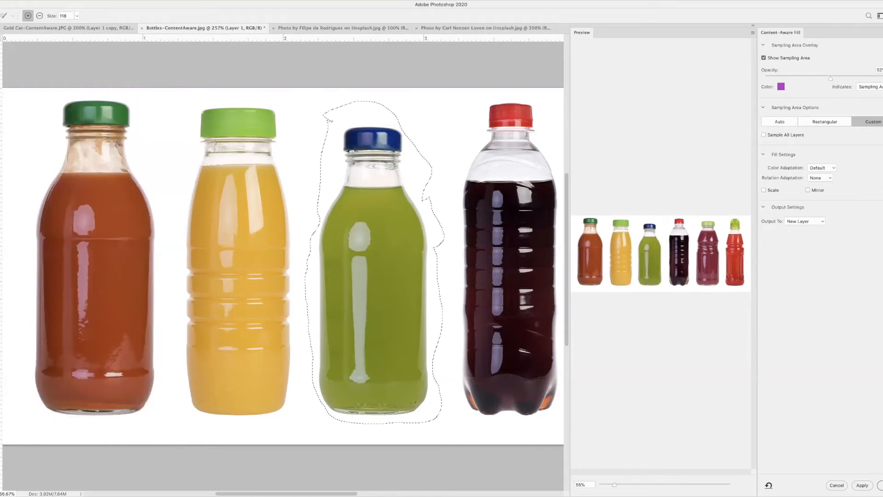
Step: Add the brown juice bottle to the selection with a loose Lasso outline, extending it along the bottle's right side
{"action": "key", "text": "l"}
{"action": "mouse_move", "coordinate": [47, 100]}
{"action": "left_mouse_down"}
{"action": "mouse_move", "coordinate": [53, 144]}
{"action": "mouse_move", "coordinate": [31, 283]}
{"action": "mouse_move", "coordinate": [35, 389]}
{"action": "mouse_move", "coordinate": [51, 419]}
{"action": "mouse_move", "coordinate": [122, 422]}
{"action": "mouse_move", "coordinate": [159, 411]}
{"action": "mouse_move", "coordinate": [165, 380]}
{"action": "mouse_move", "coordinate": [154, 172]}
{"action": "mouse_move", "coordinate": [120, 97]}
{"action": "mouse_move", "coordinate": [82, 94]}
{"action": "mouse_move", "coordinate": [45, 105]}
{"action": "left_mouse_up"}
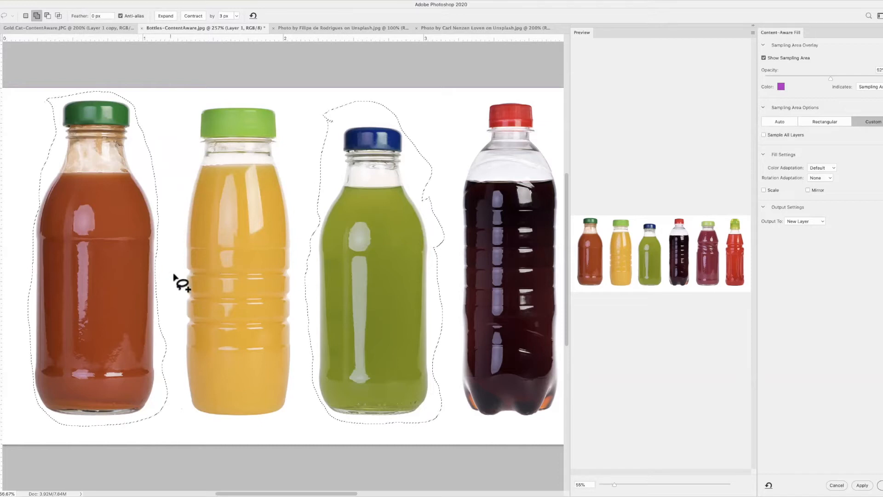
{"action": "key", "text": "alt"}
{"action": "mouse_move", "coordinate": [166, 207]}
{"action": "left_mouse_down"}
{"action": "mouse_move", "coordinate": [151, 284]}
{"action": "mouse_move", "coordinate": [158, 310]}
{"action": "mouse_move", "coordinate": [171, 257]}
{"action": "mouse_move", "coordinate": [164, 205]}
{"action": "mouse_move", "coordinate": [150, 262]}
{"action": "mouse_move", "coordinate": [151, 331]}
{"action": "mouse_move", "coordinate": [176, 297]}
{"action": "mouse_move", "coordinate": [173, 233]}
{"action": "mouse_move", "coordinate": [158, 197]}
{"action": "mouse_move", "coordinate": [153, 203]}
{"action": "left_mouse_up"}
{"action": "key", "text": "shift"}
{"action": "key", "text": "alt"}
{"action": "key", "text": "shift"}
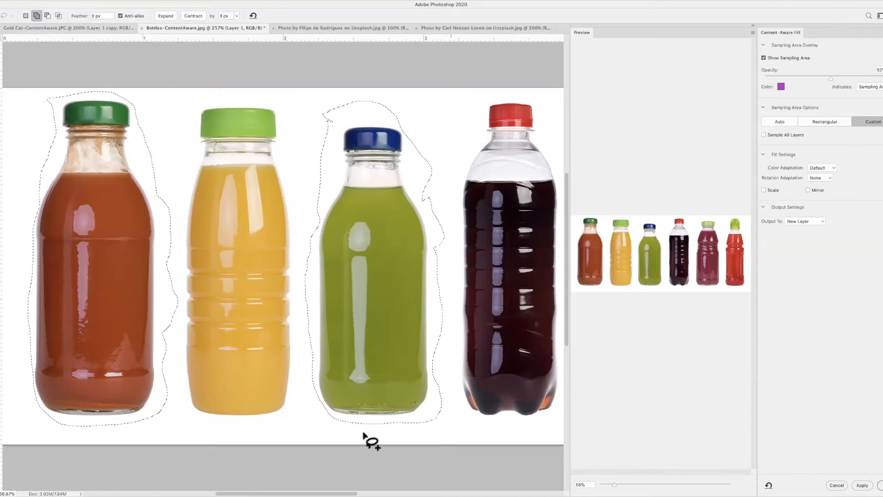
Step: Try painting a Custom sampling area over the white background around the brown, orange and green bottles, and return the sampling area to Auto
{"action": "key", "text": "b"}
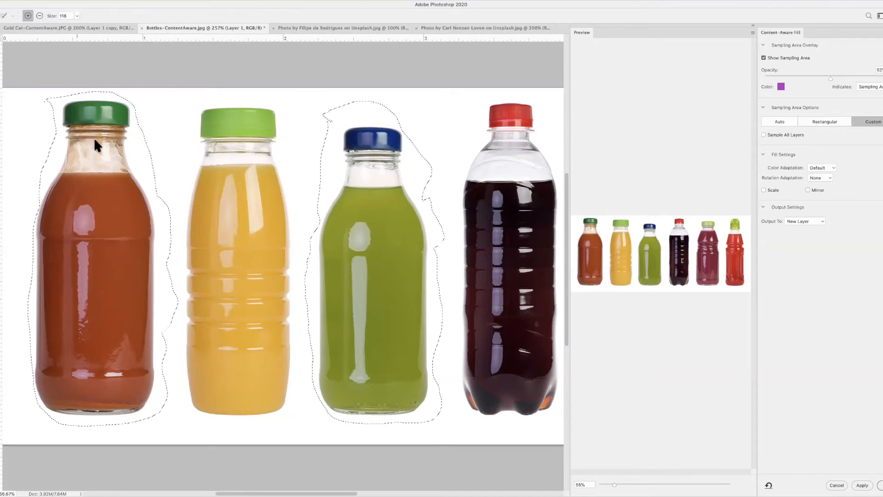
{"action": "left_click", "coordinate": [27, 106]}
{"action": "mouse_move", "coordinate": [13, 201]}
{"action": "left_mouse_down"}
{"action": "mouse_move", "coordinate": [36, 434]}
{"action": "mouse_move", "coordinate": [4, 424]}
{"action": "mouse_move", "coordinate": [127, 435]}
{"action": "left_mouse_up"}
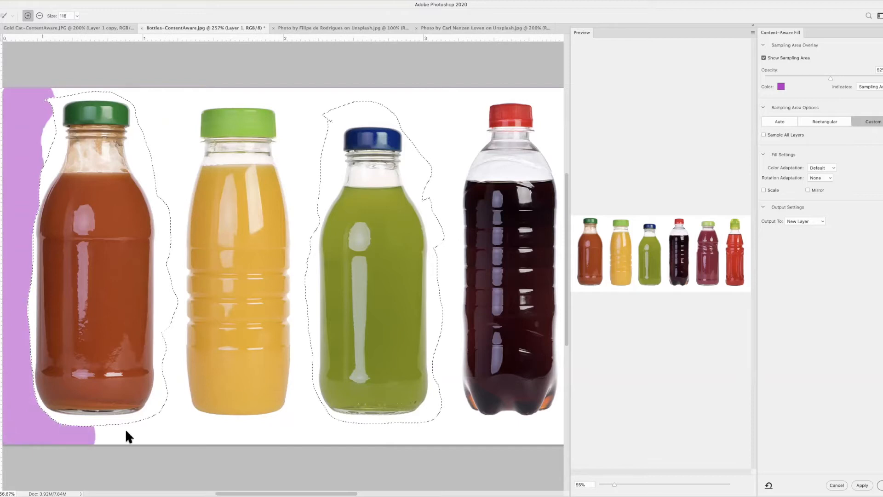
{"action": "mouse_move", "coordinate": [166, 339]}
{"action": "left_mouse_down"}
{"action": "mouse_move", "coordinate": [154, 278]}
{"action": "mouse_move", "coordinate": [157, 195]}
{"action": "left_mouse_up"}
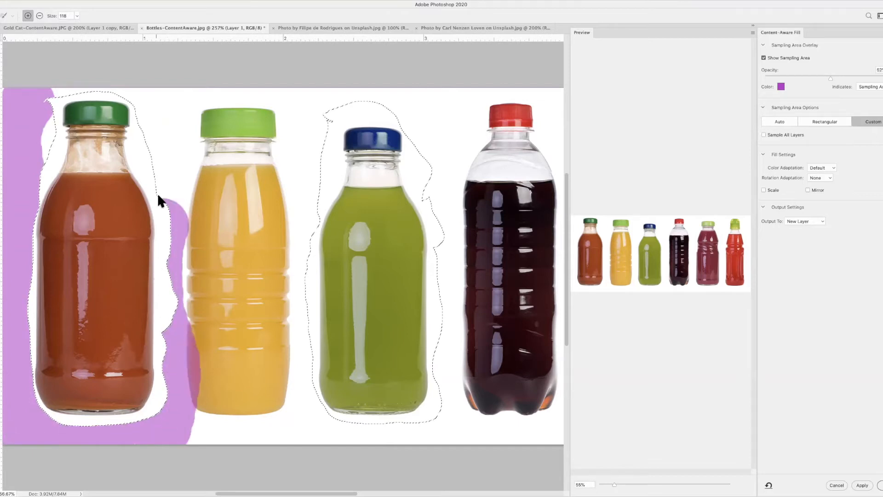
{"action": "mouse_move", "coordinate": [150, 131]}
{"action": "left_mouse_down"}
{"action": "mouse_move", "coordinate": [16, 105]}
{"action": "mouse_move", "coordinate": [300, 89]}
{"action": "mouse_move", "coordinate": [299, 147]}
{"action": "left_mouse_up"}
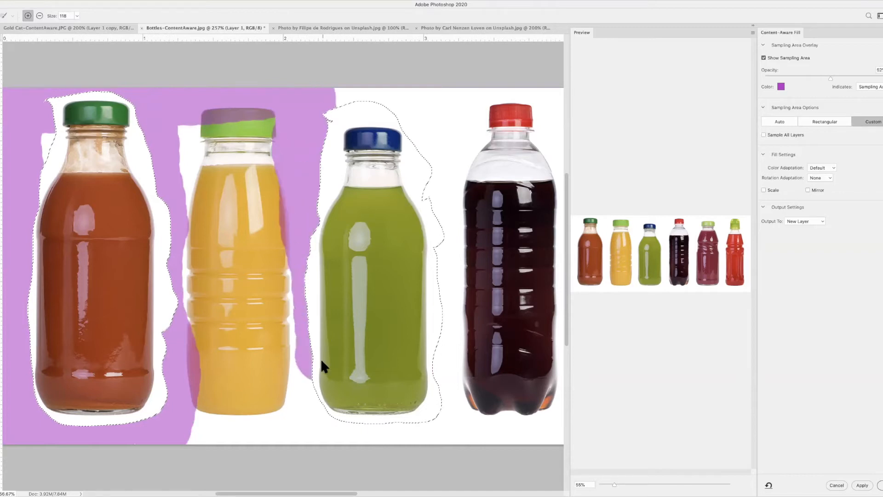
{"action": "left_click_drag", "start_coordinate": [348, 412], "coordinate": [474, 411]}
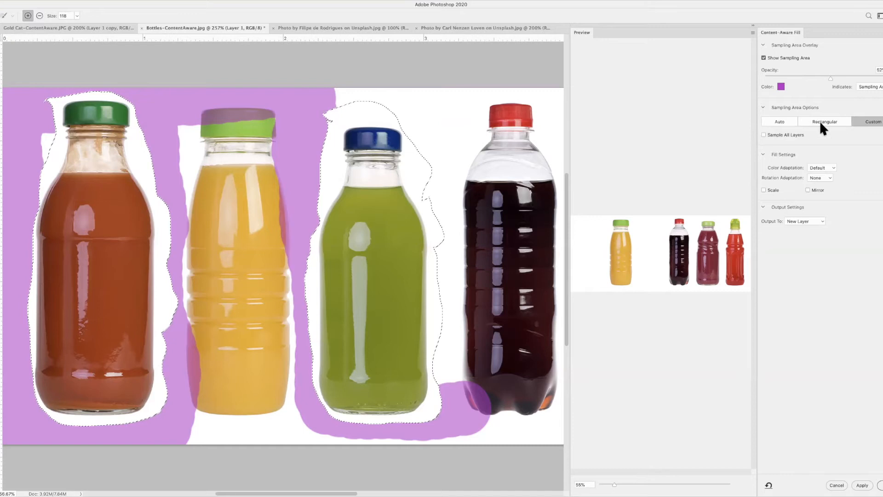
{"action": "left_click", "coordinate": [778, 119]}
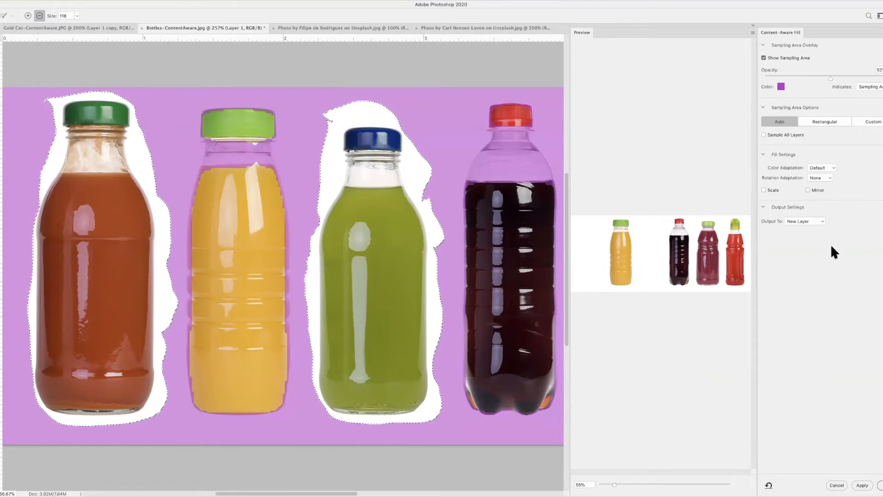
Step: Keep the fill output set to New Layer and confirm the Content-Aware Fill of the brown and green bottles
{"action": "left_click", "coordinate": [822, 221]}
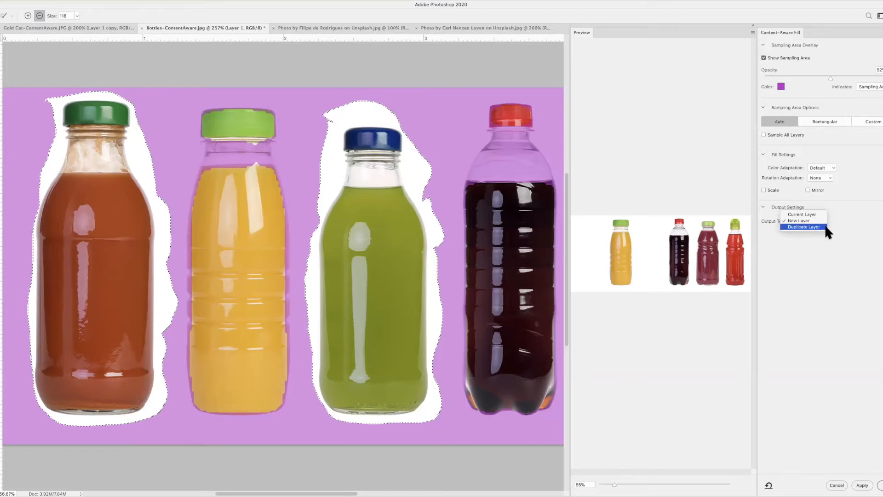
{"action": "left_click", "coordinate": [880, 257]}
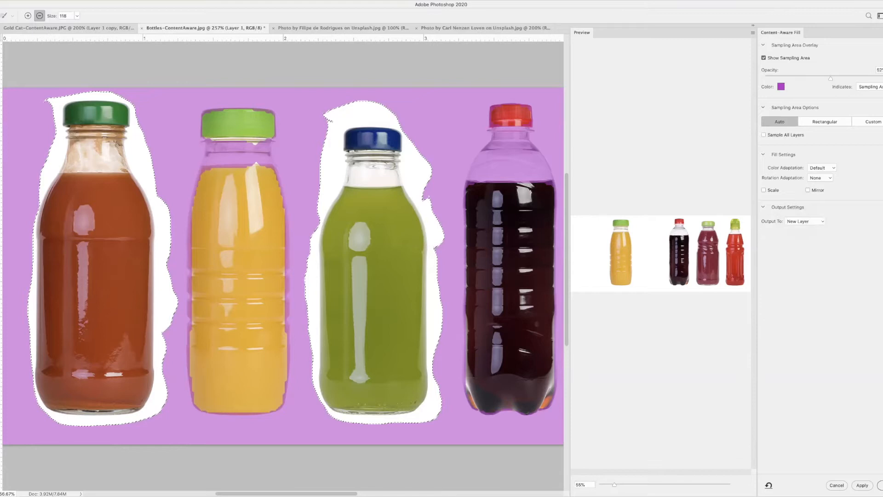
{"action": "left_click", "coordinate": [880, 485]}
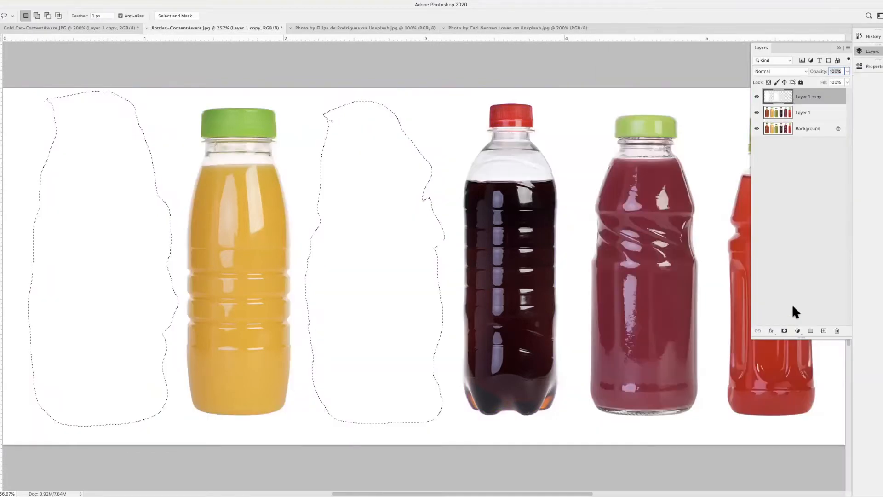
Step: Toggle the new fill layer's visibility off and on to compare the photo with and without the two bottles
{"action": "left_click", "coordinate": [757, 96]}
{"action": "left_click", "coordinate": [757, 96]}
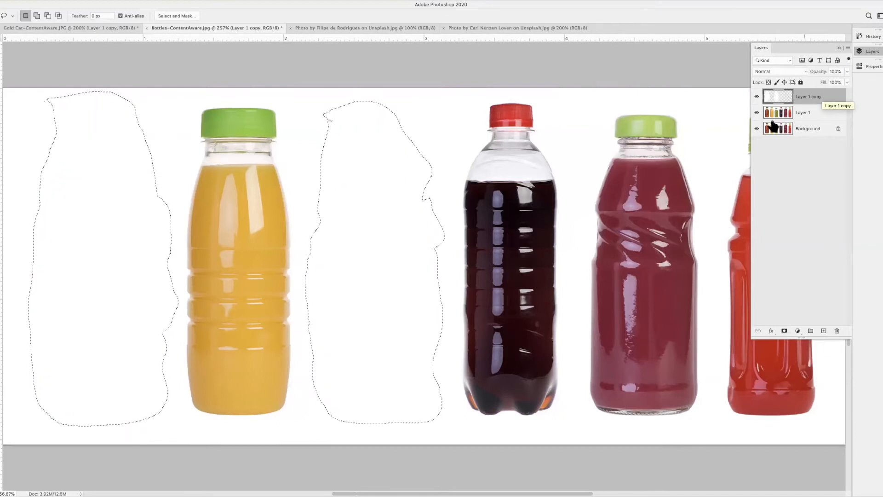
{"action": "left_click", "coordinate": [757, 96]}
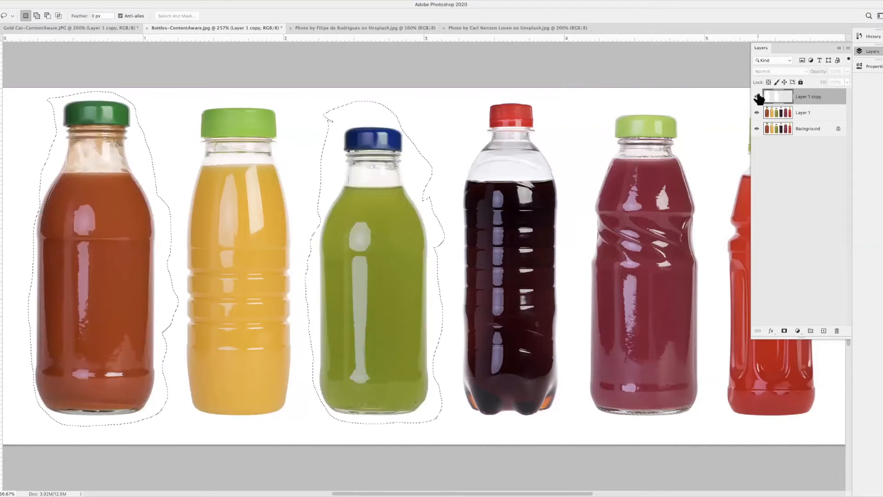
{"action": "left_click", "coordinate": [758, 97]}
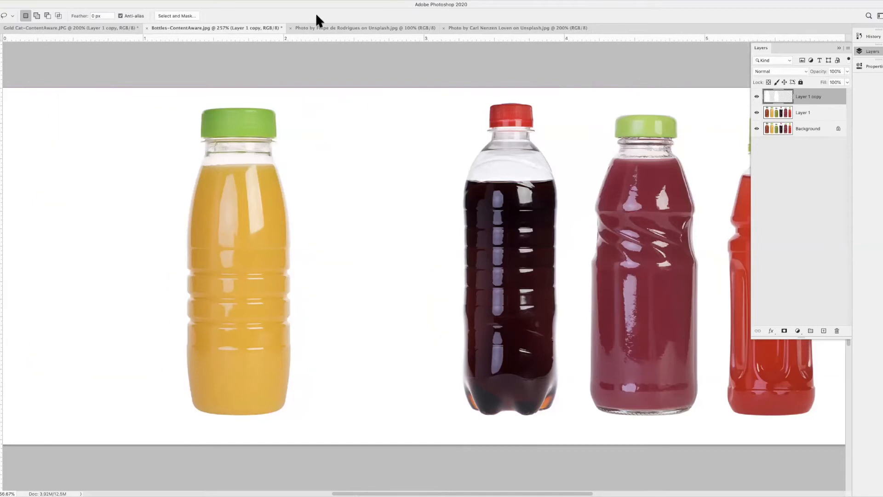
Step: Switch to the bar photo with three drinks and view the glasses at 200%
{"action": "left_click", "coordinate": [336, 27]}
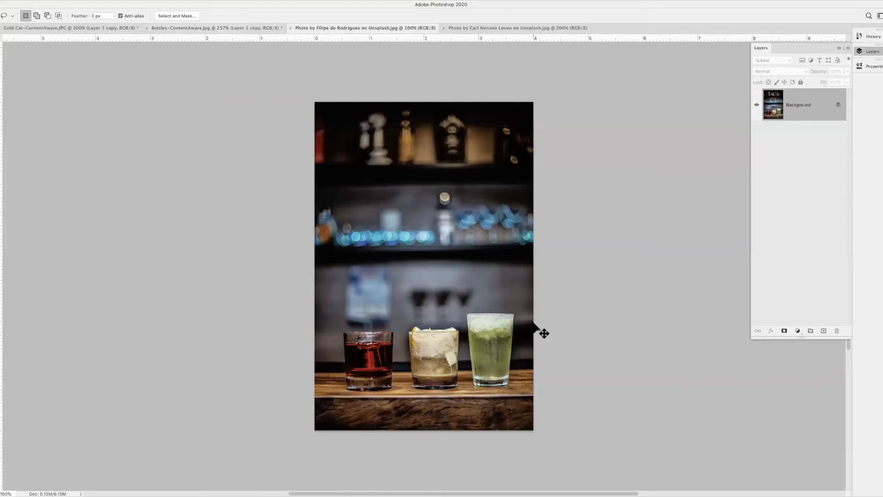
{"action": "key", "text": "super+plus"}
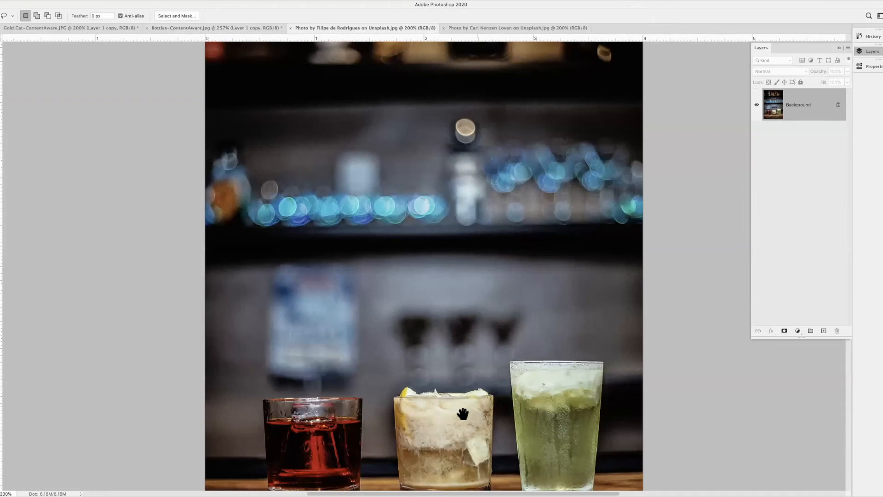
{"action": "scroll", "coordinate": [467, 410], "scroll_direction": "down", "scroll_amount": 7}
{"action": "scroll", "coordinate": [389, 314], "scroll_direction": "left", "scroll_amount": 3}
{"action": "scroll", "coordinate": [388, 314], "scroll_direction": "up", "scroll_amount": 1}
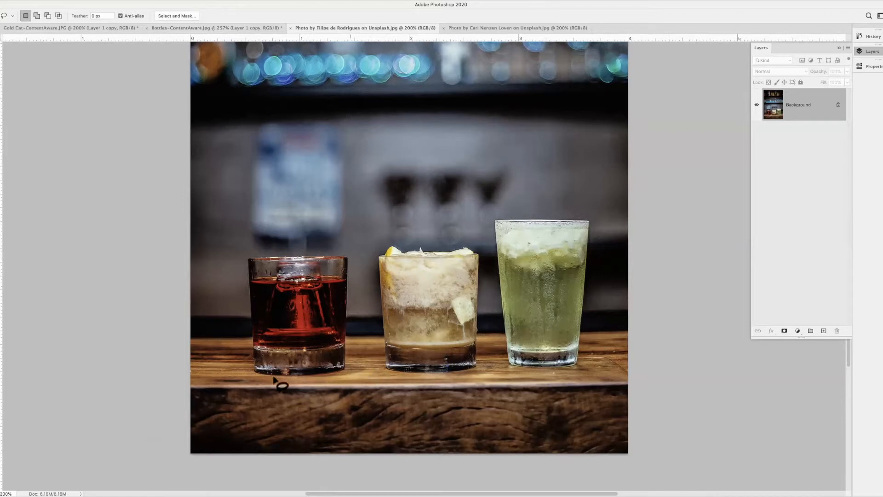
Step: Duplicate the Background layer and select the red drink's glass with a loose Rectangular Marquee
{"action": "left_click", "coordinate": [1, 50]}
{"action": "left_click", "coordinate": [23, 49]}
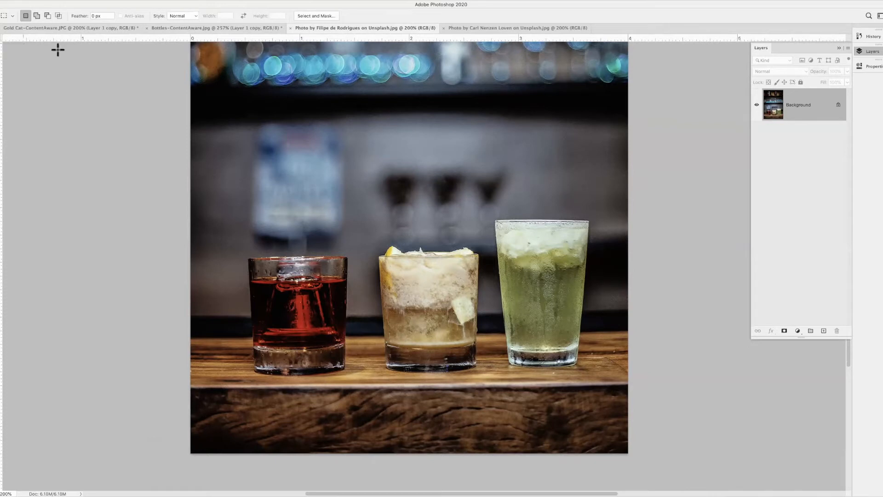
{"action": "left_click_drag", "start_coordinate": [240, 251], "coordinate": [358, 378]}
{"action": "left_click", "coordinate": [582, 292]}
{"action": "key", "text": "ctrl+j"}
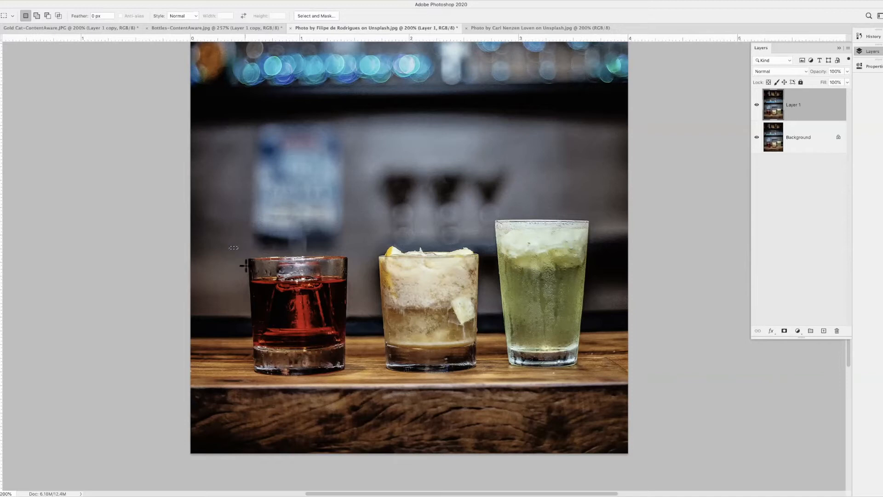
{"action": "left_click_drag", "start_coordinate": [240, 251], "coordinate": [365, 377]}
Step: Open Content-Aware Fill for the red drink selection and enlarge the preview to about 119%, centred on the filled area
{"action": "left_click", "coordinate": [51, 0]}
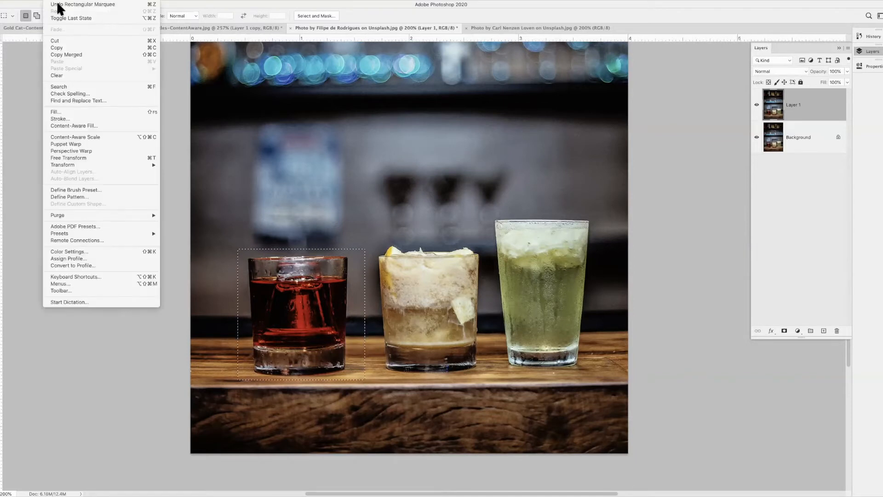
{"action": "left_click", "coordinate": [122, 126]}
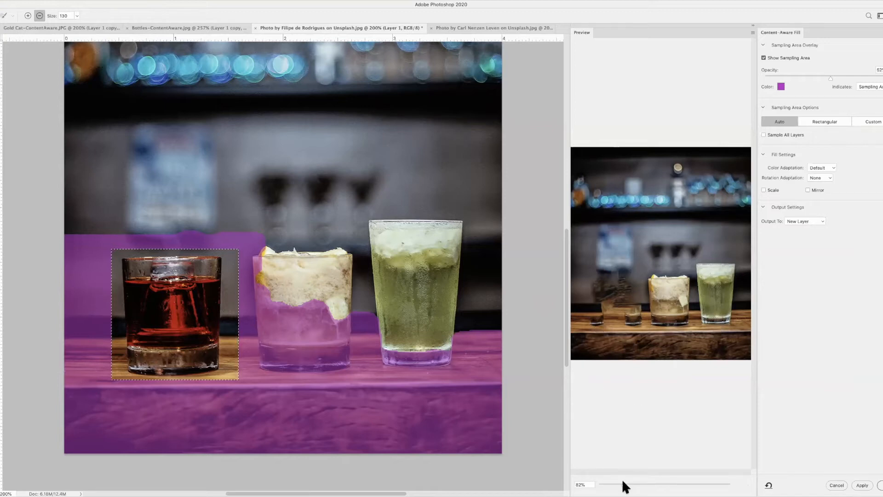
{"action": "left_click_drag", "start_coordinate": [624, 484], "coordinate": [631, 485]}
{"action": "left_click_drag", "start_coordinate": [605, 314], "coordinate": [629, 285]}
{"action": "left_click_drag", "start_coordinate": [632, 484], "coordinate": [636, 485]}
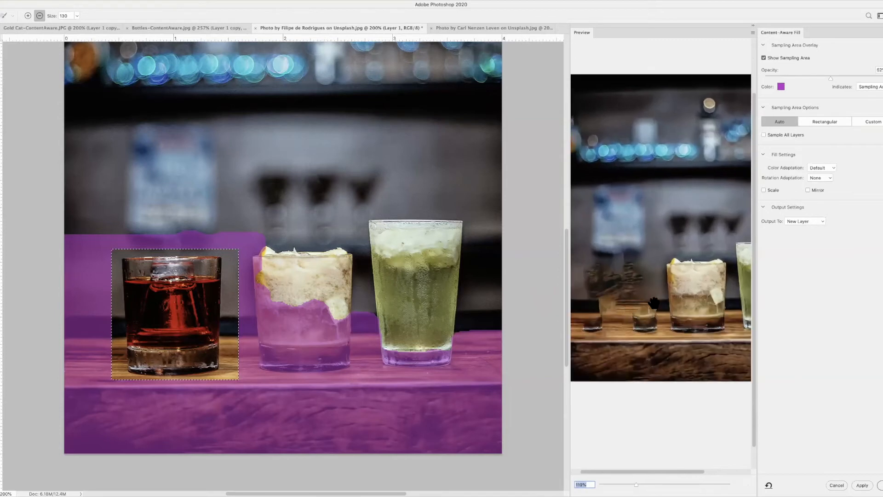
{"action": "left_click_drag", "start_coordinate": [654, 302], "coordinate": [669, 289]}
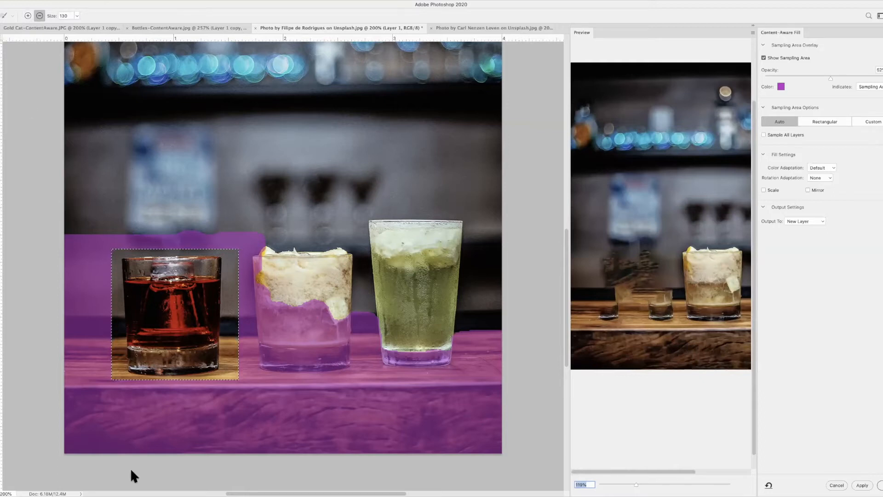
Step: Remove the dark wooden front edge of the bar counter from the sampling area with the size 130 Sampling Brush
{"action": "left_click_drag", "start_coordinate": [71, 428], "coordinate": [377, 405]}
{"action": "mouse_move", "coordinate": [488, 397]}
{"action": "left_mouse_down"}
{"action": "mouse_move", "coordinate": [505, 422]}
{"action": "mouse_move", "coordinate": [414, 447]}
{"action": "mouse_move", "coordinate": [161, 460]}
{"action": "mouse_move", "coordinate": [67, 454]}
{"action": "mouse_move", "coordinate": [57, 437]}
{"action": "mouse_move", "coordinate": [70, 421]}
{"action": "mouse_move", "coordinate": [58, 418]}
{"action": "mouse_move", "coordinate": [140, 413]}
{"action": "left_mouse_up"}
{"action": "left_click_drag", "start_coordinate": [195, 405], "coordinate": [512, 384]}
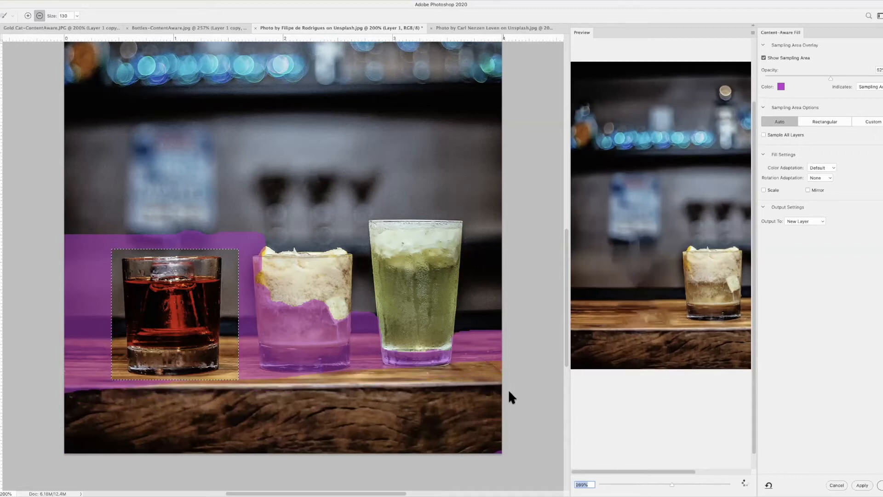
Step: Redo the last subtracting stroke along the counter's wooden front, and remove all but the base of the middle drink from the sampling area
{"action": "key", "text": "super+z"}
{"action": "mouse_move", "coordinate": [503, 424]}
{"action": "left_mouse_down"}
{"action": "mouse_move", "coordinate": [232, 435]}
{"action": "mouse_move", "coordinate": [28, 425]}
{"action": "mouse_move", "coordinate": [242, 420]}
{"action": "mouse_move", "coordinate": [514, 393]}
{"action": "left_mouse_up"}
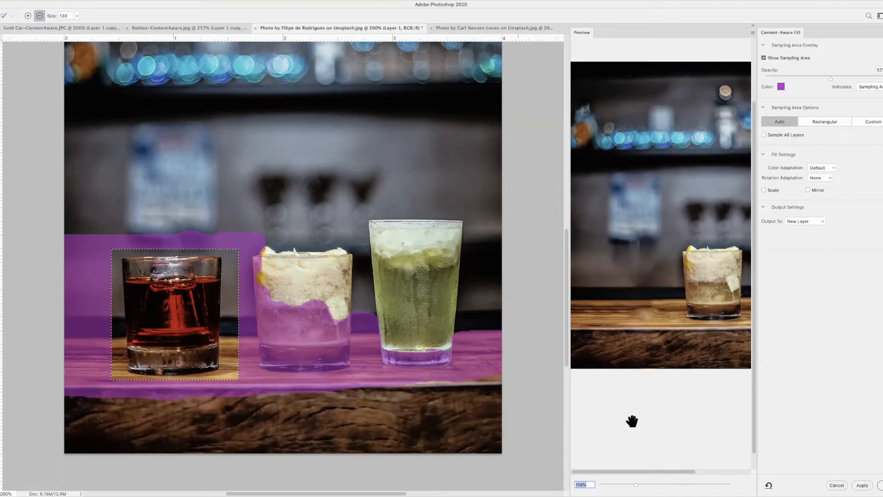
{"action": "left_click", "coordinate": [647, 354], "text": "super"}
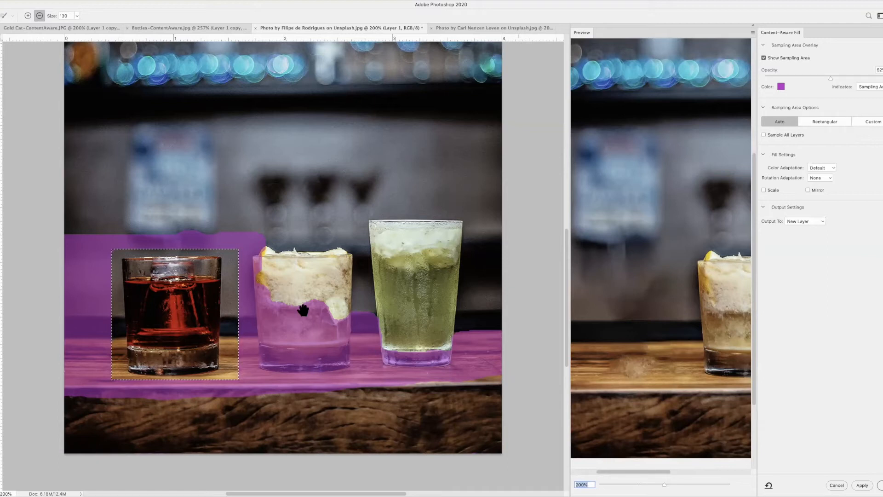
{"action": "mouse_move", "coordinate": [307, 303]}
{"action": "left_mouse_down"}
{"action": "mouse_move", "coordinate": [319, 303]}
{"action": "mouse_move", "coordinate": [327, 322]}
{"action": "mouse_move", "coordinate": [327, 307]}
{"action": "mouse_move", "coordinate": [326, 318]}
{"action": "mouse_move", "coordinate": [298, 317]}
{"action": "mouse_move", "coordinate": [271, 263]}
{"action": "mouse_move", "coordinate": [282, 331]}
{"action": "mouse_move", "coordinate": [308, 327]}
{"action": "left_mouse_up"}
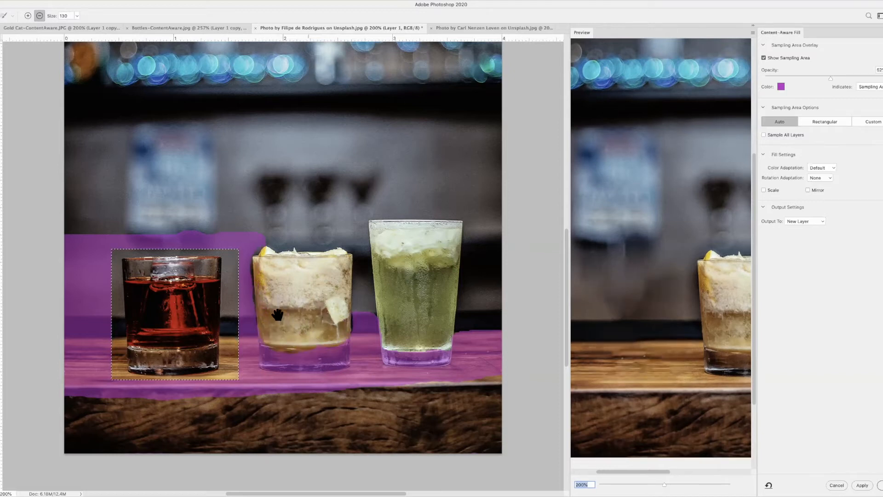
{"action": "left_click_drag", "start_coordinate": [646, 470], "coordinate": [603, 469]}
{"action": "key", "text": "super+minus"}
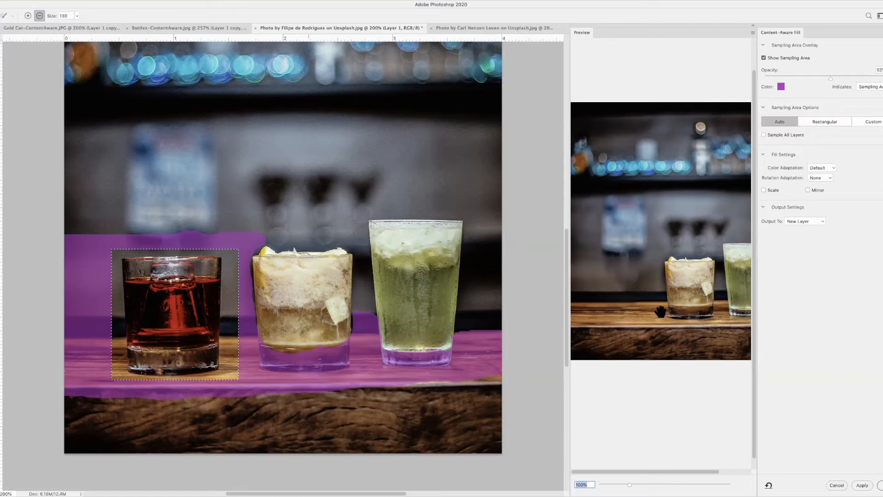
Step: Try Color Adaptation at High and at Very High for the red drink's fill
{"action": "left_click", "coordinate": [833, 165]}
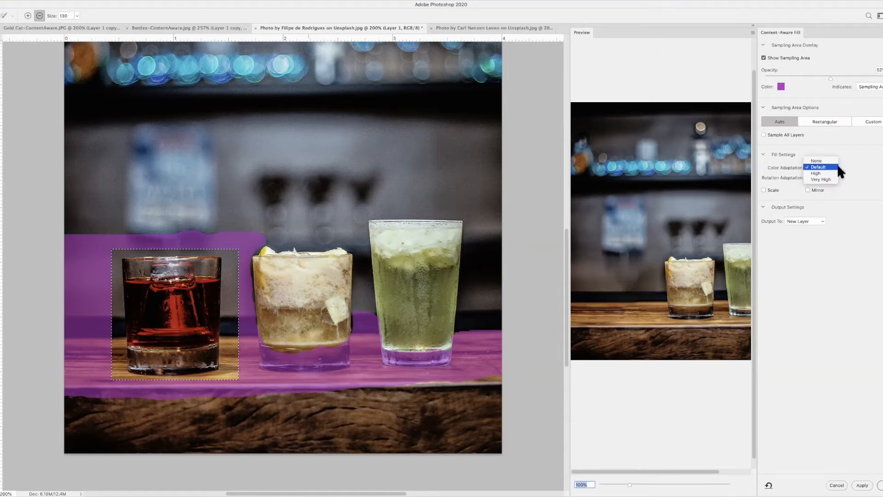
{"action": "left_click", "coordinate": [835, 173]}
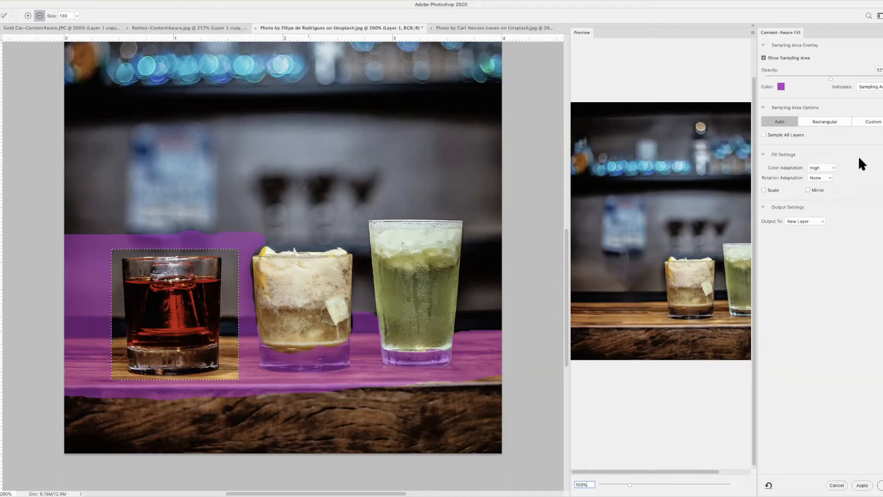
{"action": "left_click", "coordinate": [834, 168]}
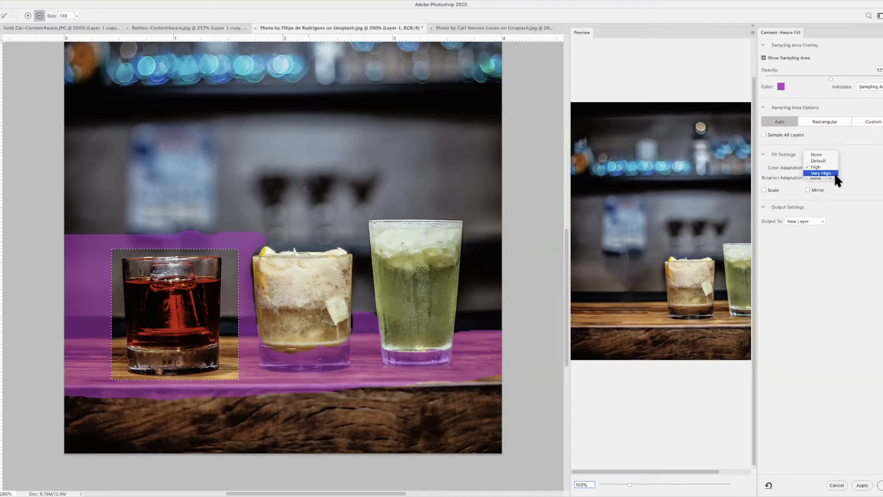
{"action": "left_click", "coordinate": [835, 174]}
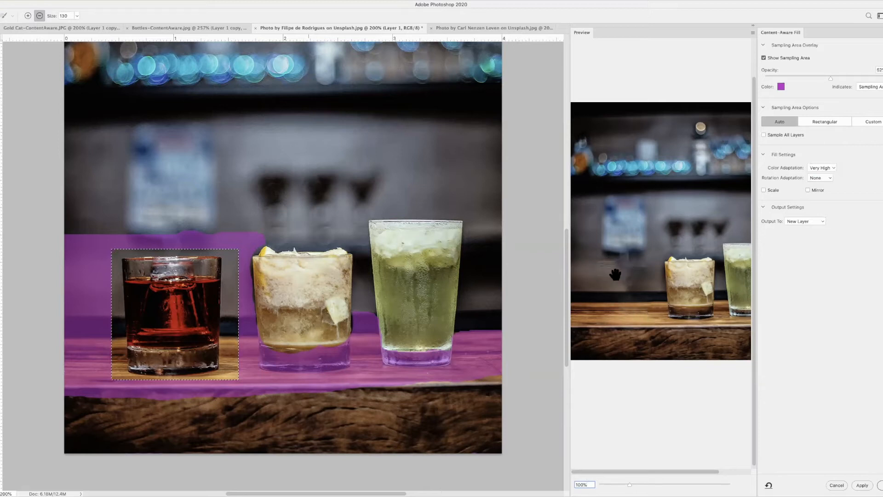
Step: Test Rotation Adaptation at Low and Medium, and apply the red drink's fill with Color Adaptation High, Rotation Adaptation None and Scale off
{"action": "left_click", "coordinate": [828, 176]}
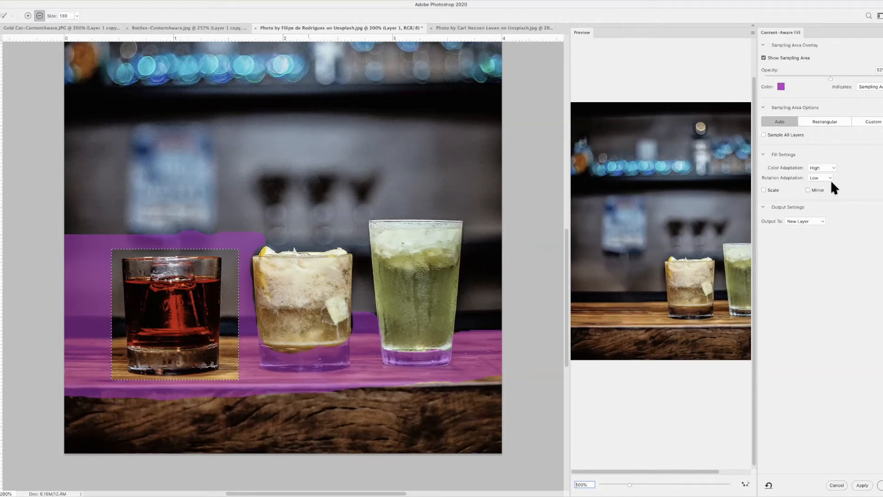
{"action": "left_click", "coordinate": [827, 178]}
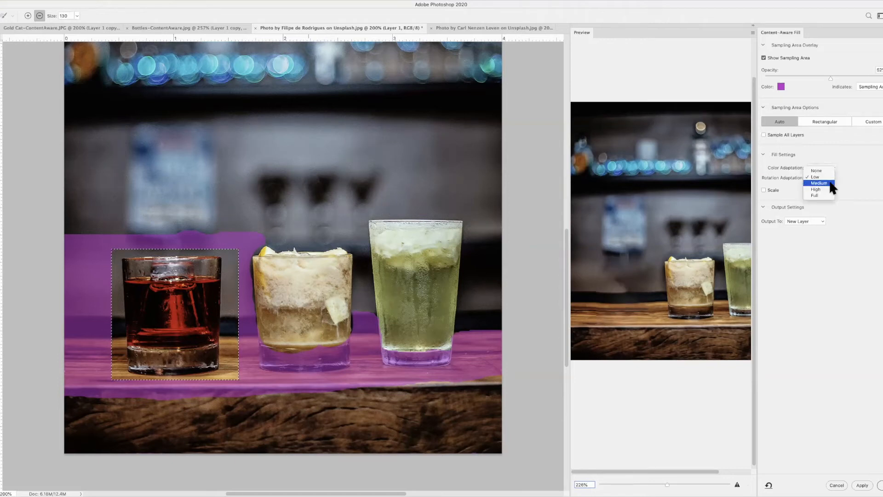
{"action": "left_click", "coordinate": [833, 183]}
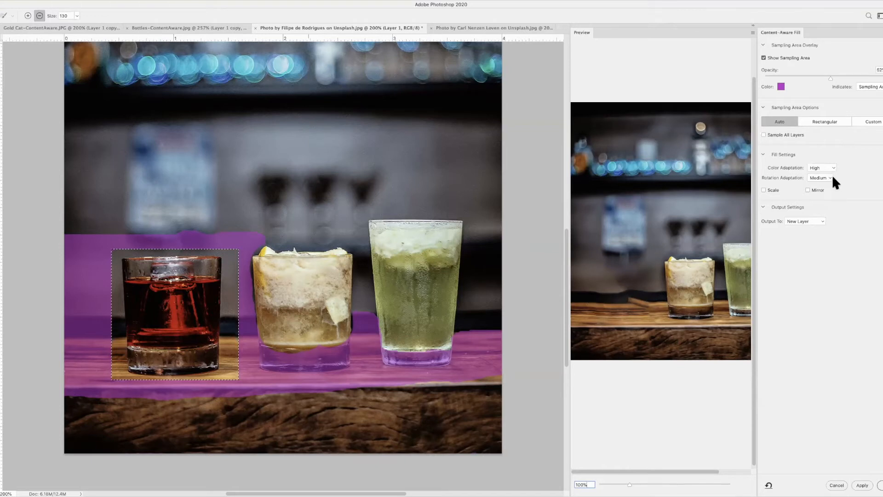
{"action": "left_click", "coordinate": [817, 164]}
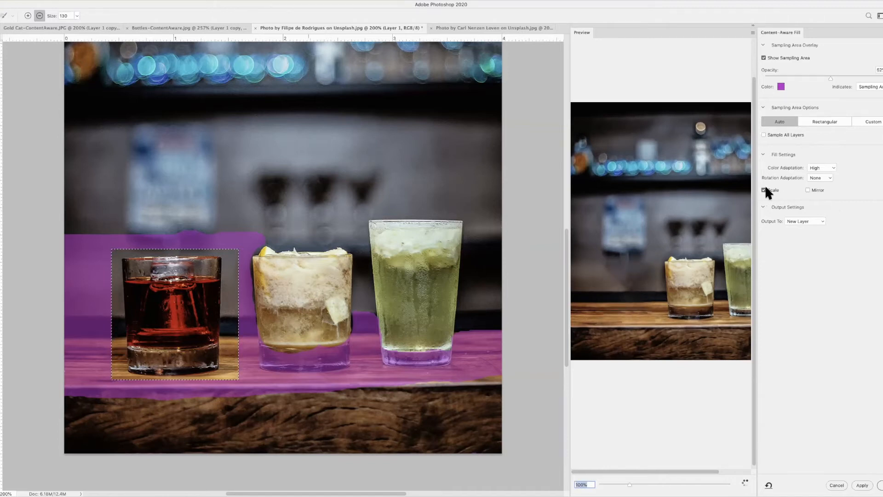
{"action": "left_click", "coordinate": [762, 189]}
{"action": "left_click", "coordinate": [863, 485]}
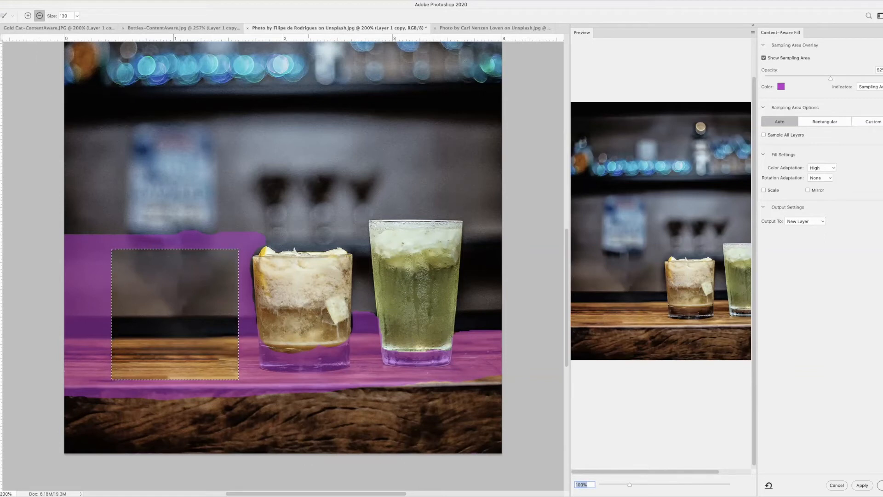
Step: Switch the sampling area to Custom and outline the green drink's glass with a loose Lasso selection
{"action": "key", "text": "l"}
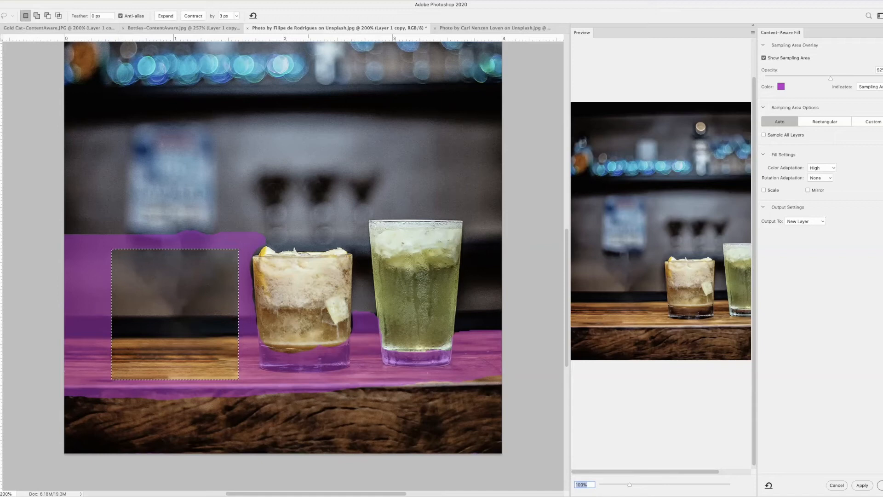
{"action": "left_click", "coordinate": [872, 122]}
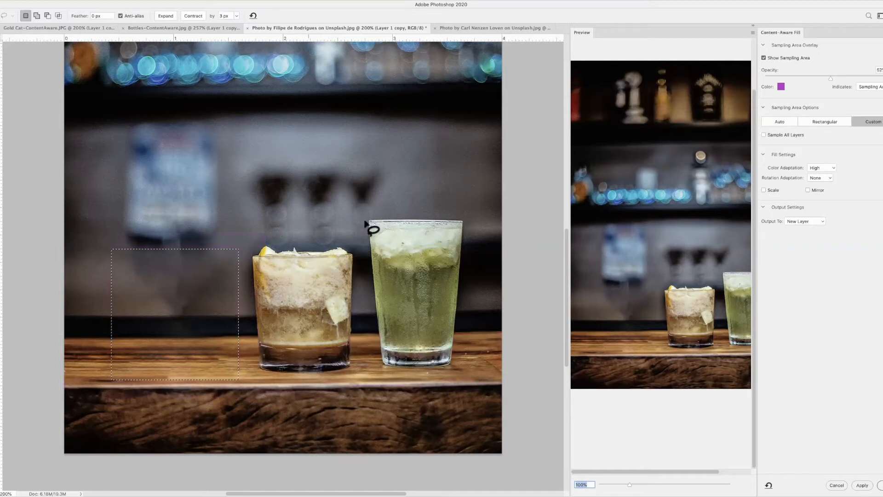
{"action": "mouse_move", "coordinate": [364, 219]}
{"action": "left_mouse_down"}
{"action": "mouse_move", "coordinate": [382, 365]}
{"action": "mouse_move", "coordinate": [425, 372]}
{"action": "mouse_move", "coordinate": [457, 365]}
{"action": "mouse_move", "coordinate": [467, 269]}
{"action": "left_mouse_up"}
{"action": "mouse_move", "coordinate": [468, 237]}
{"action": "left_mouse_down"}
{"action": "mouse_move", "coordinate": [467, 215]}
{"action": "mouse_move", "coordinate": [357, 216]}
{"action": "left_mouse_up"}
{"action": "left_click_drag", "start_coordinate": [696, 467], "coordinate": [743, 468]}
Step: Paint the dark wall beside and above the green glass and the counter around its base into the sampling area with the size 130 Sampling Brush
{"action": "key", "text": "b"}
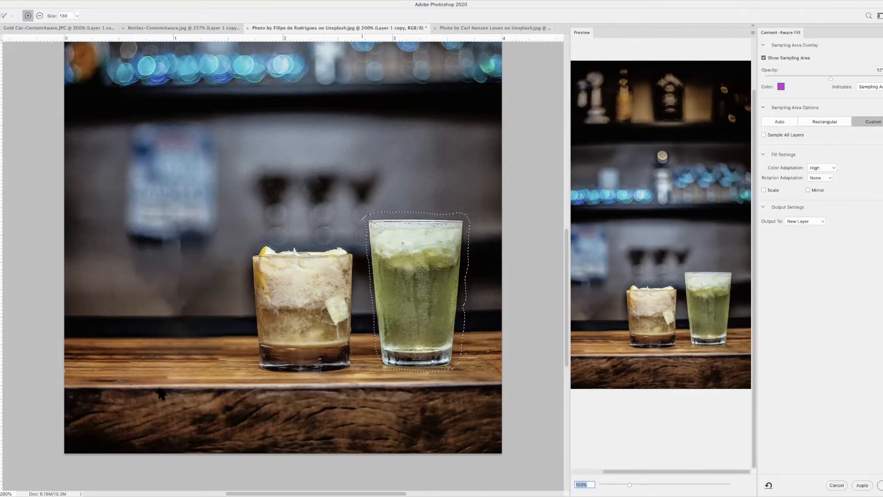
{"action": "mouse_move", "coordinate": [477, 157]}
{"action": "left_mouse_down"}
{"action": "mouse_move", "coordinate": [433, 155]}
{"action": "mouse_move", "coordinate": [490, 150]}
{"action": "mouse_move", "coordinate": [417, 160]}
{"action": "mouse_move", "coordinate": [436, 182]}
{"action": "mouse_move", "coordinate": [400, 186]}
{"action": "mouse_move", "coordinate": [485, 191]}
{"action": "mouse_move", "coordinate": [483, 210]}
{"action": "left_mouse_up"}
{"action": "left_click_drag", "start_coordinate": [481, 285], "coordinate": [487, 318]}
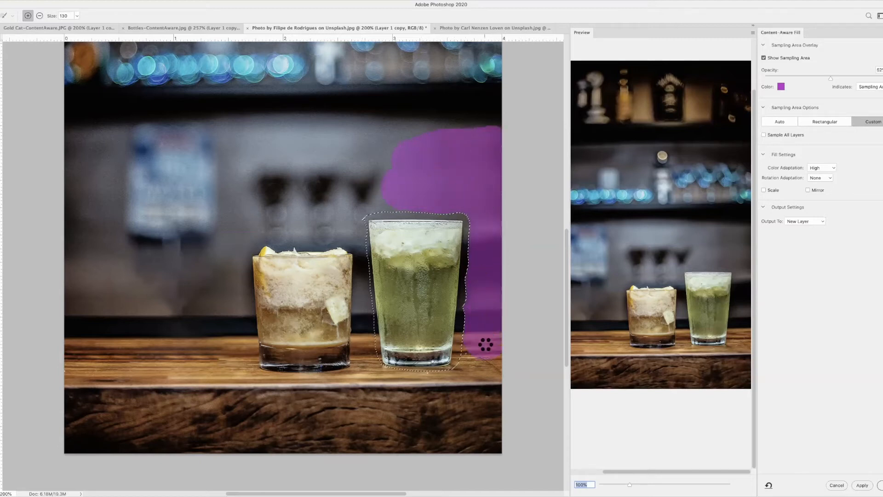
{"action": "mouse_move", "coordinate": [488, 360]}
{"action": "left_mouse_down"}
{"action": "mouse_move", "coordinate": [490, 367]}
{"action": "mouse_move", "coordinate": [441, 382]}
{"action": "mouse_move", "coordinate": [405, 381]}
{"action": "mouse_move", "coordinate": [374, 360]}
{"action": "mouse_move", "coordinate": [440, 352]}
{"action": "left_mouse_up"}
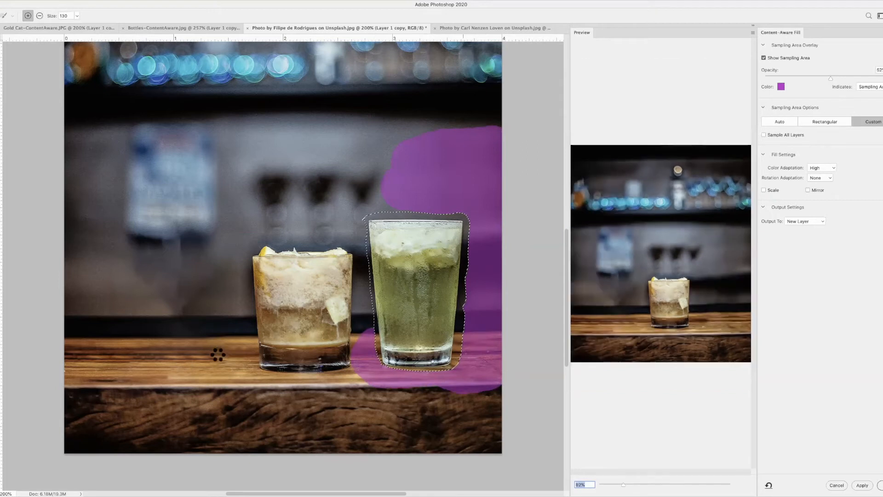
{"action": "left_click_drag", "start_coordinate": [623, 484], "coordinate": [625, 480]}
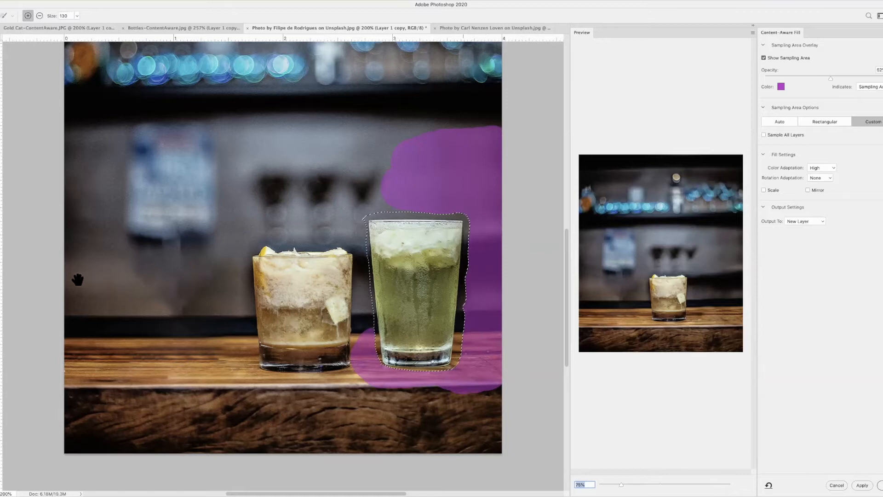
Step: Undo a trial sampling stroke on the wall at the photo's far left, and output the green drink's fill to a new layer
{"action": "mouse_move", "coordinate": [84, 276]}
{"action": "left_mouse_down"}
{"action": "mouse_move", "coordinate": [129, 280]}
{"action": "mouse_move", "coordinate": [117, 282]}
{"action": "mouse_move", "coordinate": [91, 243]}
{"action": "mouse_move", "coordinate": [88, 152]}
{"action": "mouse_move", "coordinate": [84, 274]}
{"action": "mouse_move", "coordinate": [88, 296]}
{"action": "mouse_move", "coordinate": [108, 297]}
{"action": "left_mouse_up"}
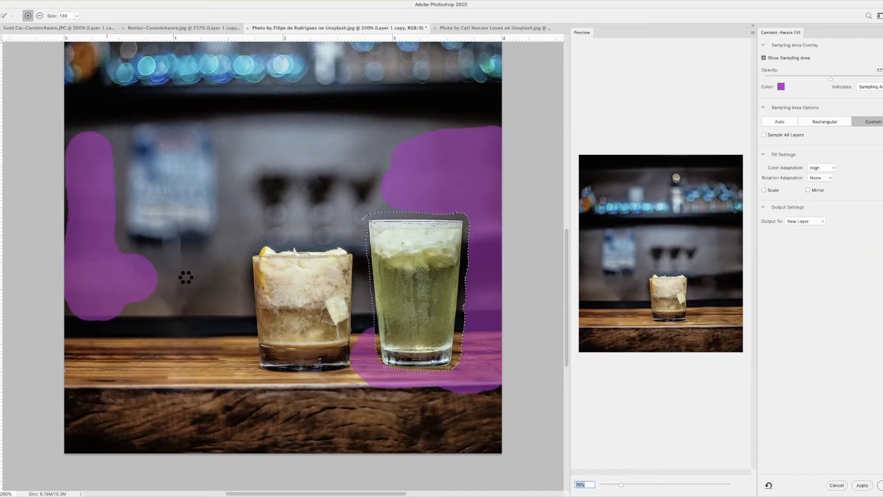
{"action": "key", "text": "super+z"}
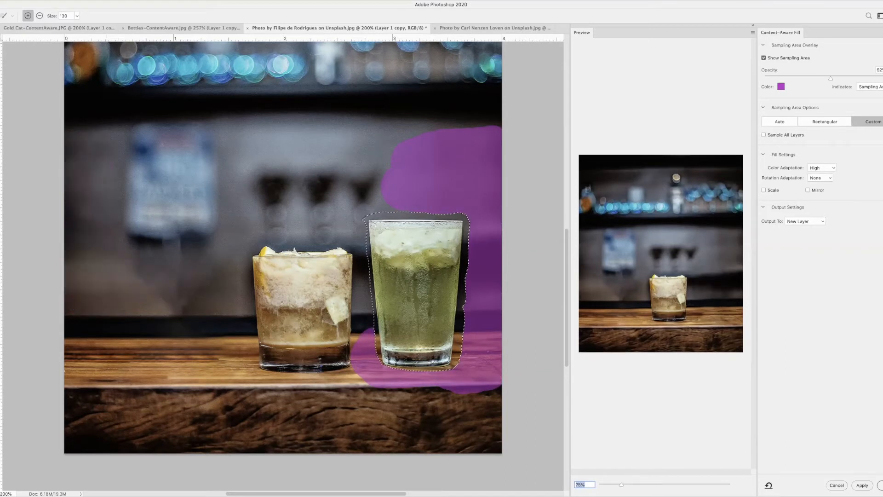
{"action": "left_click", "coordinate": [862, 485]}
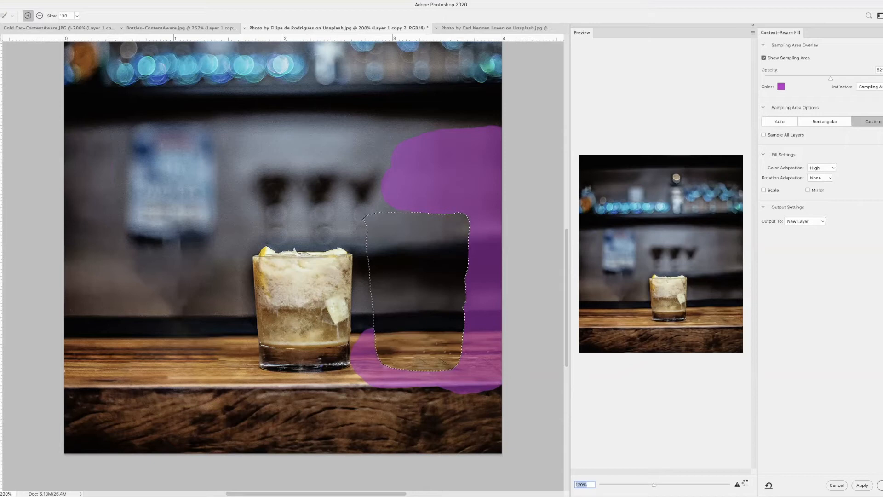
{"action": "left_click", "coordinate": [881, 486]}
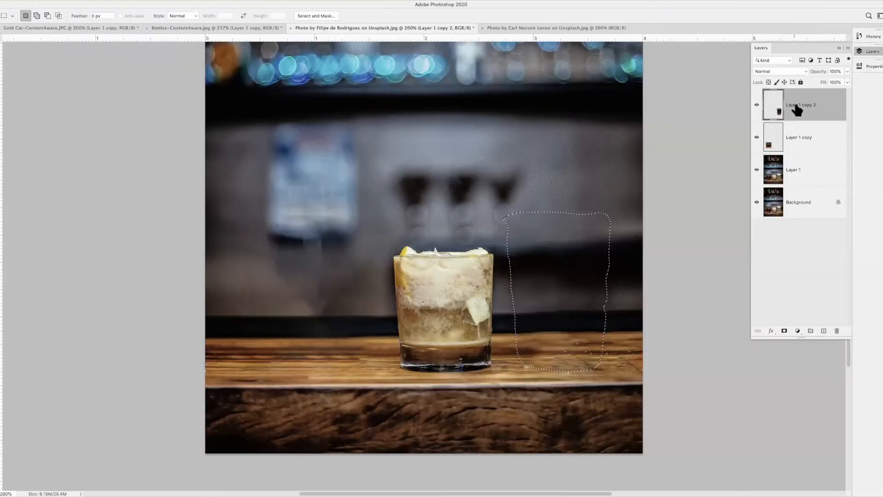
Step: Toggle Layer 1 copy 2 and Layer 1 copy off and on to compare the fills with the original drinks
{"action": "left_click", "coordinate": [757, 104]}
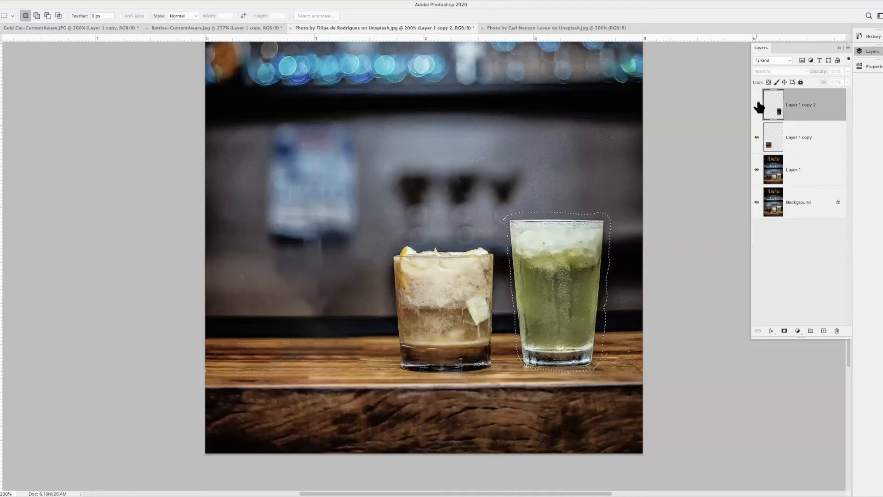
{"action": "left_click", "coordinate": [757, 105]}
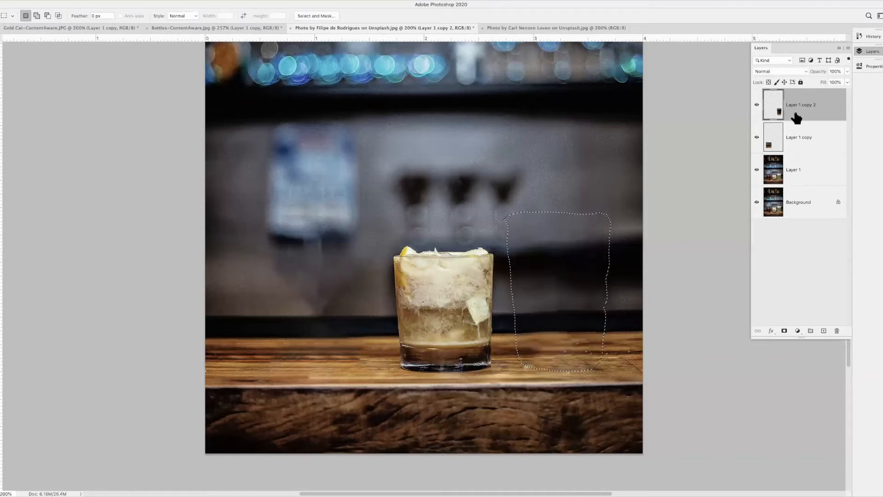
{"action": "left_click", "coordinate": [756, 137]}
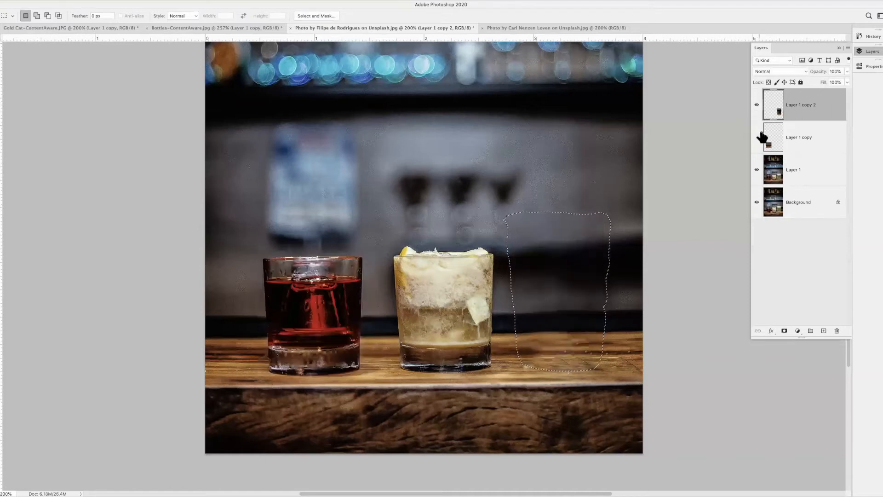
{"action": "left_click", "coordinate": [757, 137]}
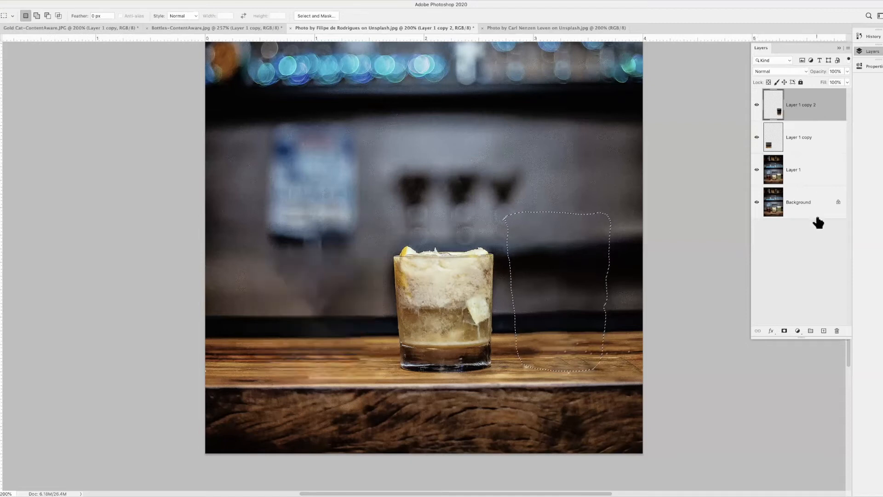
Step: Clear the selection, and switch to the photo of three soldiers at about 529% on the rightmost soldier
{"action": "key", "text": "ctrl+d"}
{"action": "left_click", "coordinate": [569, 28]}
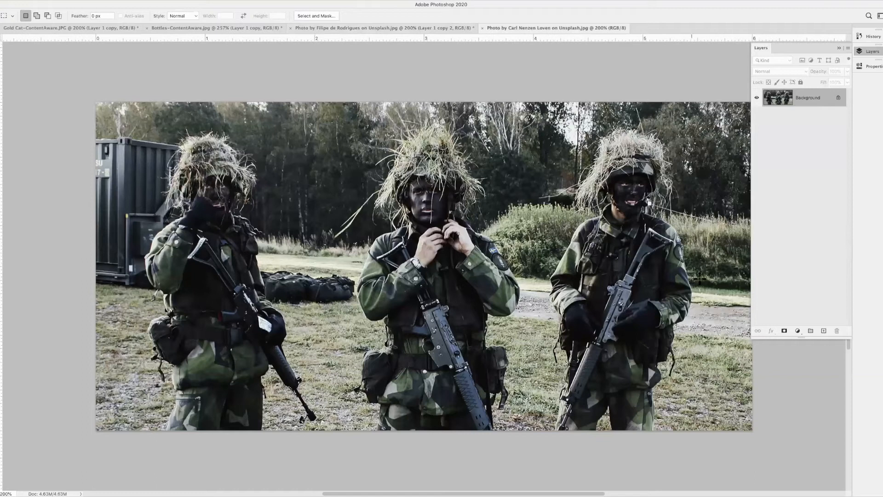
{"action": "left_click_drag", "start_coordinate": [648, 255], "coordinate": [526, 247]}
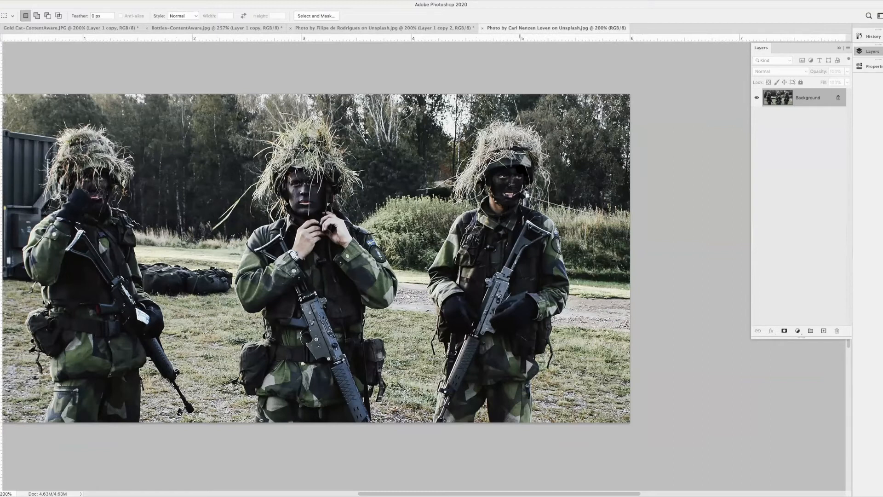
{"action": "scroll", "coordinate": [534, 191], "scroll_direction": "up", "scroll_amount": 5}
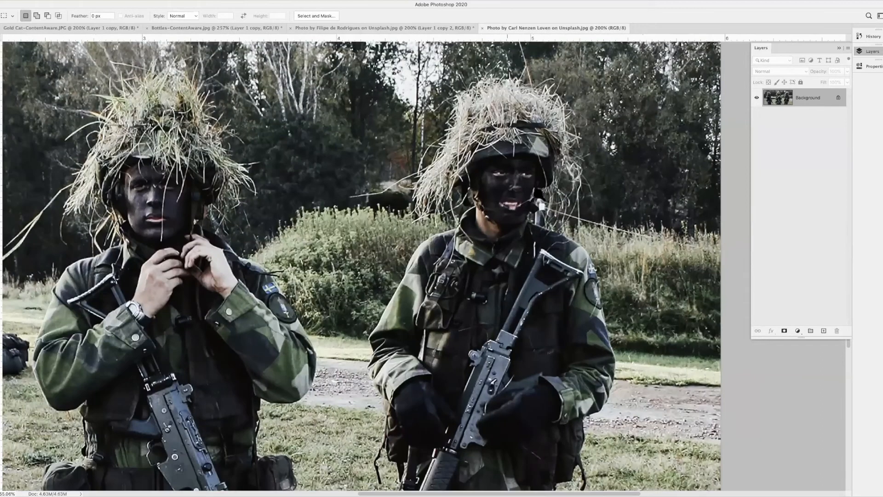
{"action": "scroll", "coordinate": [461, 186], "scroll_direction": "up", "scroll_amount": 5}
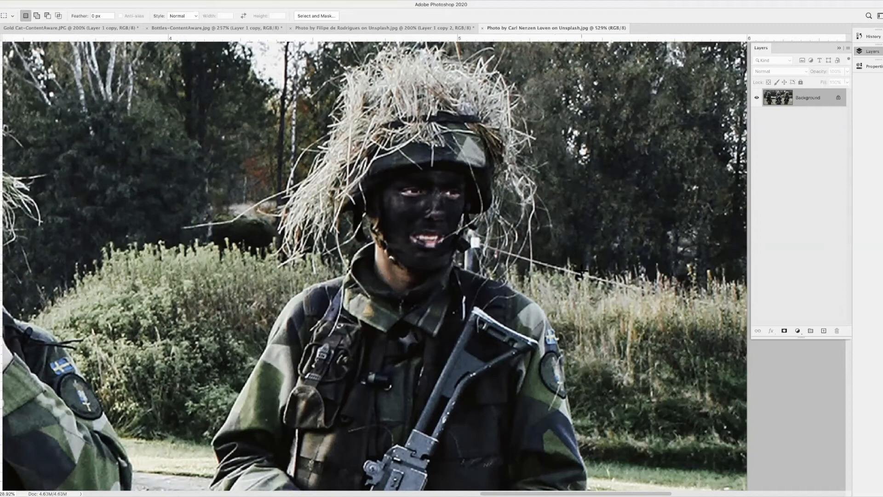
Step: Duplicate the soldiers photo's Background layer and hide the original
{"action": "key", "text": "ctrl+j"}
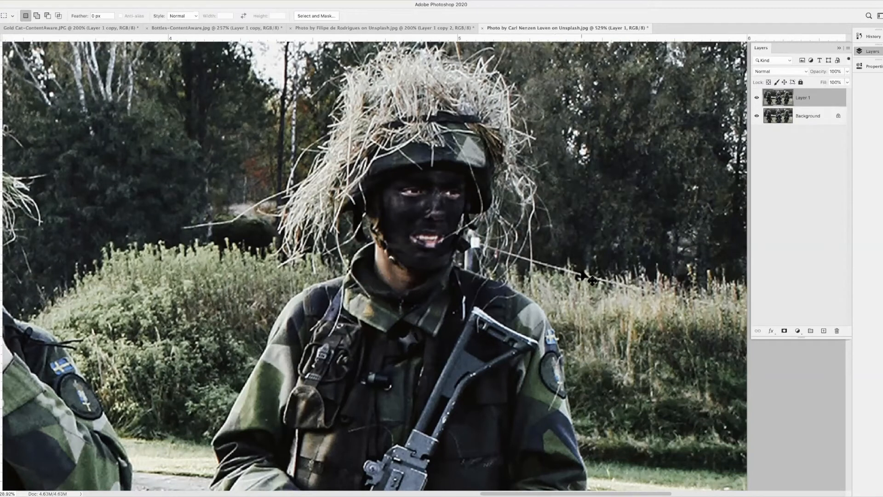
{"action": "left_click", "coordinate": [756, 116]}
Step: Remove the long straw sticking out to the left of the rightmost soldier's helmet with a size 15 Spot Healing Brush
{"action": "key", "text": "j"}
{"action": "right_click", "coordinate": [0, 115]}
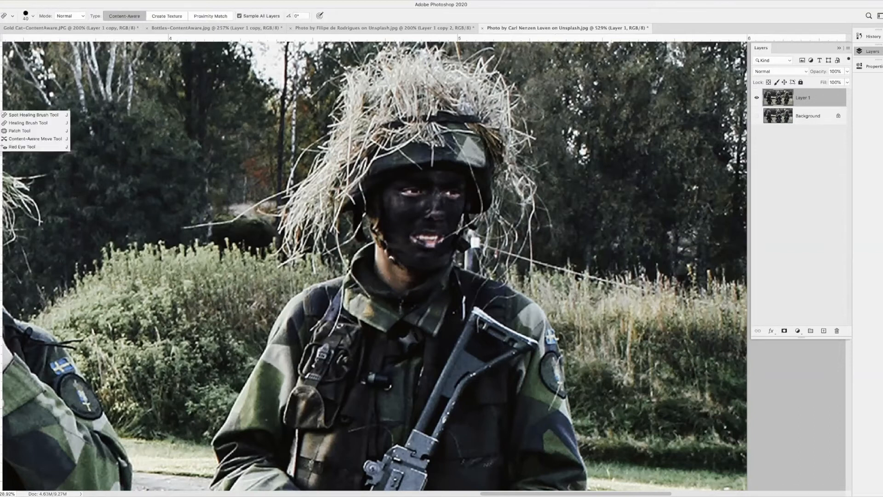
{"action": "left_click", "coordinate": [27, 116]}
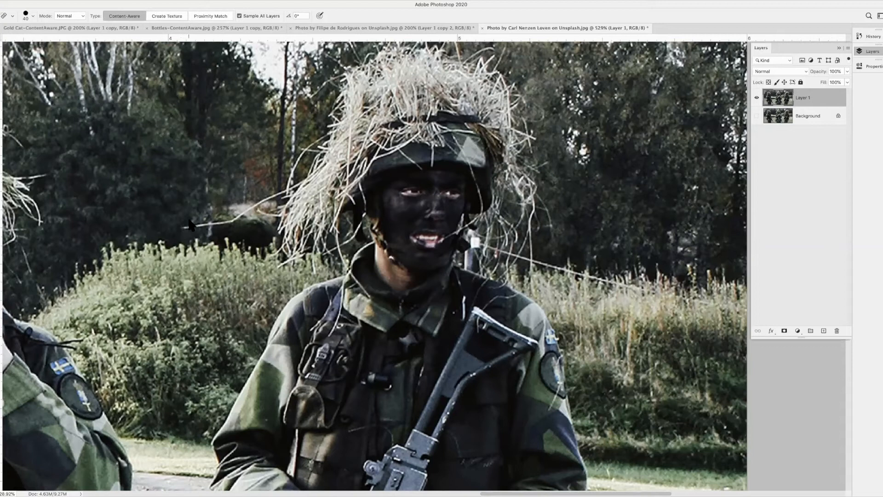
{"action": "key", "text": "bracketleft"}
{"action": "key", "text": "bracketleft"}
{"action": "key", "text": "bracketleft"}
{"action": "key", "text": "bracketleft"}
{"action": "key", "text": "bracketleft"}
{"action": "left_click_drag", "start_coordinate": [185, 226], "coordinate": [300, 188]}
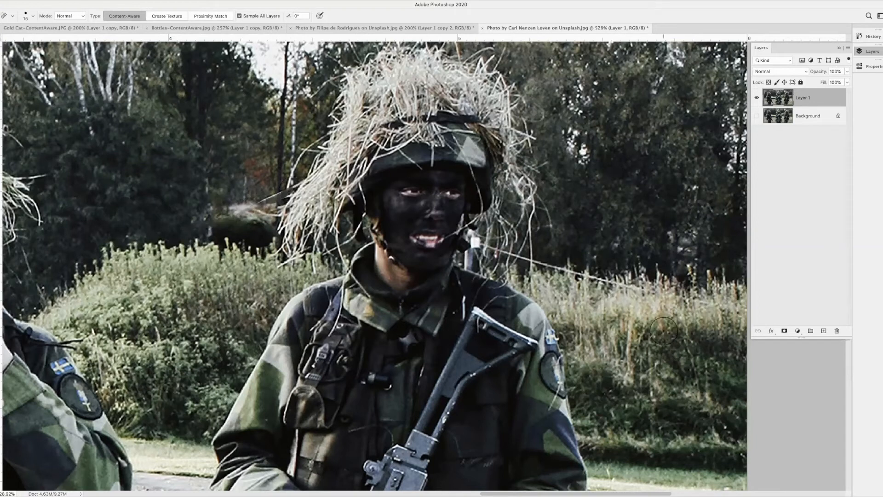
Step: Heal the straw remnants beside the left edge of the rightmost soldier's helmet and check the brush settings
{"action": "left_click_drag", "start_coordinate": [221, 214], "coordinate": [296, 186]}
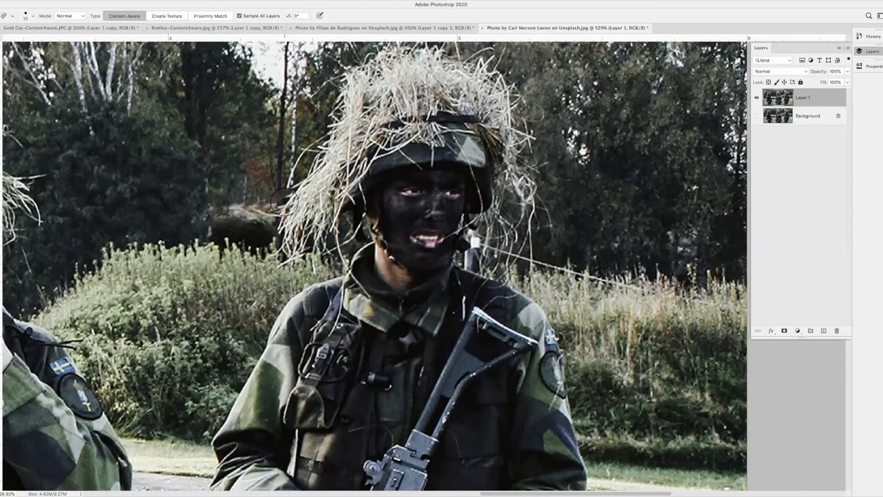
{"action": "left_click", "coordinate": [33, 15]}
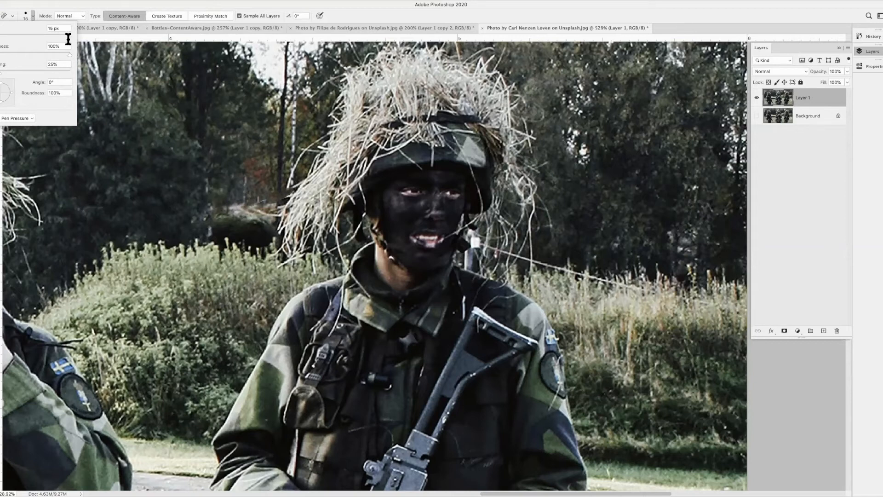
{"action": "left_click", "coordinate": [31, 52]}
Step: Remove the pale post beside the rightmost soldier's neck and the thin white line running from it across the bushes
{"action": "left_click", "coordinate": [480, 245]}
{"action": "left_click_drag", "start_coordinate": [491, 249], "coordinate": [752, 306]}
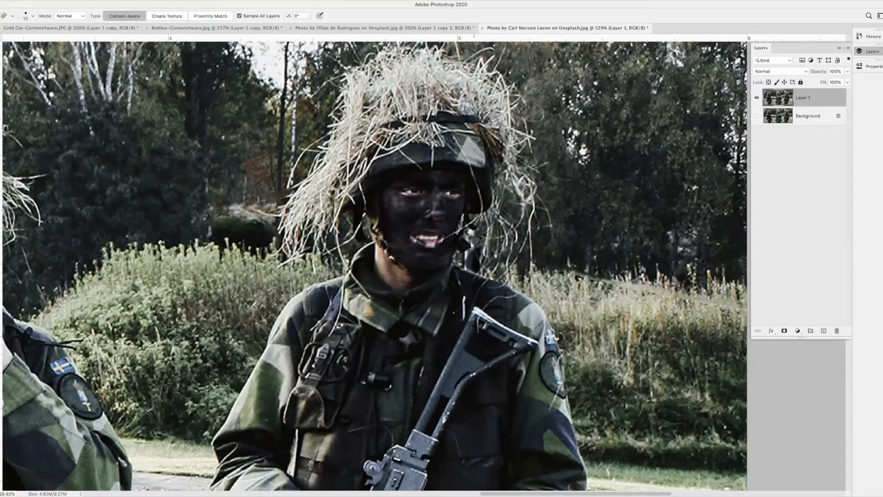
{"action": "left_click_drag", "start_coordinate": [469, 237], "coordinate": [468, 255]}
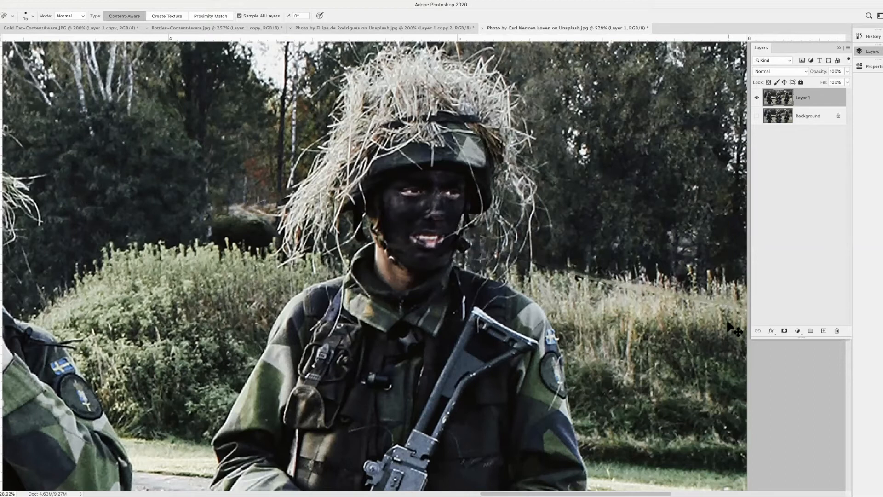
Step: Draw a freehand Lasso selection around the whole rightmost soldier at 200% zoom
{"action": "scroll", "coordinate": [697, 330], "scroll_direction": "down", "scroll_amount": 3}
{"action": "left_click", "coordinate": [840, 46]}
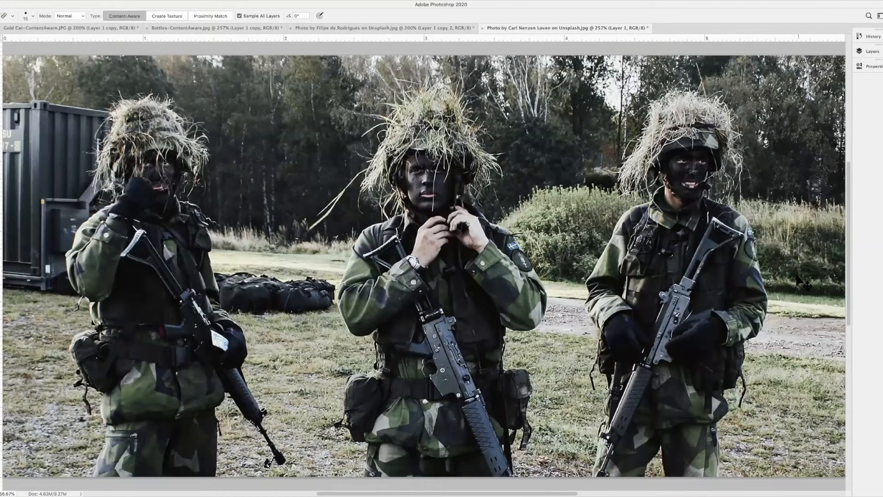
{"action": "key", "text": "super+minus"}
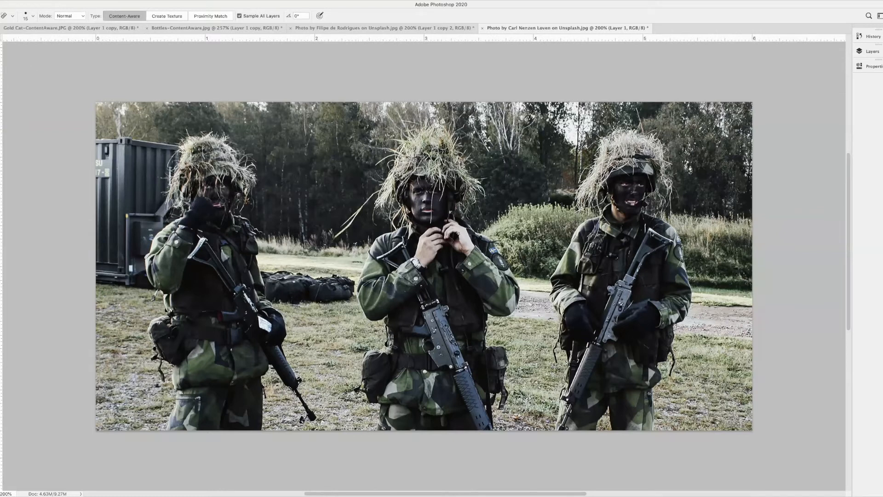
{"action": "key", "text": "l"}
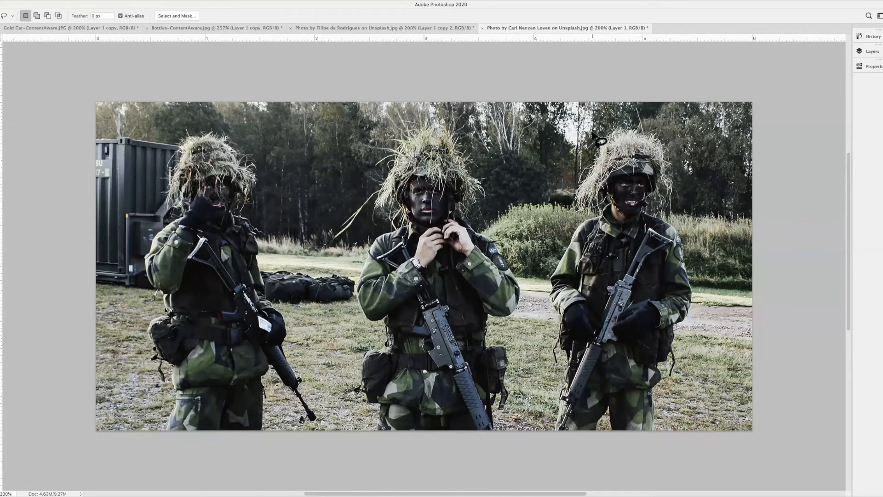
{"action": "mouse_move", "coordinate": [556, 195]}
{"action": "left_mouse_down"}
{"action": "mouse_move", "coordinate": [543, 255]}
{"action": "mouse_move", "coordinate": [547, 431]}
{"action": "mouse_move", "coordinate": [643, 447]}
{"action": "mouse_move", "coordinate": [682, 404]}
{"action": "mouse_move", "coordinate": [707, 289]}
{"action": "mouse_move", "coordinate": [679, 166]}
{"action": "mouse_move", "coordinate": [658, 126]}
{"action": "mouse_move", "coordinate": [594, 131]}
{"action": "mouse_move", "coordinate": [597, 138]}
{"action": "left_mouse_up"}
{"action": "left_click", "coordinate": [873, 66]}
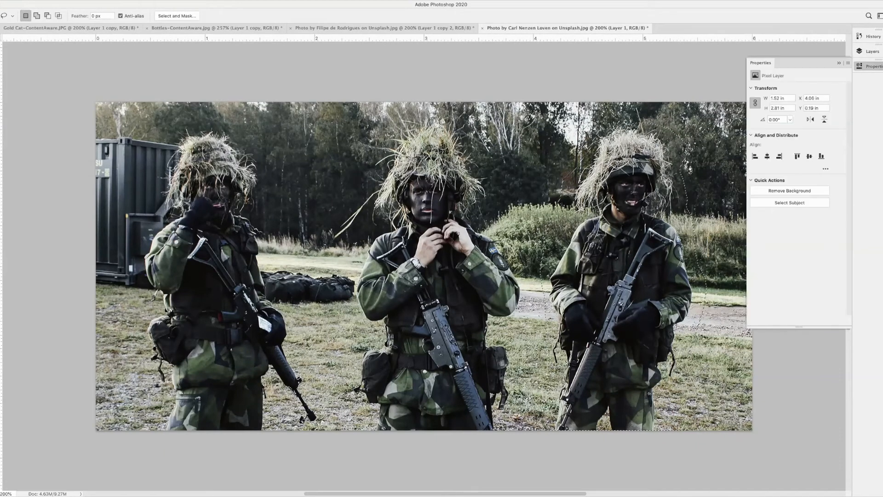
{"action": "left_click", "coordinate": [869, 51]}
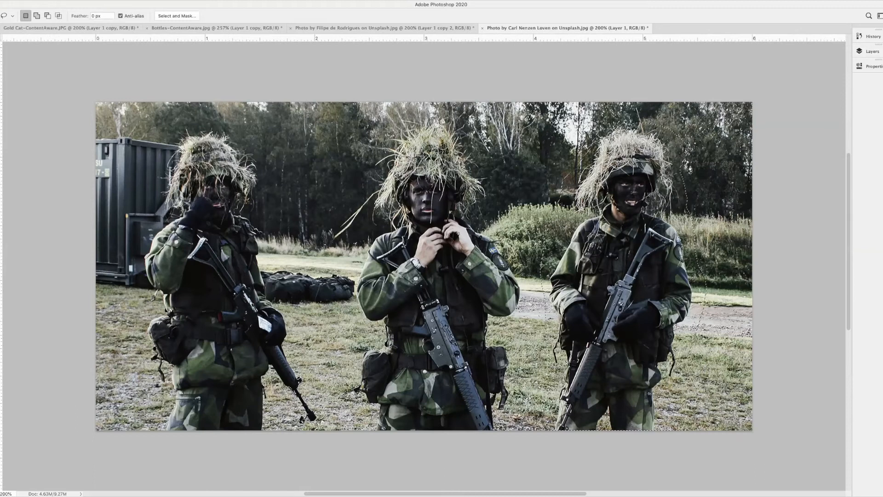
Step: Start Content-Aware Fill on the selected soldier with the Auto sampling area, and enlarge the preview of the filled region to about 148%
{"action": "left_click", "coordinate": [55, 1]}
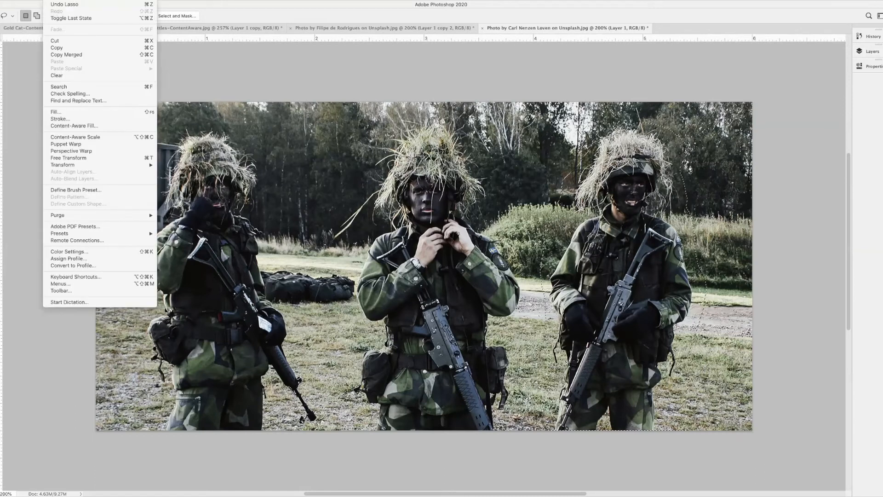
{"action": "left_click", "coordinate": [113, 126]}
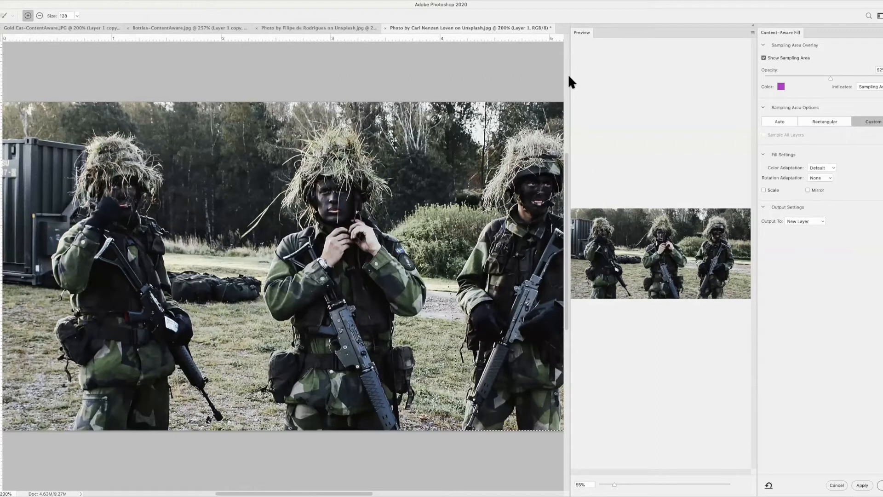
{"action": "left_click_drag", "start_coordinate": [569, 78], "coordinate": [415, 105]}
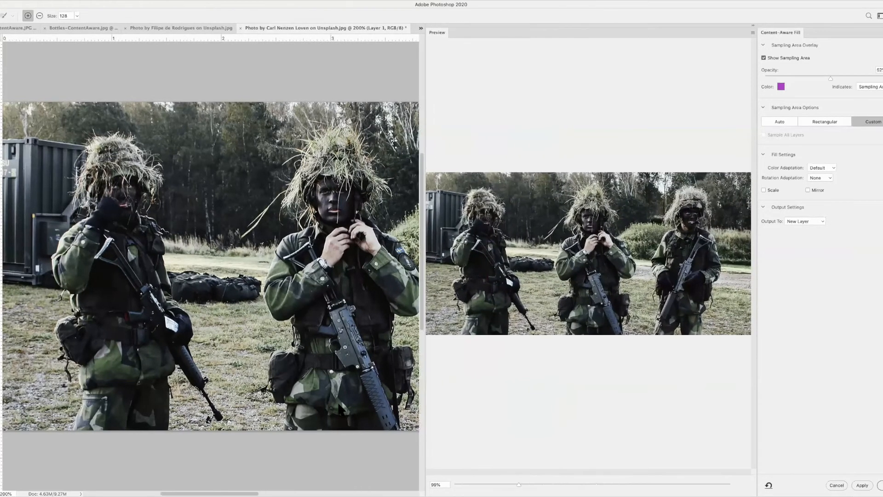
{"action": "scroll", "coordinate": [341, 314], "scroll_direction": "right", "scroll_amount": 10}
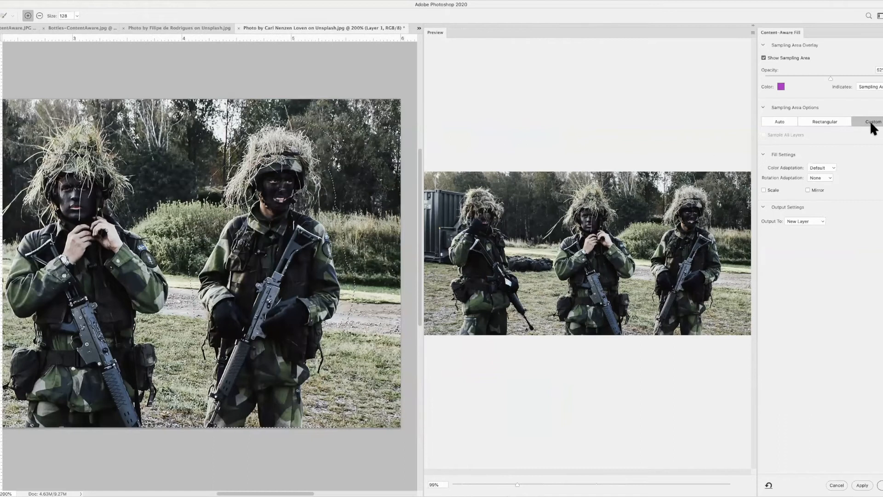
{"action": "left_click", "coordinate": [777, 121]}
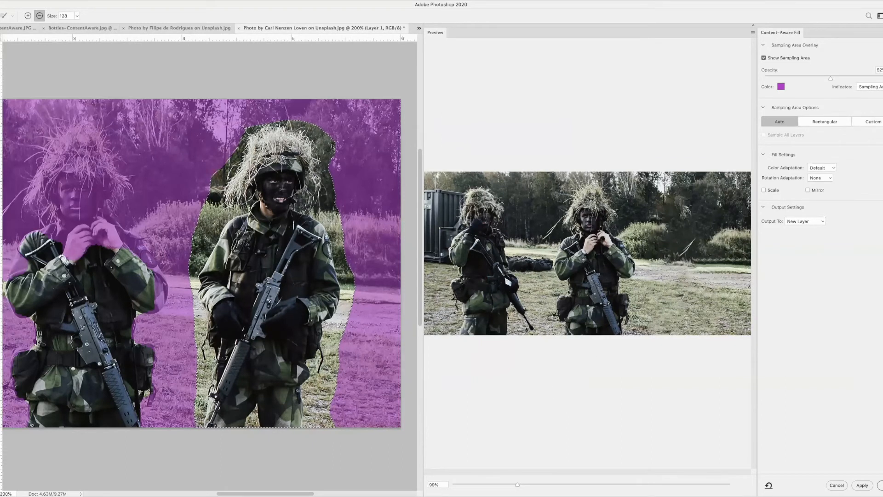
{"action": "left_click_drag", "start_coordinate": [517, 485], "coordinate": [552, 473]}
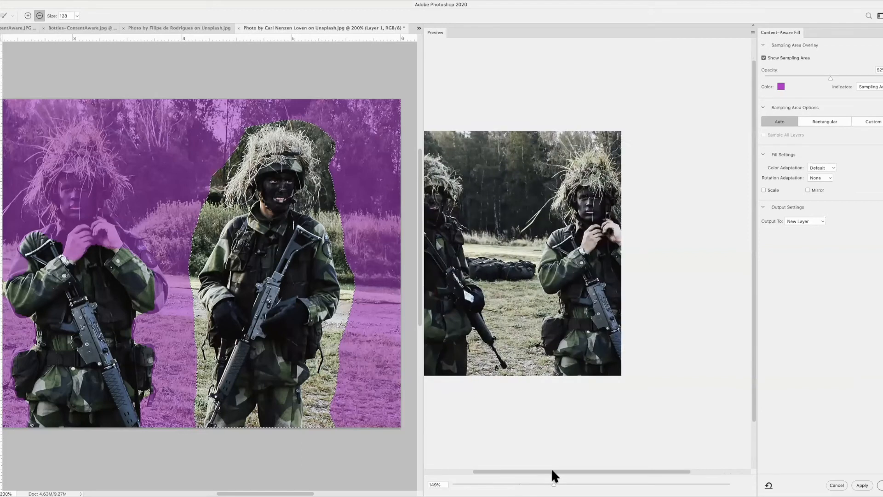
{"action": "left_click_drag", "start_coordinate": [729, 251], "coordinate": [621, 253]}
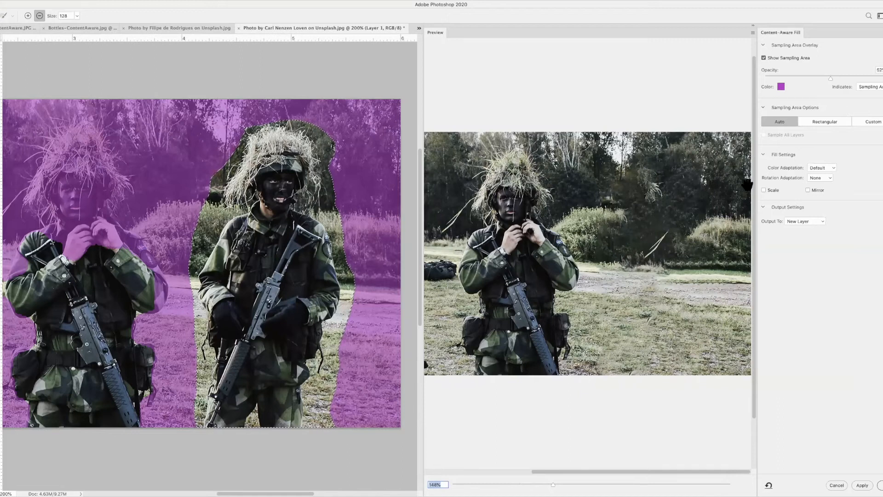
Step: Try High and Very High color adaptation for the fill, and restore it to Default
{"action": "left_click", "coordinate": [833, 167]}
{"action": "left_click", "coordinate": [835, 173]}
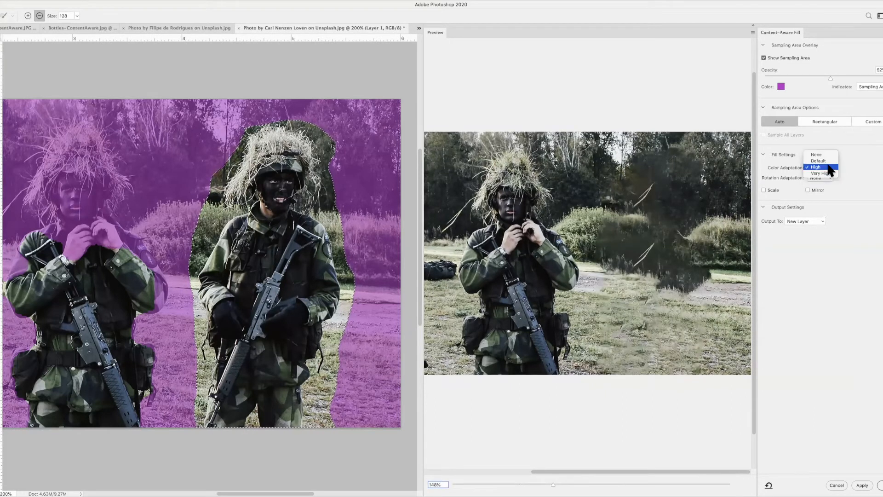
{"action": "left_click", "coordinate": [830, 173]}
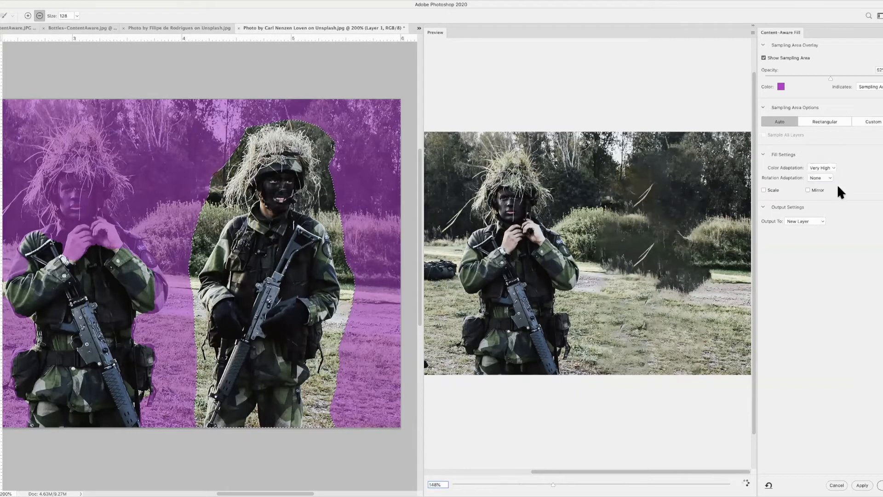
{"action": "left_click", "coordinate": [830, 166]}
{"action": "left_click", "coordinate": [829, 155]}
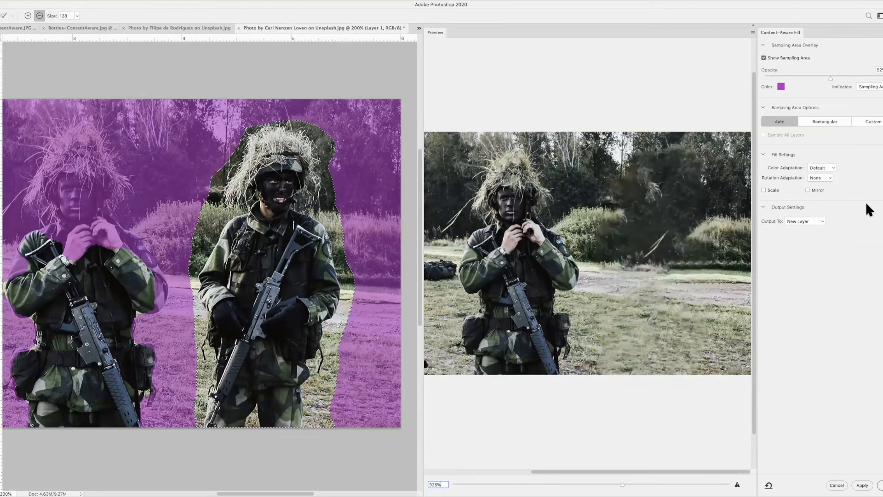
Step: Test the Scale and Mirror fill options in turn, leave both off, and apply the fill to a new layer
{"action": "left_click", "coordinate": [764, 189]}
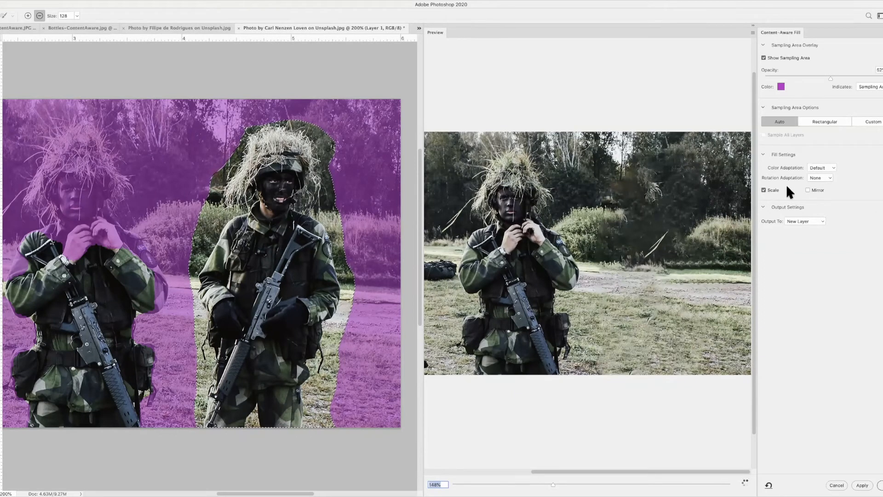
{"action": "left_click", "coordinate": [764, 190]}
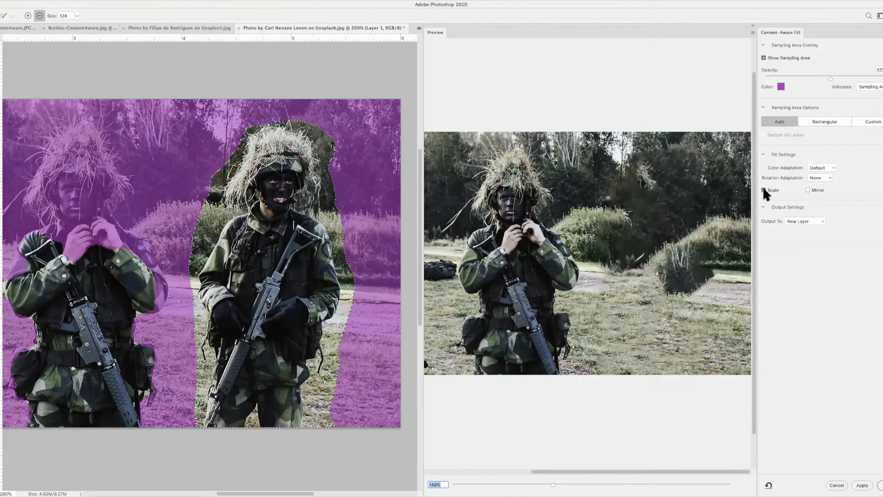
{"action": "left_click", "coordinate": [808, 189]}
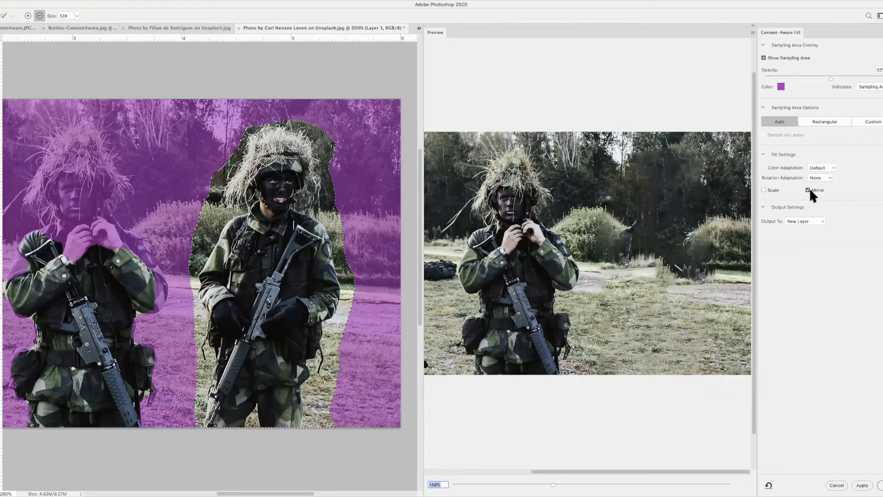
{"action": "left_click", "coordinate": [808, 190]}
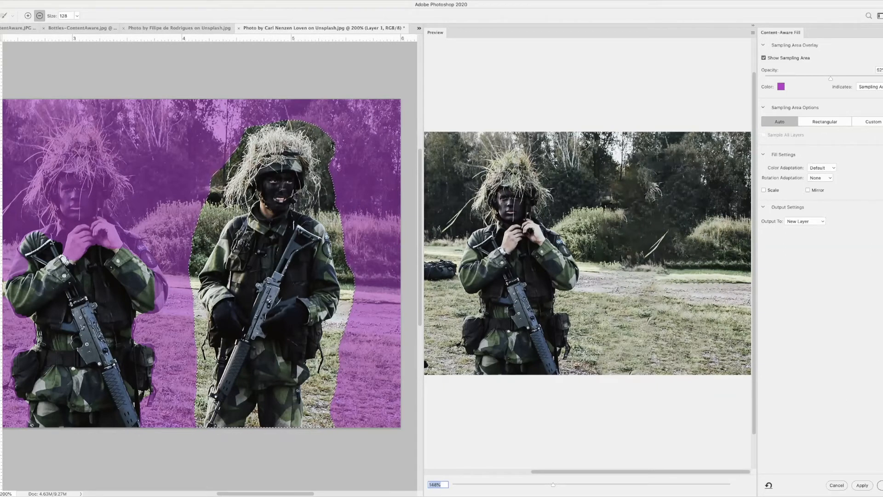
{"action": "key", "text": "Return"}
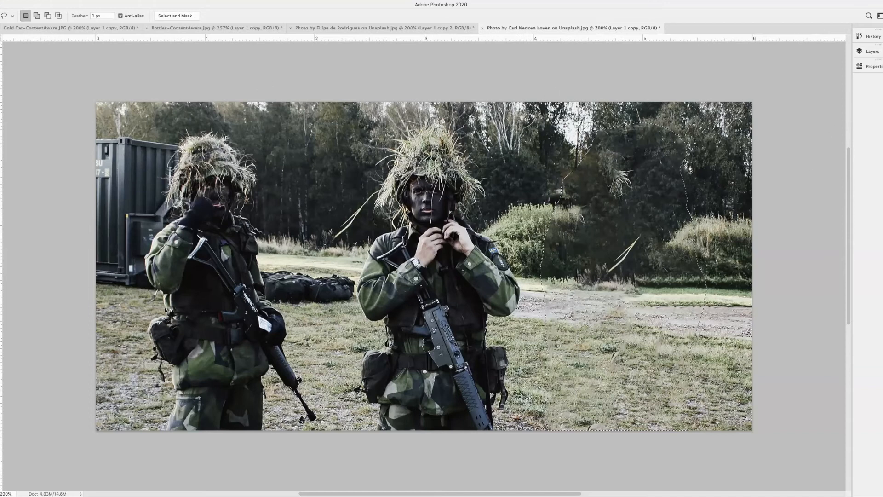
Step: Close all open documents without saving their changes
{"action": "left_click", "coordinate": [36, 1]}
{"action": "left_click", "coordinate": [67, 50]}
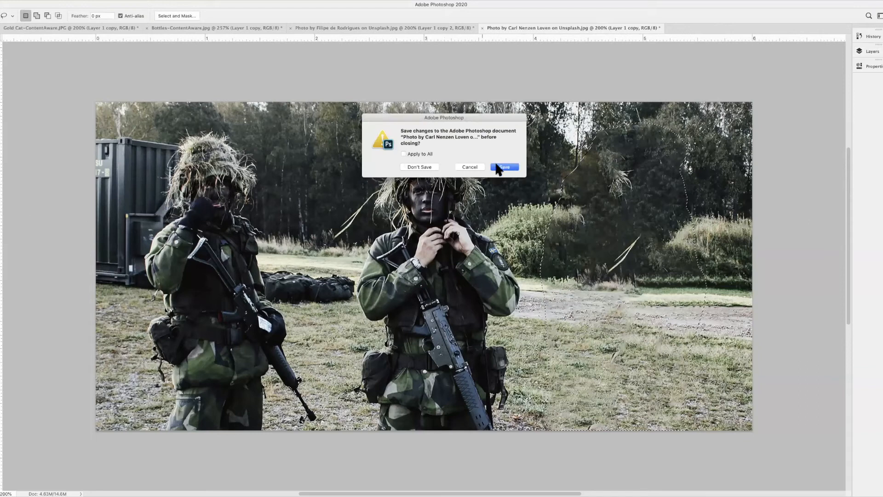
{"action": "left_click", "coordinate": [420, 166]}
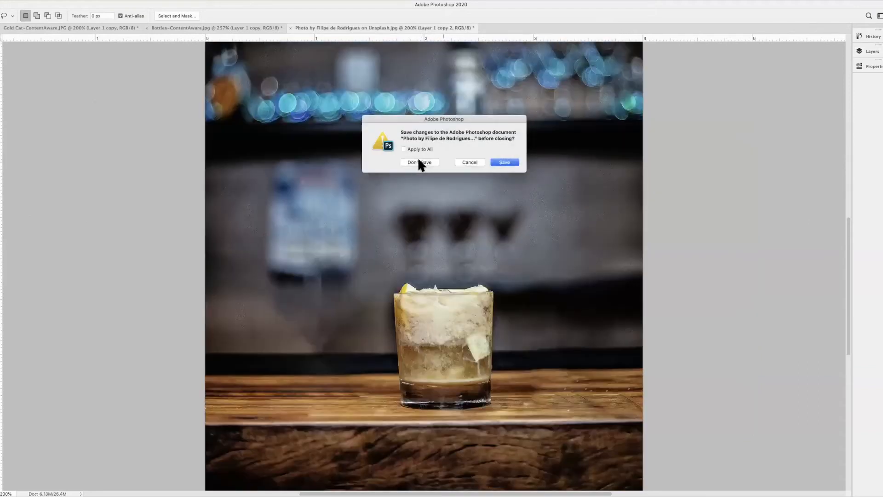
{"action": "left_click", "coordinate": [419, 165]}
{"action": "left_click", "coordinate": [421, 162]}
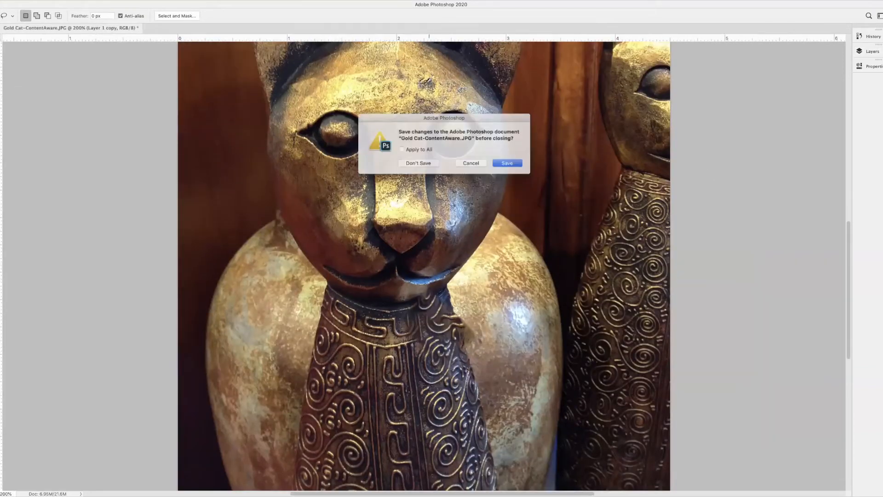
{"action": "left_click", "coordinate": [424, 161]}
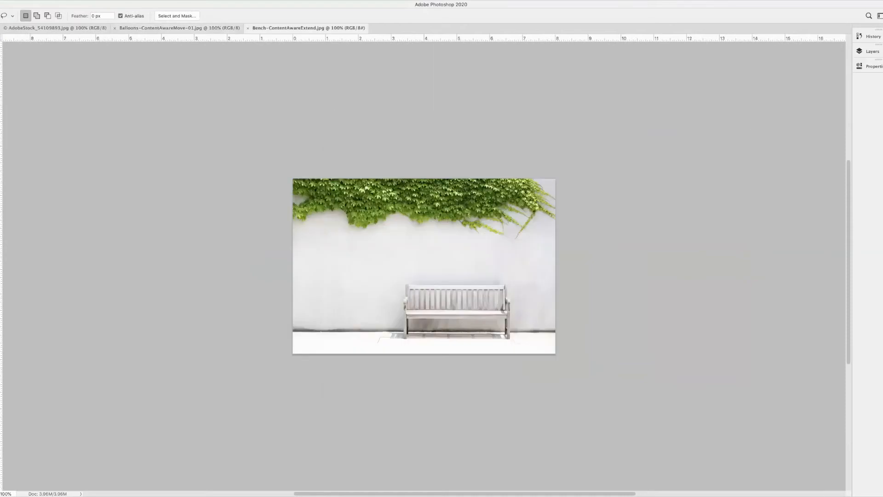
Step: In AdobeStock_54109893.jpg, duplicate the Background layer and hide the original, viewing the photo at 200%
{"action": "left_click", "coordinate": [62, 28]}
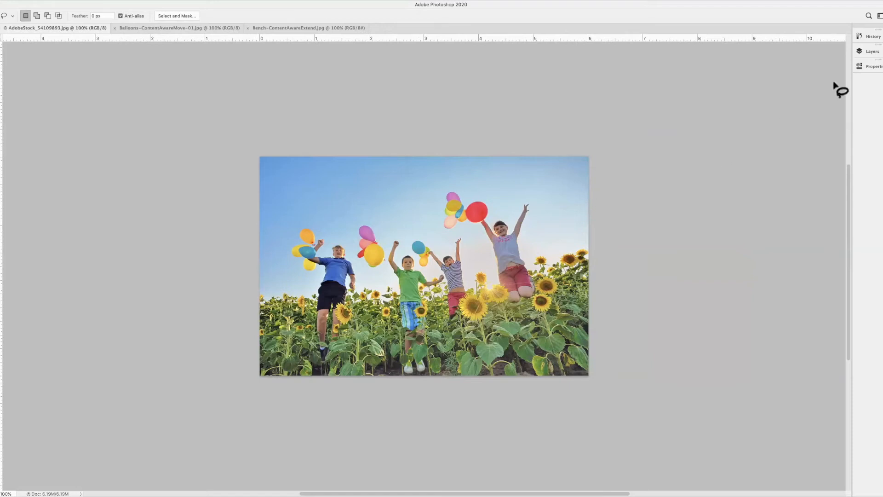
{"action": "left_click", "coordinate": [873, 51]}
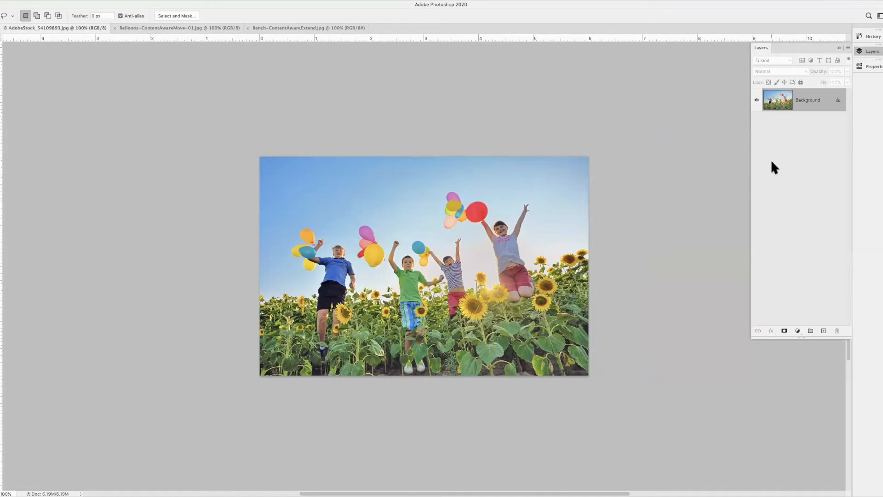
{"action": "key", "text": "super+j"}
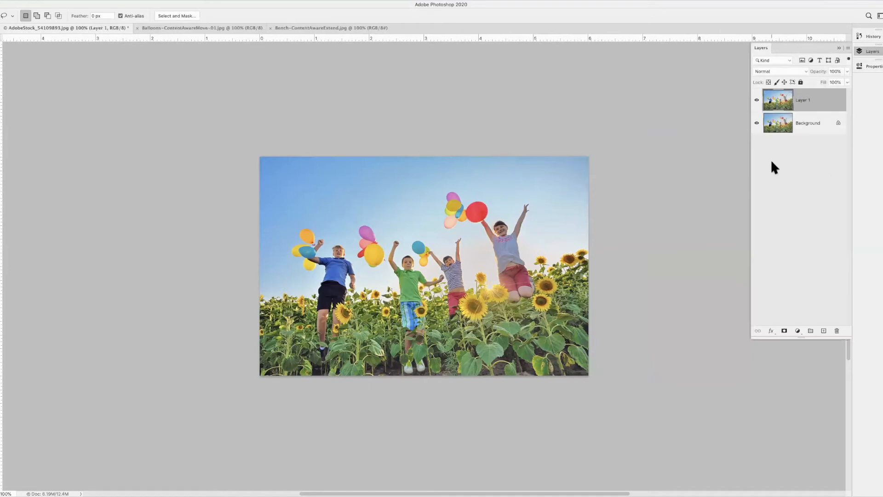
{"action": "left_click", "coordinate": [756, 123]}
{"action": "key", "text": "super+equal"}
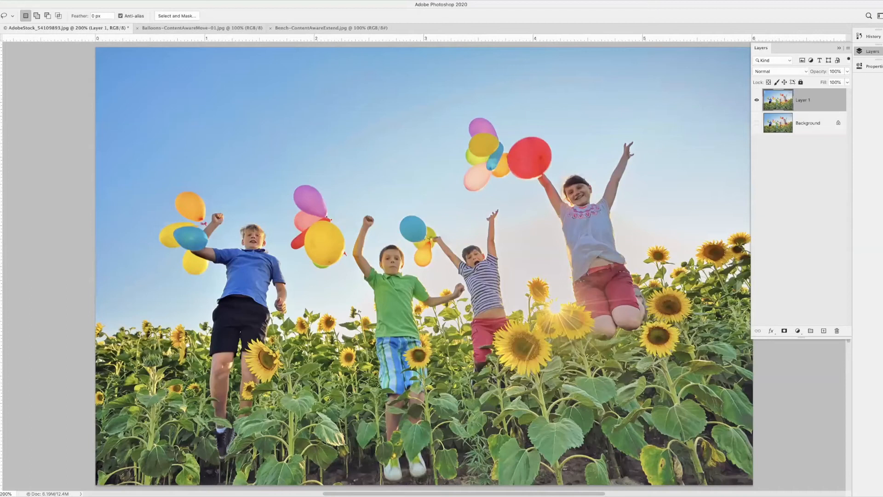
{"action": "left_click", "coordinate": [838, 47]}
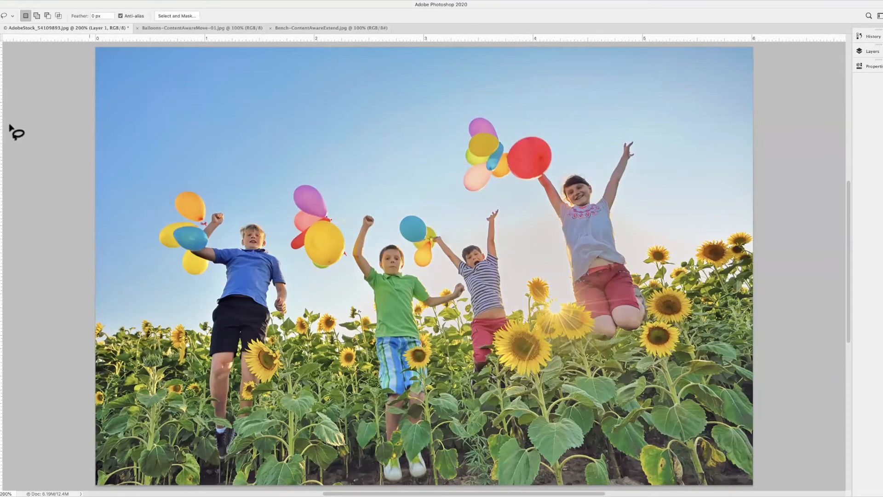
Step: Straighten the children's photo along the sunflower field's horizon with a content-aware crop, apply it, and inspect the filled ground up close
{"action": "left_click", "coordinate": [0, 82]}
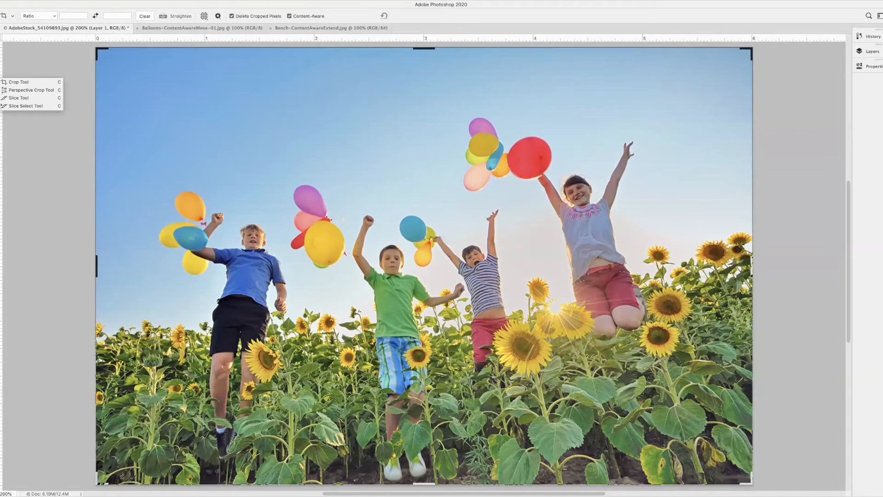
{"action": "left_click", "coordinate": [289, 16]}
{"action": "left_click", "coordinate": [164, 16]}
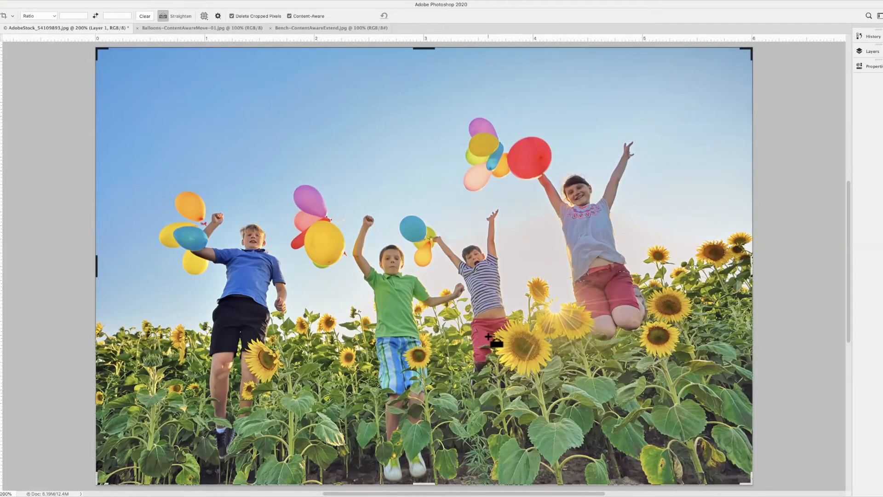
{"action": "mouse_move", "coordinate": [474, 345]}
{"action": "left_mouse_down"}
{"action": "mouse_move", "coordinate": [648, 280]}
{"action": "mouse_move", "coordinate": [738, 261]}
{"action": "left_mouse_up"}
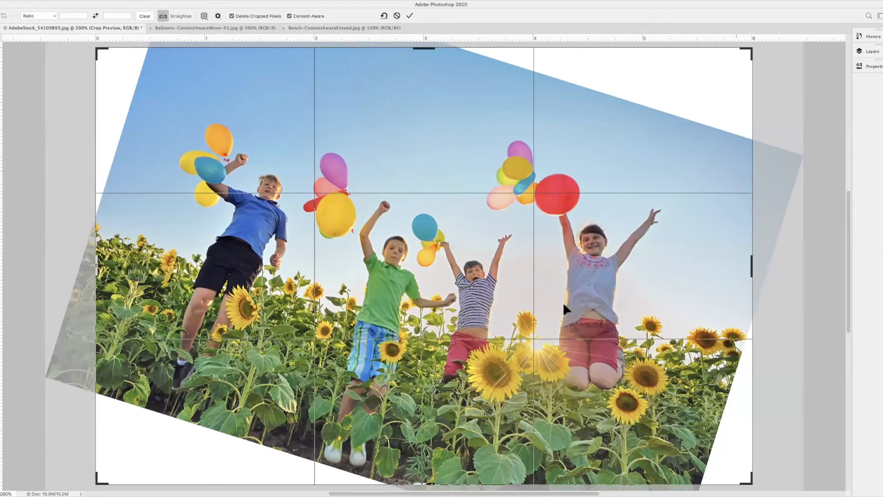
{"action": "key", "text": "Return"}
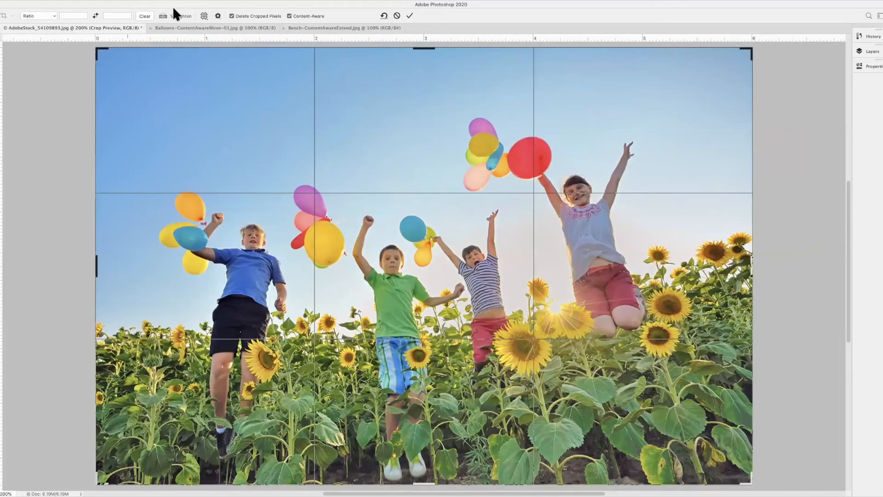
{"action": "left_click", "coordinate": [162, 15]}
{"action": "left_click_drag", "start_coordinate": [458, 332], "coordinate": [743, 274]}
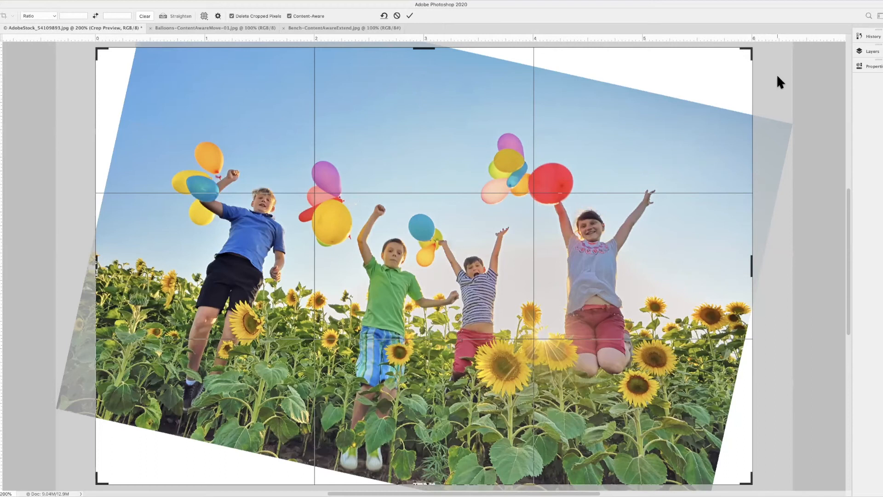
{"action": "key", "text": "Return"}
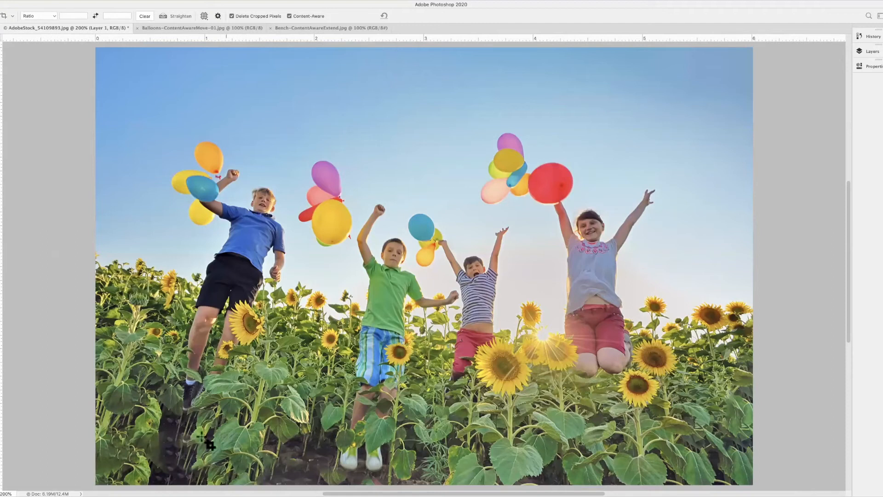
{"action": "key", "text": "ctrl"}
{"action": "left_click_drag", "start_coordinate": [172, 450], "coordinate": [276, 447]}
{"action": "left_click_drag", "start_coordinate": [177, 379], "coordinate": [259, 182]}
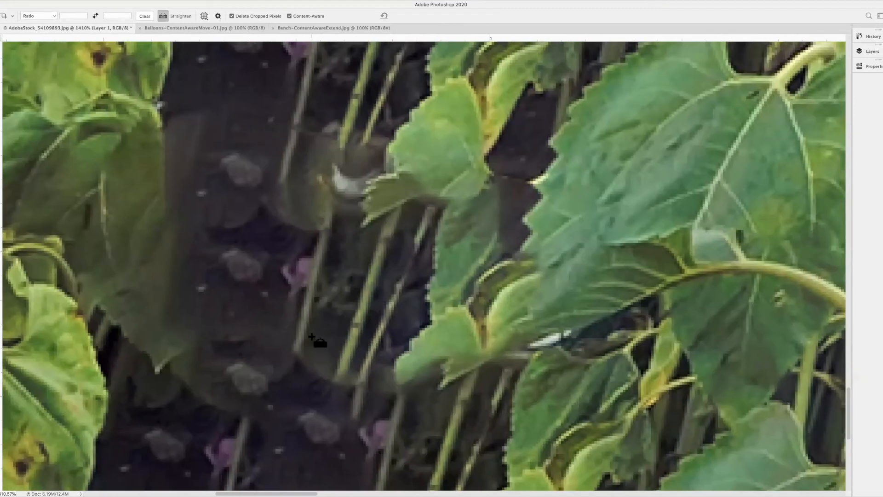
{"action": "key", "text": "super+0"}
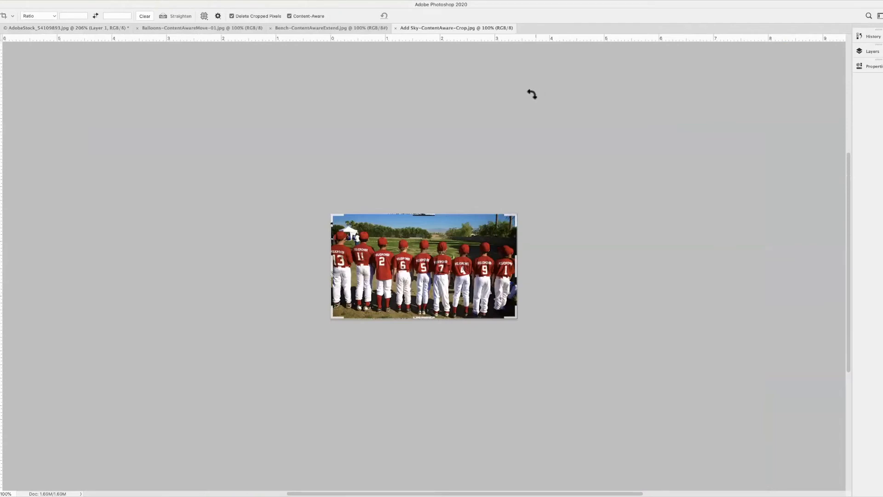
Step: In Add Sky-ContentAware-Crop.jpg, patch out the left palm trunk using the sky and trees to its left, with Structure 1 and Color 0
{"action": "key", "text": "super+minus"}
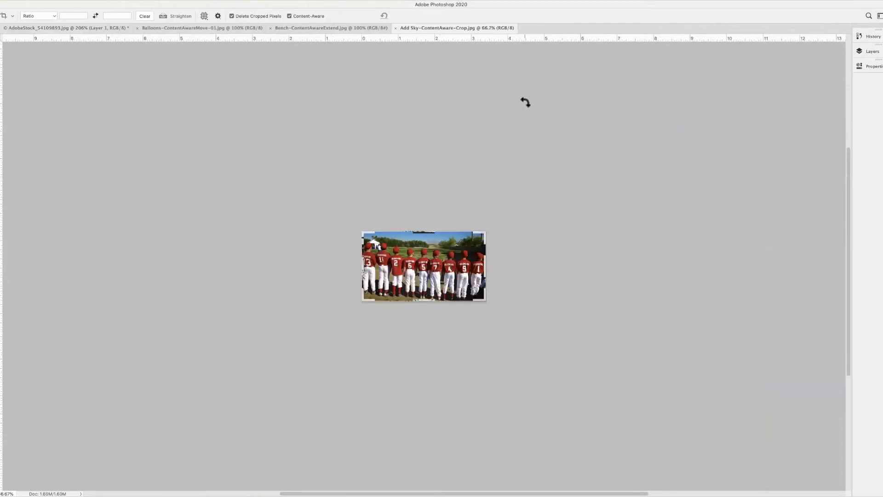
{"action": "key", "text": "super+0"}
{"action": "key", "text": "super+minus"}
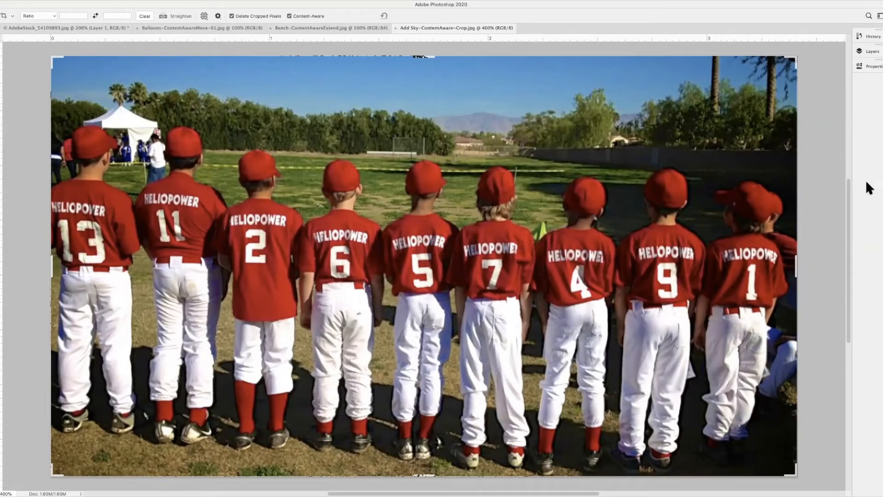
{"action": "left_click_drag", "start_coordinate": [847, 192], "coordinate": [847, 176]}
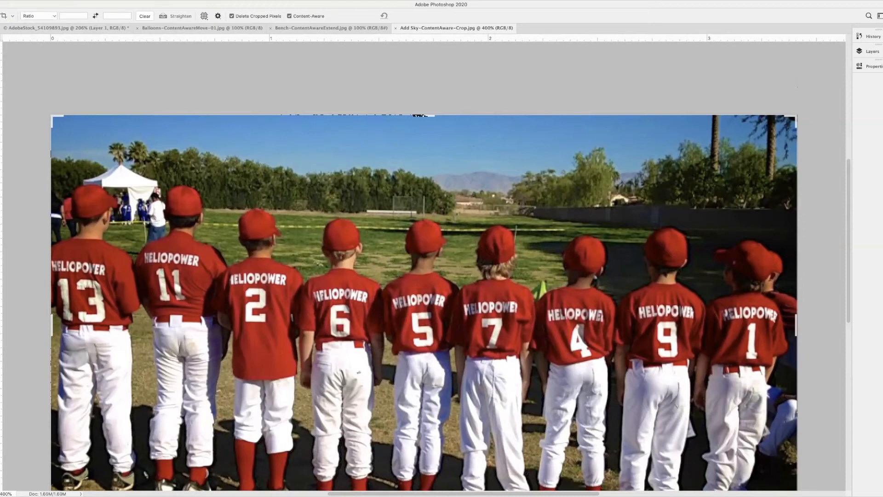
{"action": "key", "text": "j"}
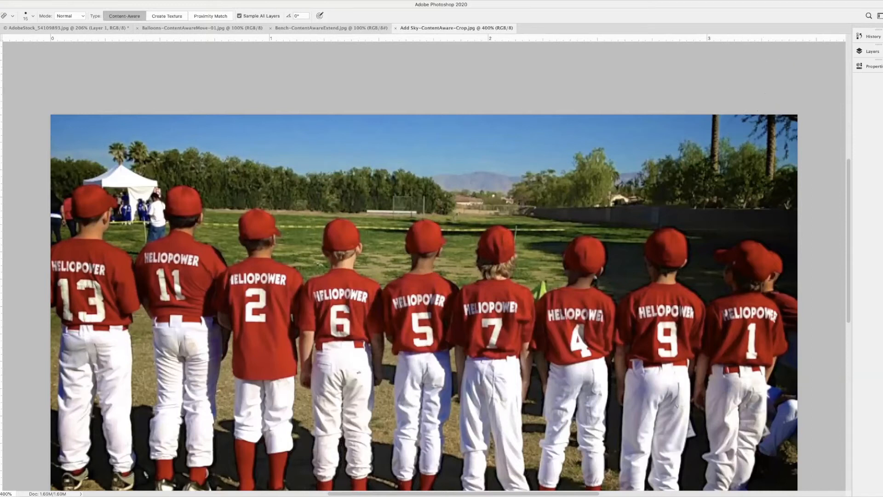
{"action": "left_click", "coordinate": [0, 114]}
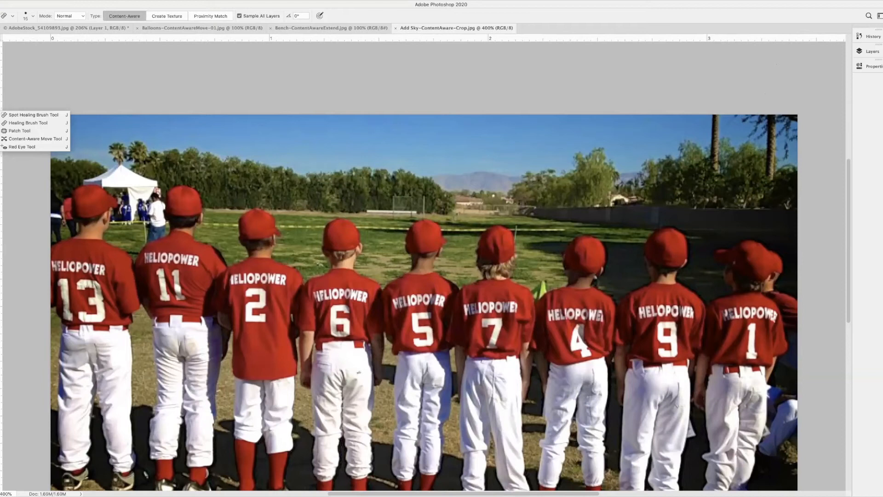
{"action": "left_click", "coordinate": [52, 131]}
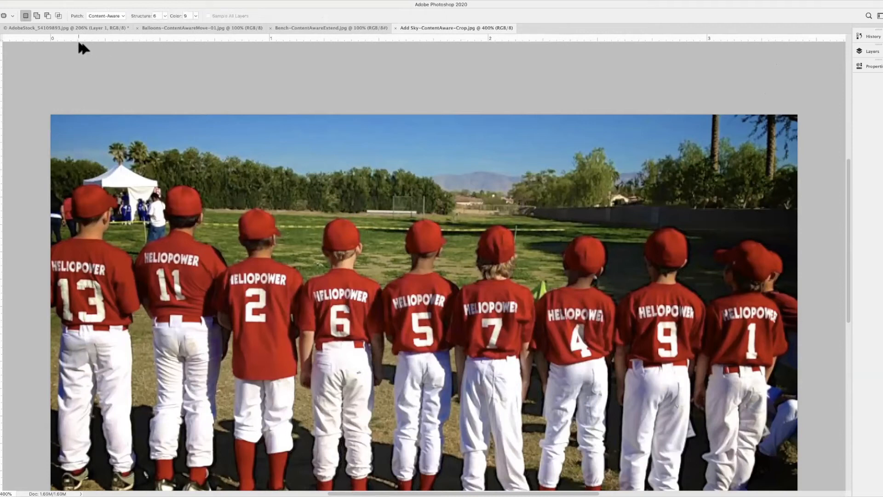
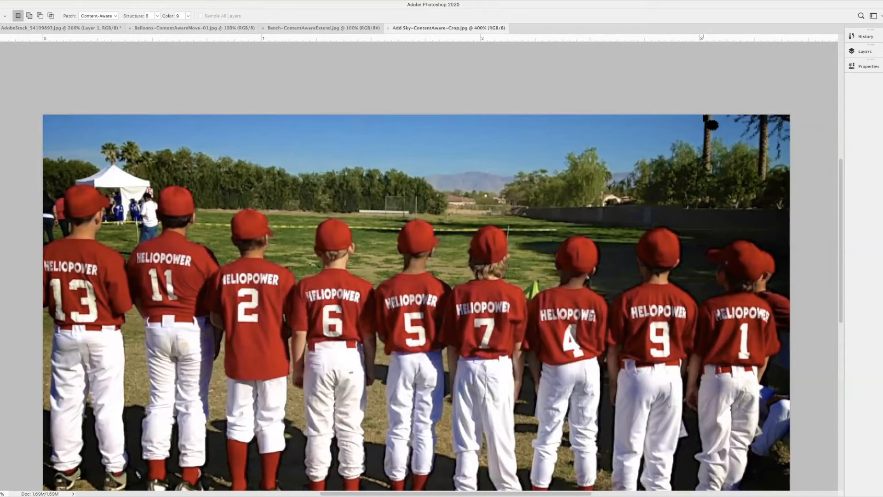
{"action": "left_click", "coordinate": [157, 15]}
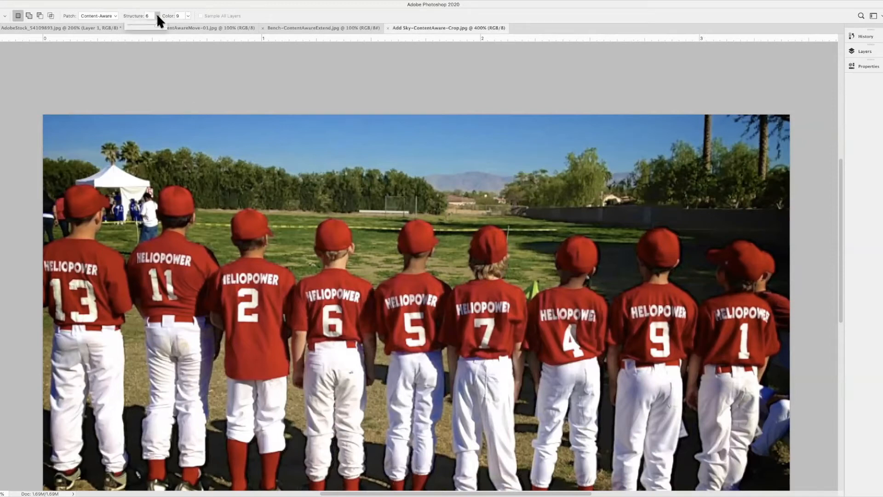
{"action": "left_click", "coordinate": [187, 14]}
{"action": "mouse_move", "coordinate": [695, 117]}
{"action": "left_mouse_down"}
{"action": "mouse_move", "coordinate": [704, 176]}
{"action": "mouse_move", "coordinate": [724, 138]}
{"action": "mouse_move", "coordinate": [726, 114]}
{"action": "mouse_move", "coordinate": [711, 108]}
{"action": "left_mouse_up"}
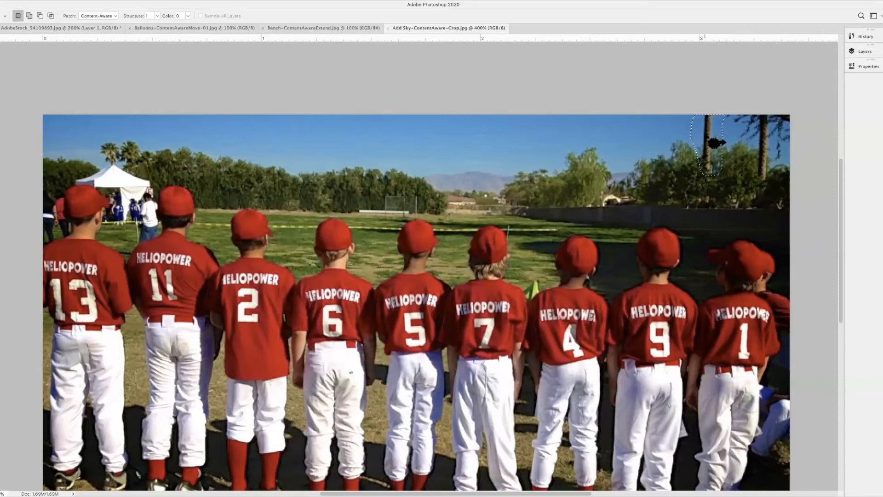
{"action": "left_click_drag", "start_coordinate": [716, 143], "coordinate": [588, 144]}
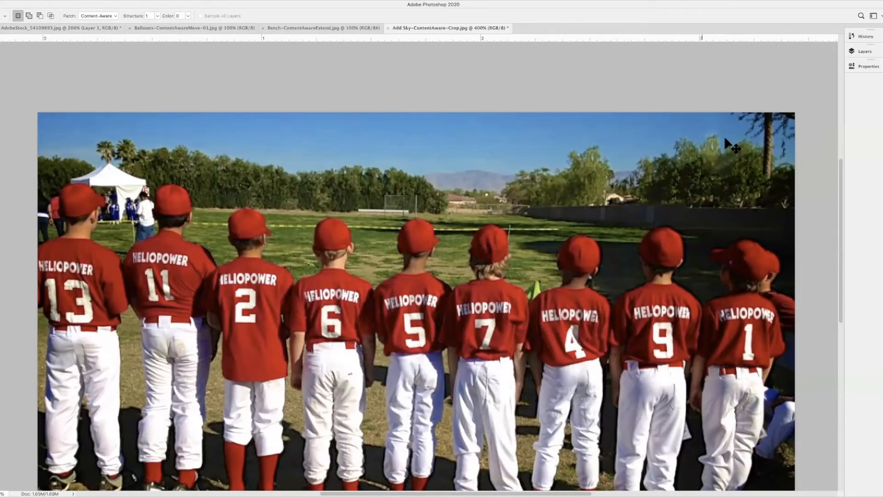
Step: Set the palm trunk patch's Structure to 3 and Color to 3
{"action": "key", "text": "super+equal"}
{"action": "key", "text": "super+d"}
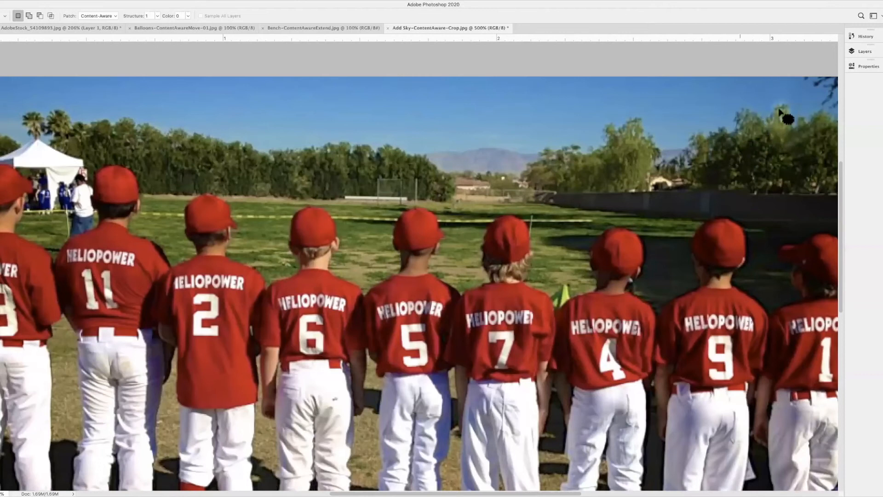
{"action": "key", "text": "super+equal"}
{"action": "scroll", "coordinate": [369, 244], "scroll_direction": "right", "scroll_amount": 10}
{"action": "scroll", "coordinate": [369, 244], "scroll_direction": "up", "scroll_amount": 3}
{"action": "scroll", "coordinate": [440, 262], "scroll_direction": "left", "scroll_amount": 2}
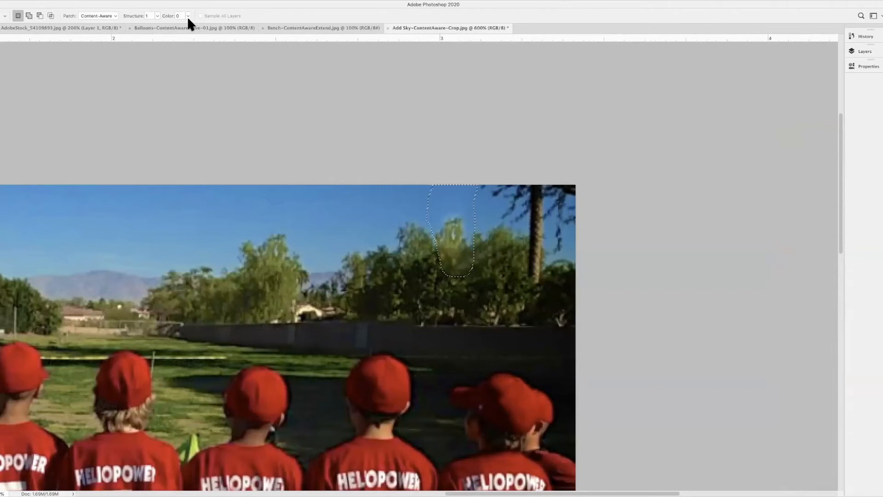
{"action": "left_click", "coordinate": [146, 16]}
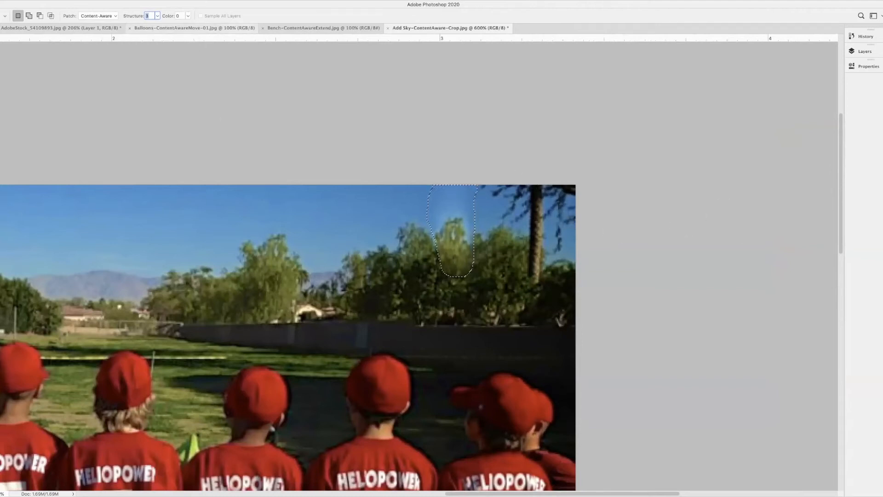
{"action": "left_click", "coordinate": [179, 16]}
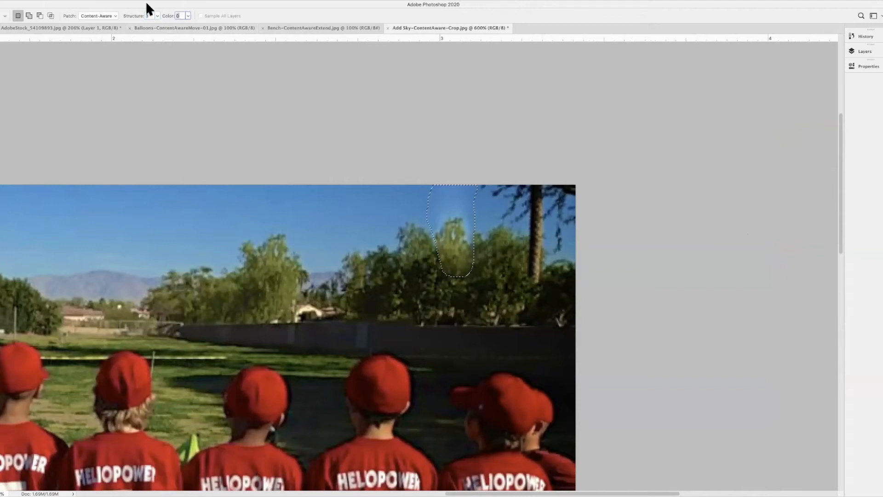
{"action": "type", "text": "3"}
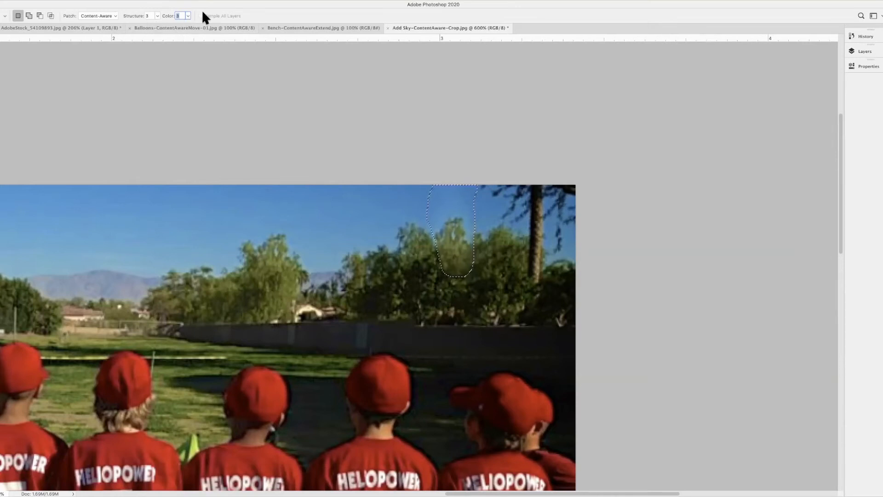
Step: Patch out the remaining palm in the photo's upper-right corner using the sky and trees to its left, with Structure 3 and Color 7
{"action": "key", "text": "super+d"}
{"action": "mouse_move", "coordinate": [475, 184]}
{"action": "left_mouse_down"}
{"action": "mouse_move", "coordinate": [523, 234]}
{"action": "mouse_move", "coordinate": [525, 263]}
{"action": "mouse_move", "coordinate": [553, 289]}
{"action": "mouse_move", "coordinate": [583, 250]}
{"action": "mouse_move", "coordinate": [578, 162]}
{"action": "mouse_move", "coordinate": [593, 137]}
{"action": "left_mouse_up"}
{"action": "left_click_drag", "start_coordinate": [557, 222], "coordinate": [263, 241]}
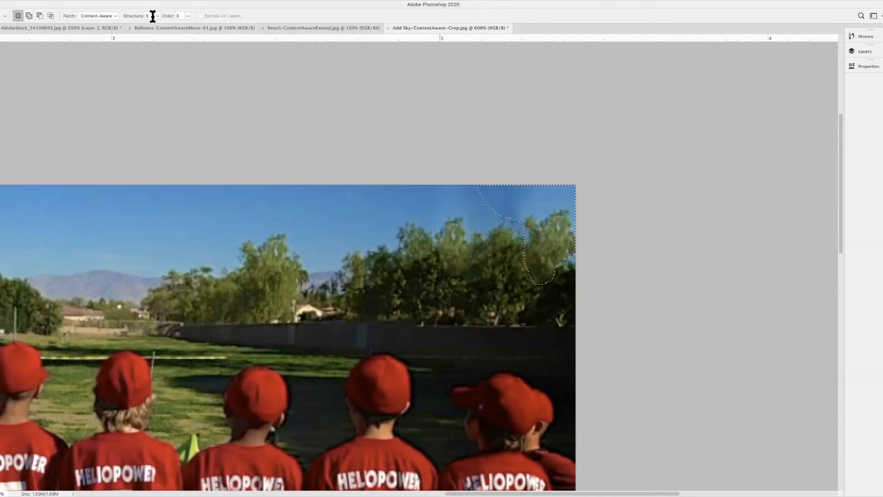
{"action": "left_click", "coordinate": [182, 16]}
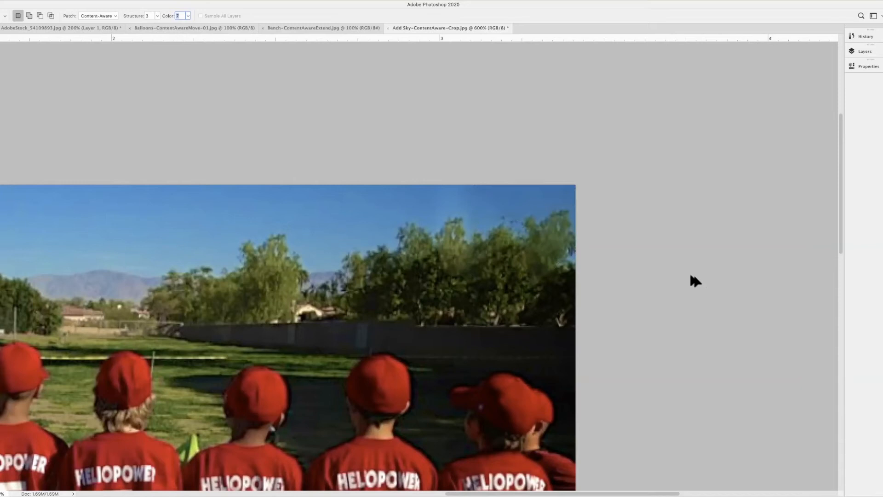
{"action": "key", "text": "ctrl+0"}
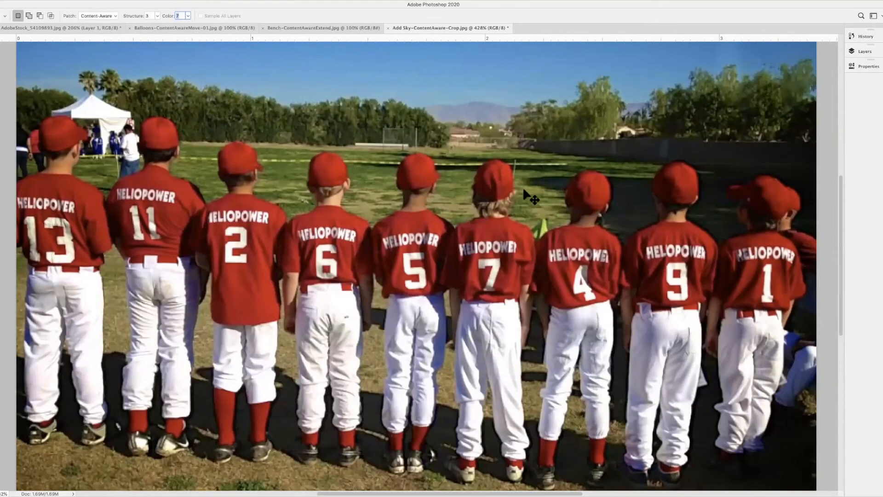
{"action": "key", "text": "ctrl+minus"}
{"action": "key", "text": "ctrl+minus"}
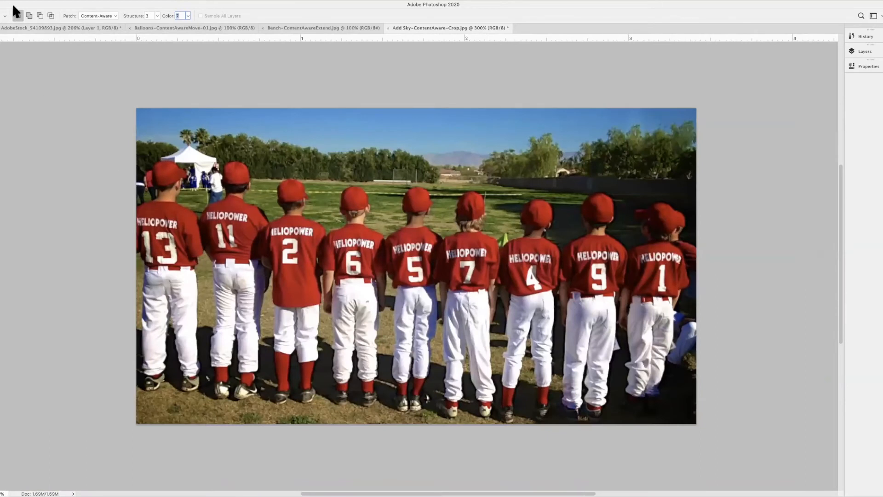
Step: Turn the display of the Tools panel off and back on
{"action": "left_click", "coordinate": [210, 0]}
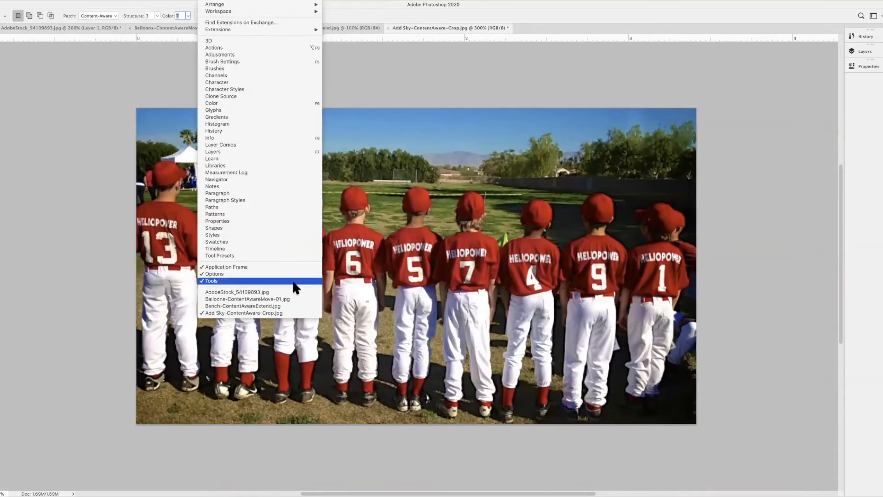
{"action": "left_click", "coordinate": [293, 280]}
{"action": "left_click", "coordinate": [211, 1]}
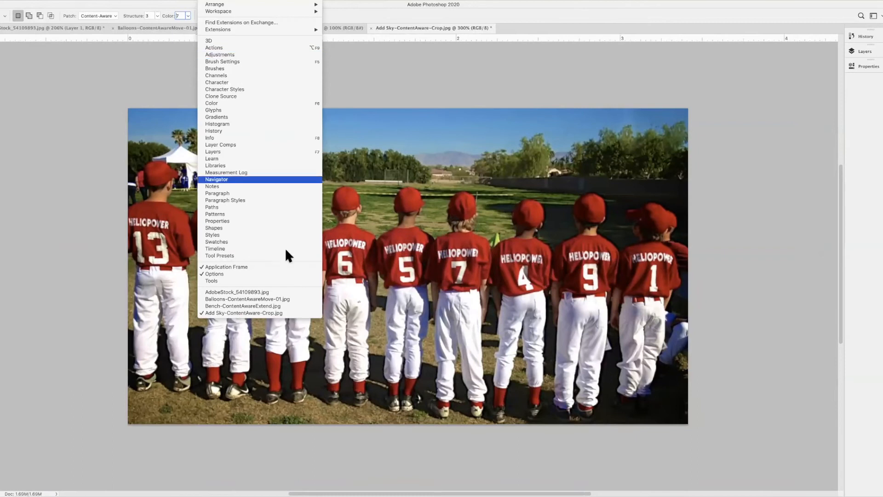
{"action": "left_click", "coordinate": [294, 281]}
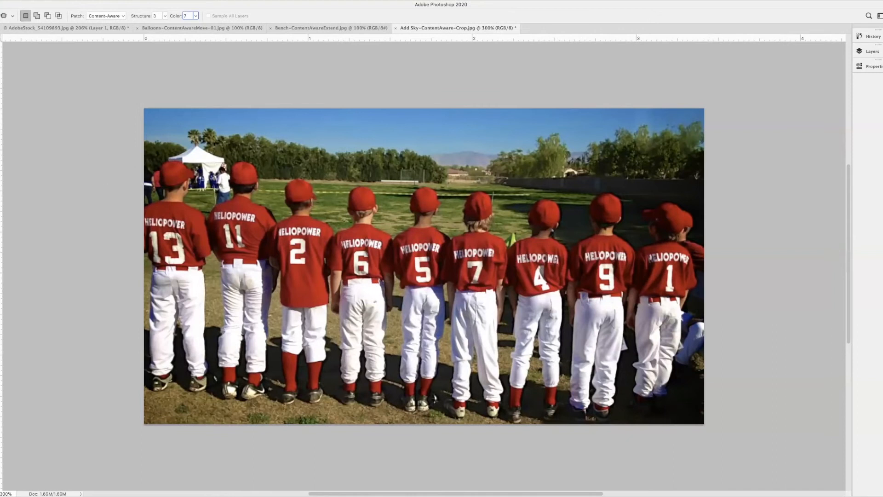
Step: Extend the baseball team photo slightly upward with a content-aware crop to add more sky, and apply it
{"action": "key", "text": "c"}
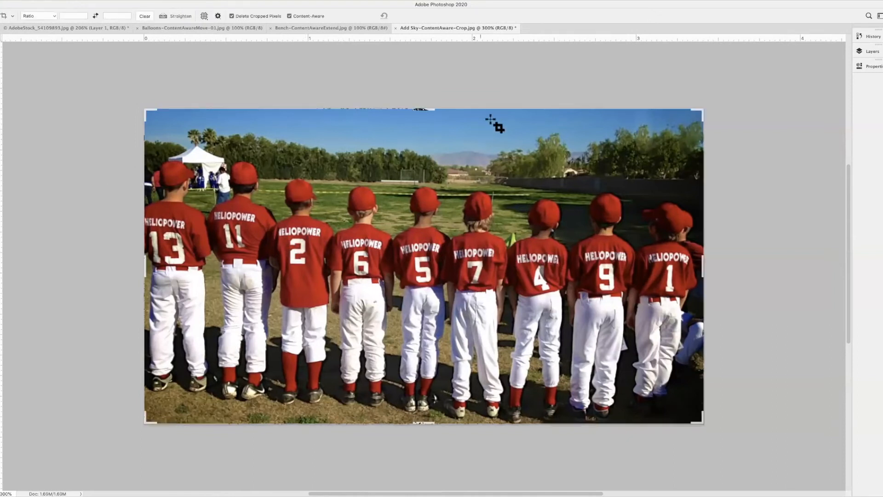
{"action": "left_click_drag", "start_coordinate": [424, 109], "coordinate": [428, 98]}
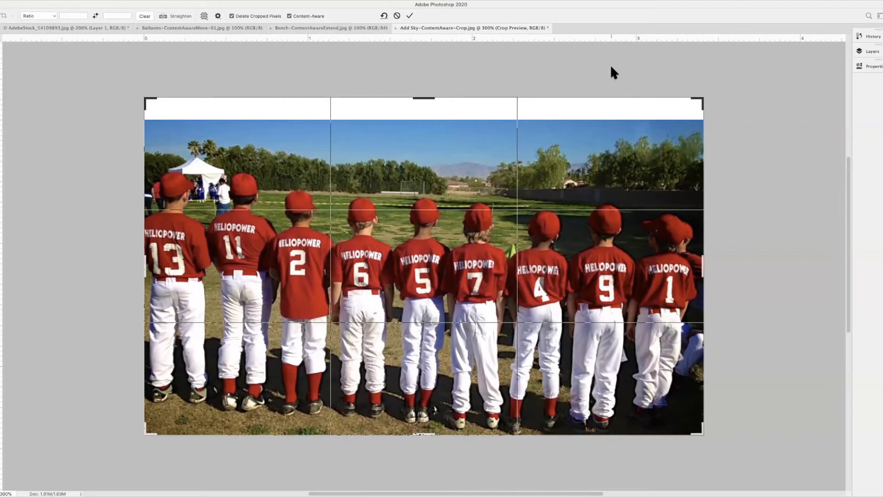
{"action": "key", "text": "Return"}
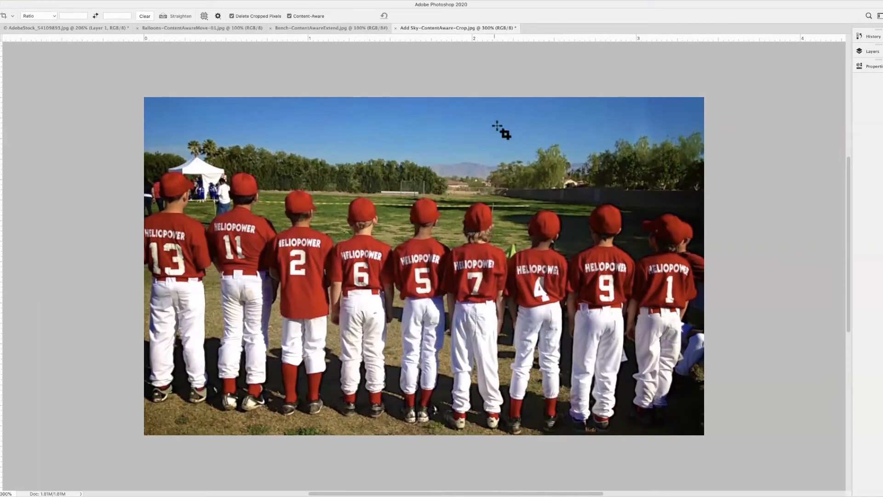
Step: Extend the baseball team photo further upward with a content-aware crop to add more sky, and apply it
{"action": "left_click", "coordinate": [440, 129]}
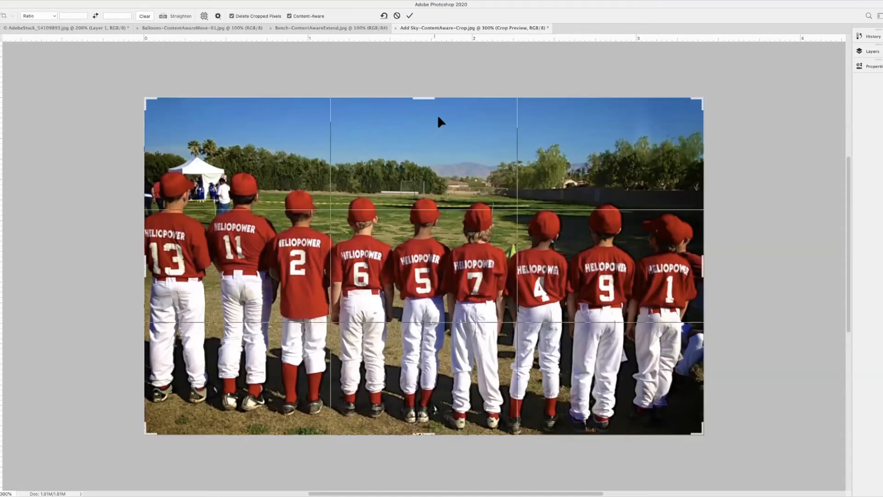
{"action": "left_click_drag", "start_coordinate": [430, 94], "coordinate": [430, 81]}
{"action": "key", "text": "super+z"}
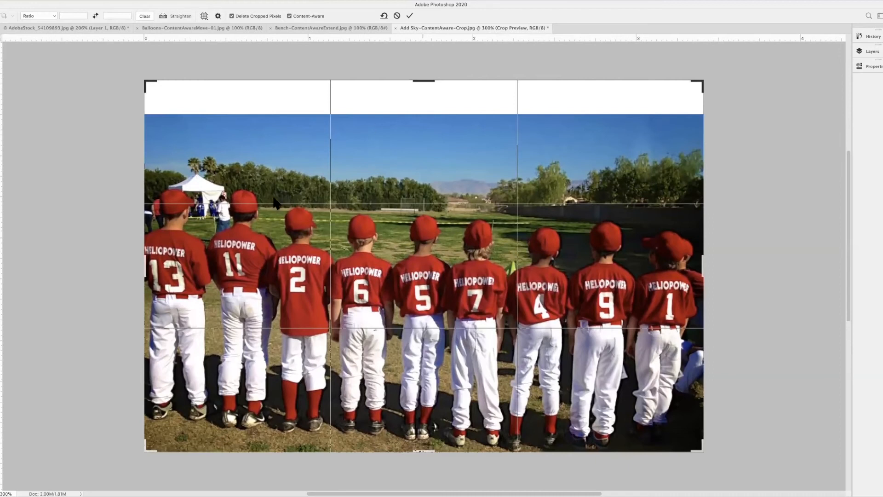
{"action": "key", "text": "Return"}
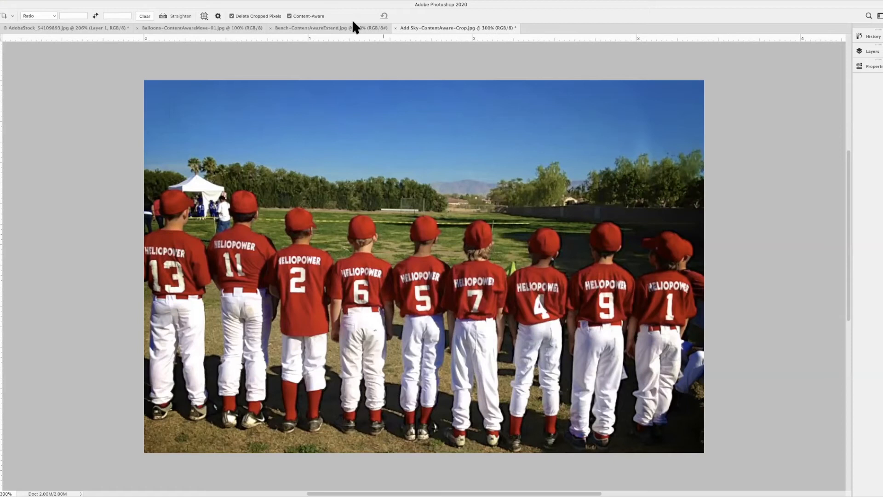
Step: Duplicate the Background layer of the Balloons-ContentAwareMove-01.jpg photo and hide the original Background layer
{"action": "left_click", "coordinate": [206, 28]}
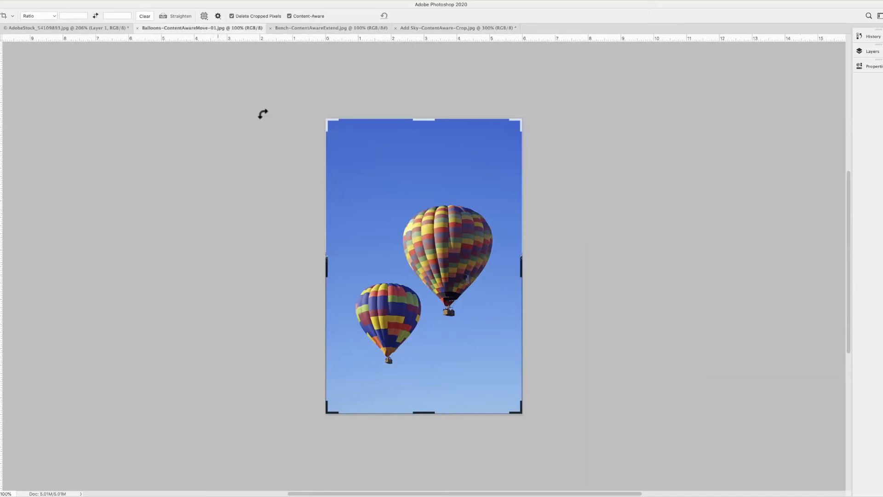
{"action": "left_click", "coordinate": [881, 54]}
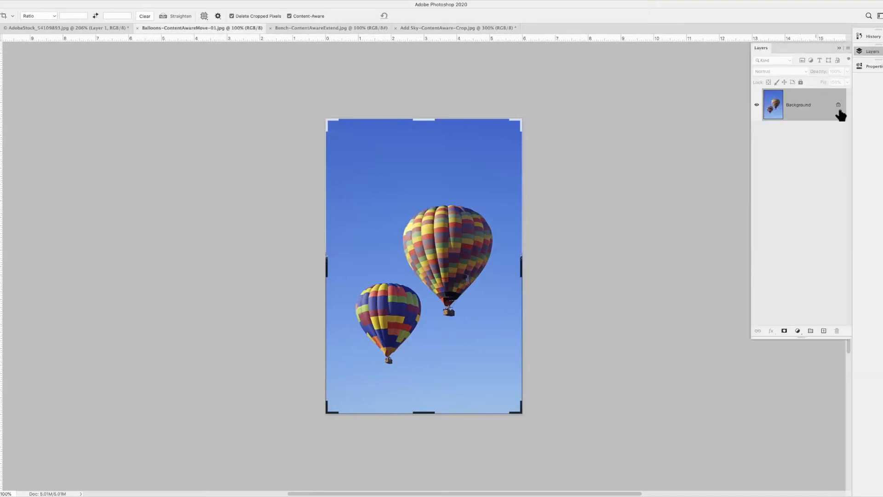
{"action": "key", "text": "v"}
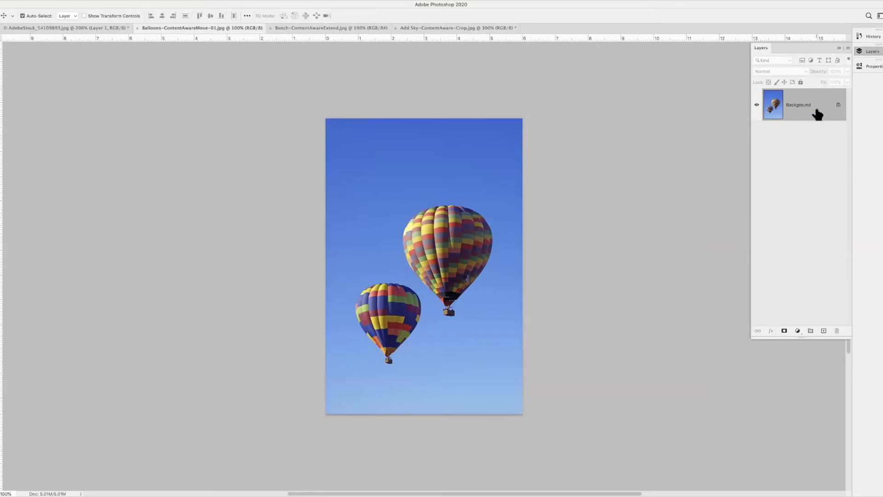
{"action": "key", "text": "ctrl+j"}
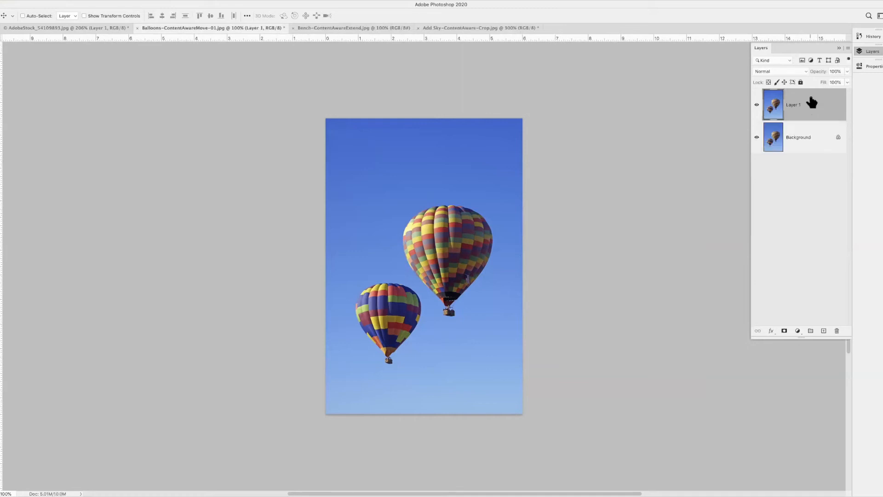
{"action": "left_click", "coordinate": [756, 137]}
Step: Outline the smaller balloon with the Content-Aware Move tool in Move mode and move it into the sky above and left of the larger balloon
{"action": "left_click", "coordinate": [0, 115]}
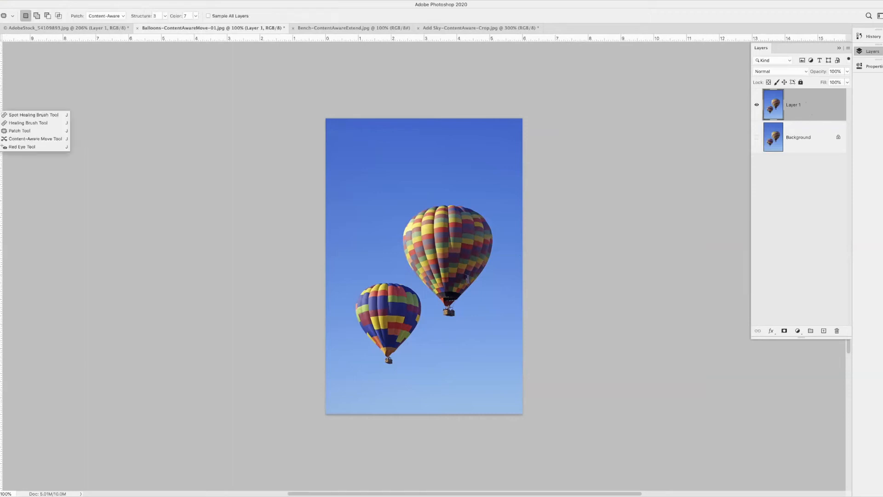
{"action": "left_click", "coordinate": [67, 138]}
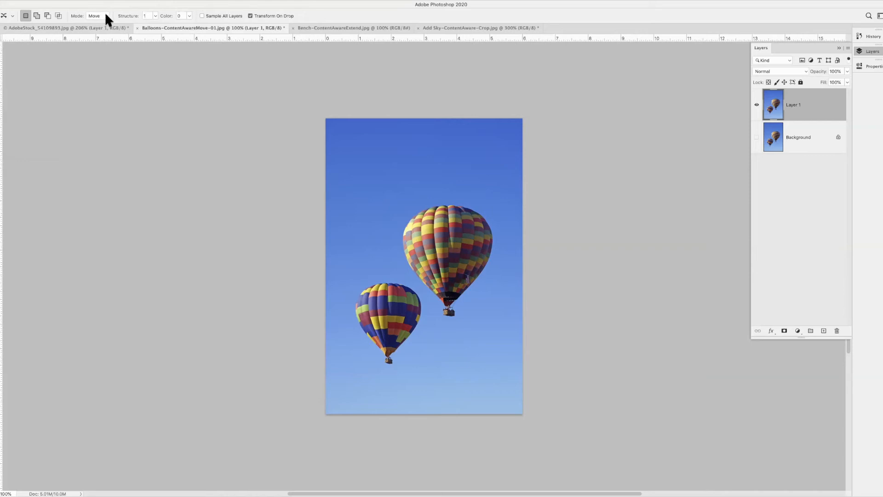
{"action": "left_click", "coordinate": [76, 1]}
{"action": "left_click", "coordinate": [97, 1]}
{"action": "mouse_move", "coordinate": [367, 278]}
{"action": "left_mouse_down"}
{"action": "mouse_move", "coordinate": [349, 316]}
{"action": "mouse_move", "coordinate": [382, 367]}
{"action": "mouse_move", "coordinate": [396, 367]}
{"action": "mouse_move", "coordinate": [427, 304]}
{"action": "mouse_move", "coordinate": [409, 279]}
{"action": "mouse_move", "coordinate": [370, 281]}
{"action": "left_mouse_up"}
{"action": "left_click_drag", "start_coordinate": [388, 316], "coordinate": [388, 180]}
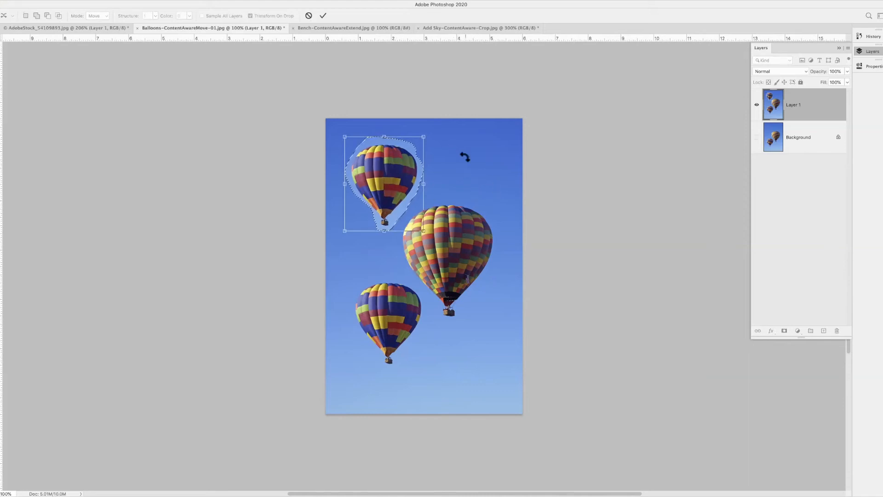
{"action": "key", "text": "Return"}
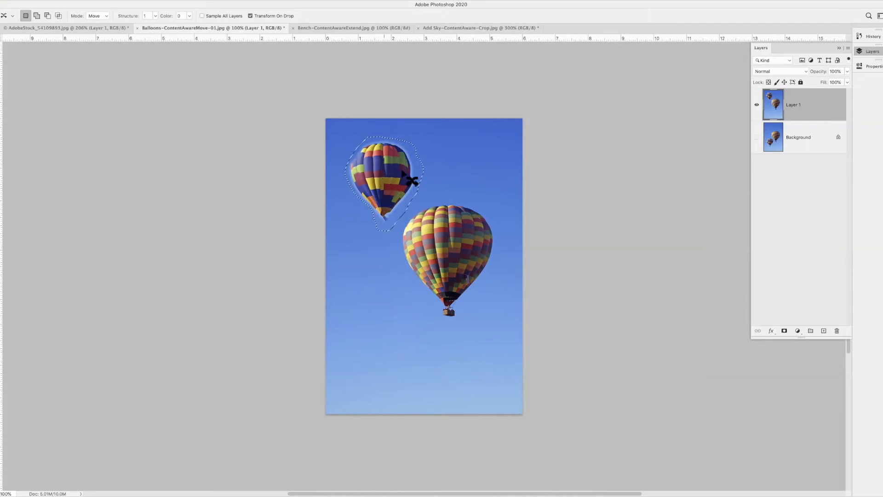
Step: Set the moved balloon's Structure to 7 and Color to 10
{"action": "key", "text": "ctrl+plus"}
{"action": "key", "text": "ctrl+plus"}
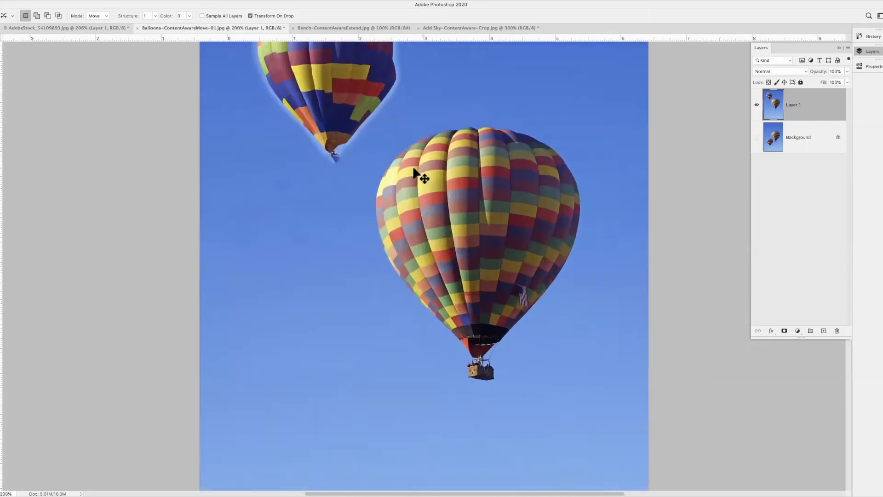
{"action": "left_click_drag", "start_coordinate": [338, 236], "coordinate": [374, 386]}
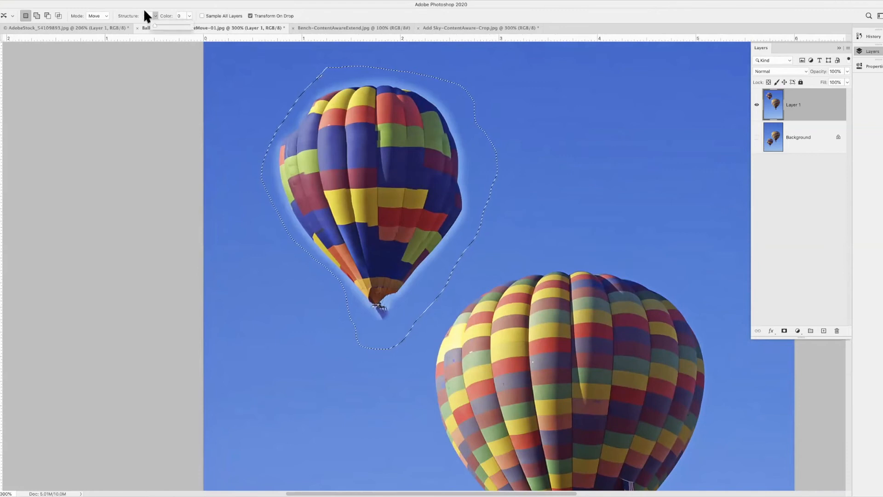
{"action": "left_click", "coordinate": [148, 14]}
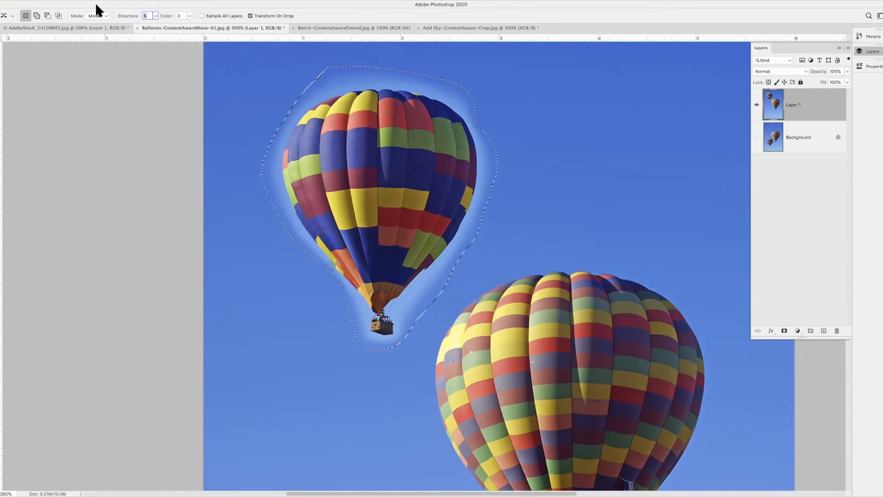
{"action": "type", "text": "7"}
{"action": "left_click", "coordinate": [181, 15]}
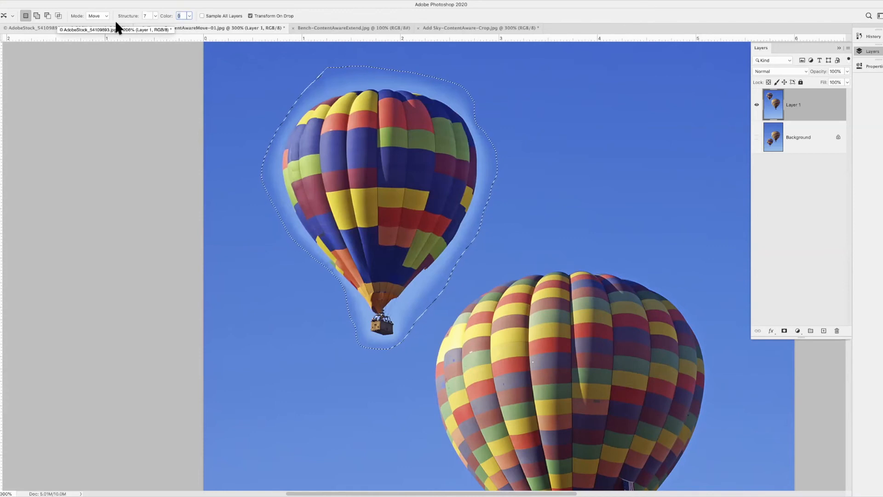
{"action": "type", "text": "5"}
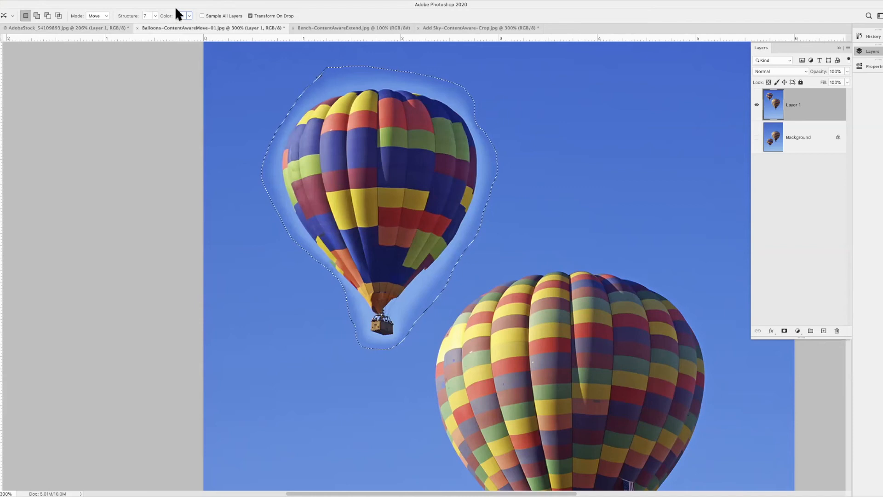
{"action": "type", "text": "7"}
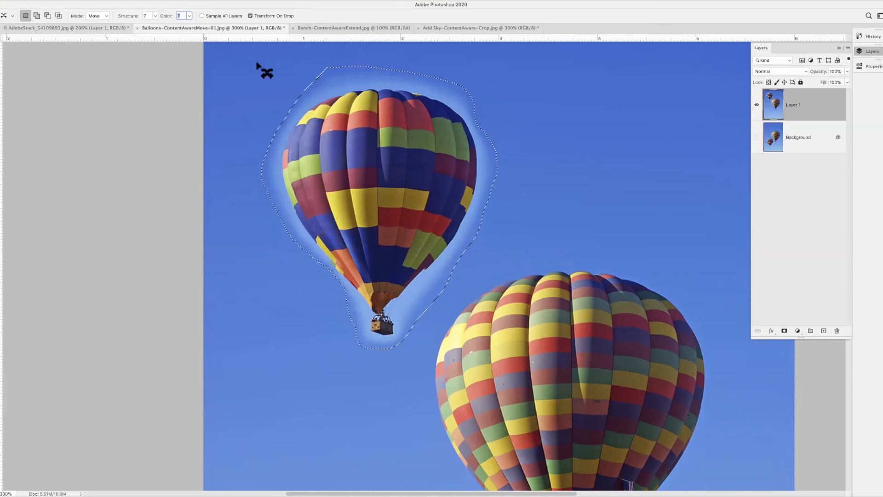
{"action": "left_click", "coordinate": [189, 16]}
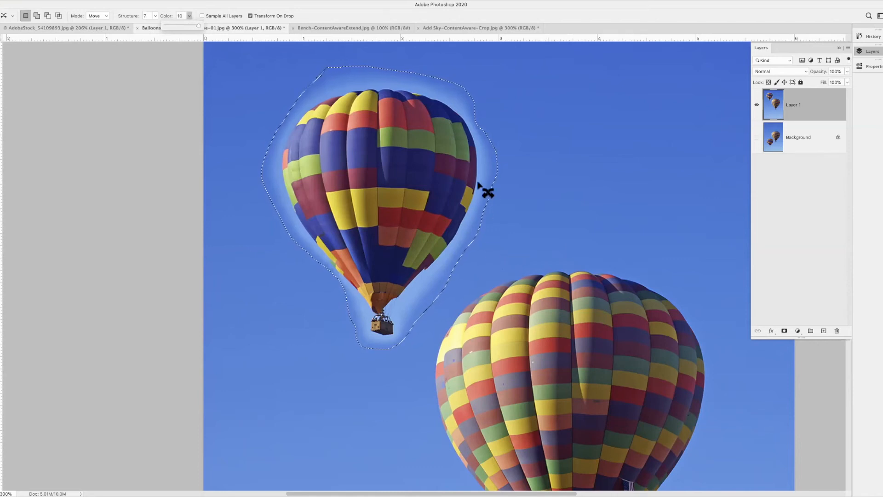
Step: Undo the balloon move, repeat it into the upper-left sky with Structure 7 and Color 10, and deselect
{"action": "key", "text": "super+minus"}
{"action": "key", "text": "super+minus"}
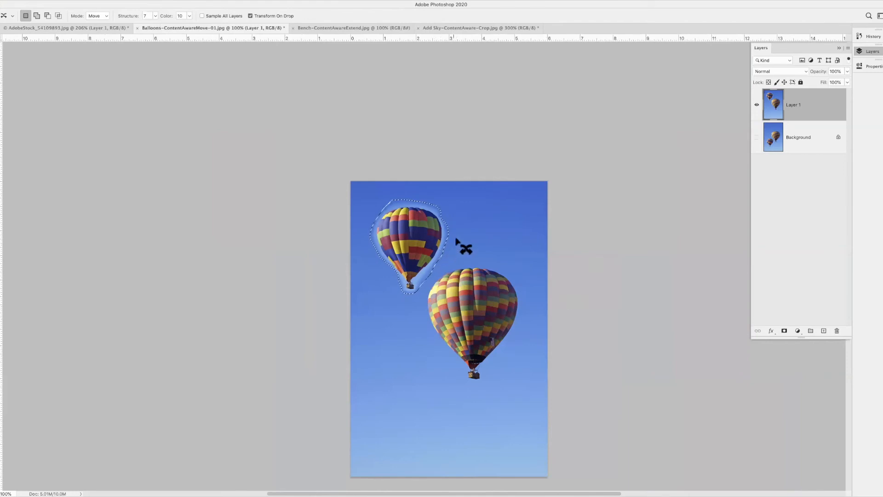
{"action": "key", "text": "super+d"}
{"action": "left_click_drag", "start_coordinate": [420, 248], "coordinate": [407, 221]}
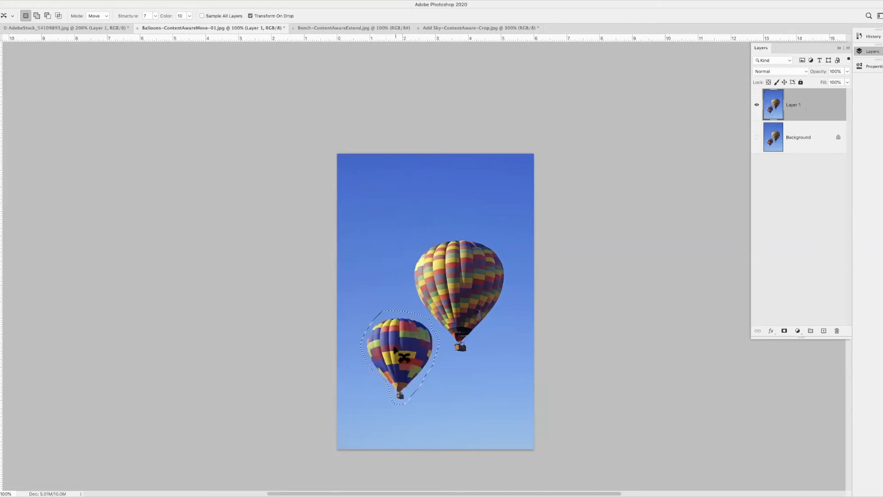
{"action": "left_click_drag", "start_coordinate": [404, 353], "coordinate": [393, 230]}
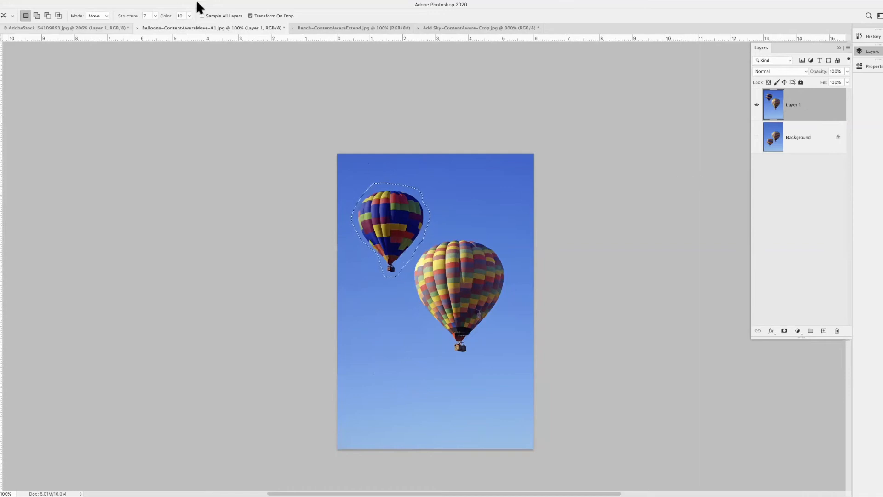
{"action": "key", "text": "super+plus"}
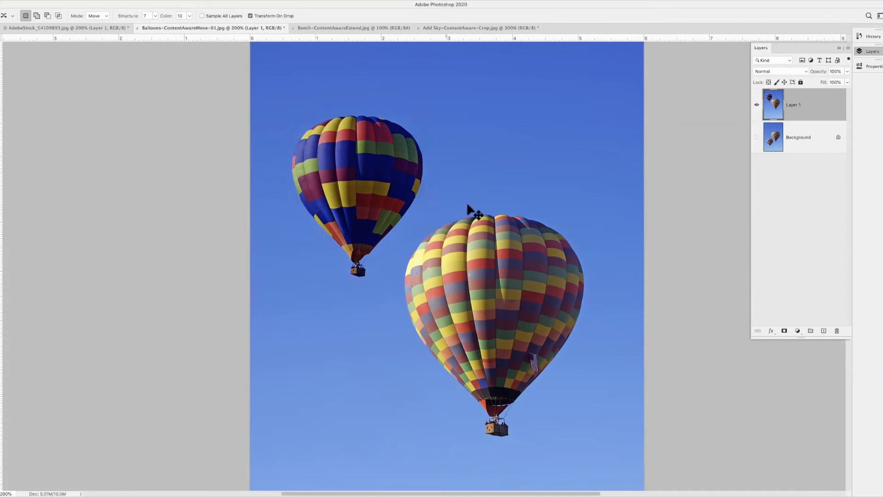
{"action": "scroll", "coordinate": [469, 207], "scroll_direction": "down", "scroll_amount": 3}
{"action": "left_click", "coordinate": [296, 162]}
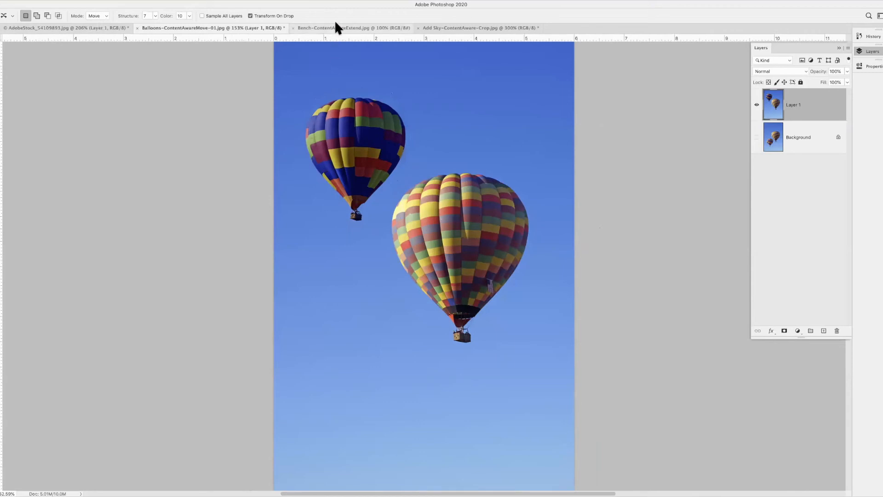
Step: In the Bench-ContentAwareExtend.jpg photo, make a rectangular selection around the bench's left half, including some wall above and beside it
{"action": "left_click", "coordinate": [345, 28]}
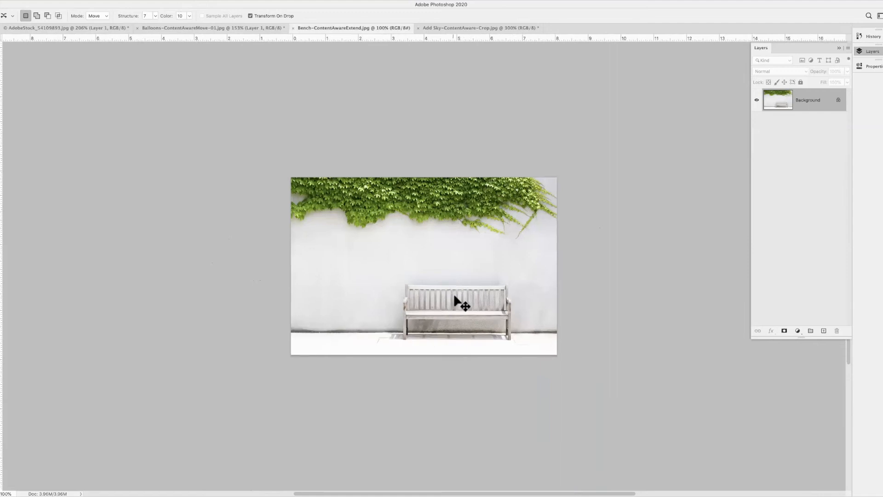
{"action": "key", "text": "ctrl+plus"}
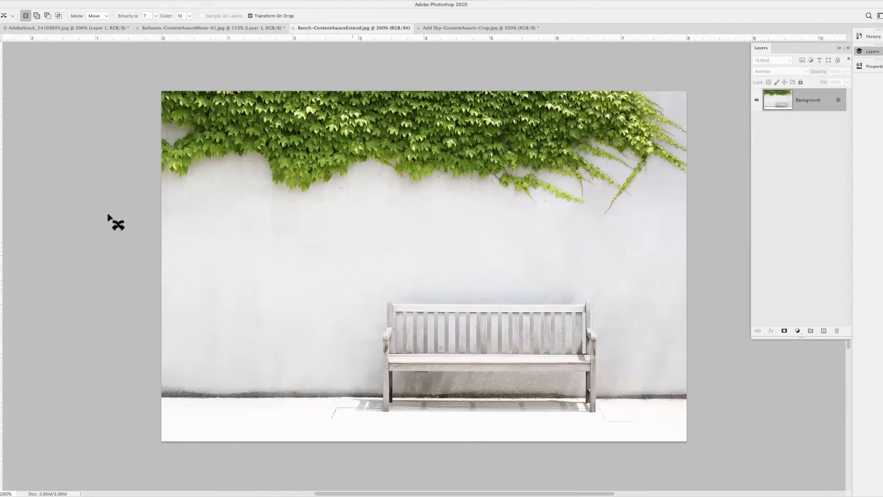
{"action": "left_click", "coordinate": [0, 49]}
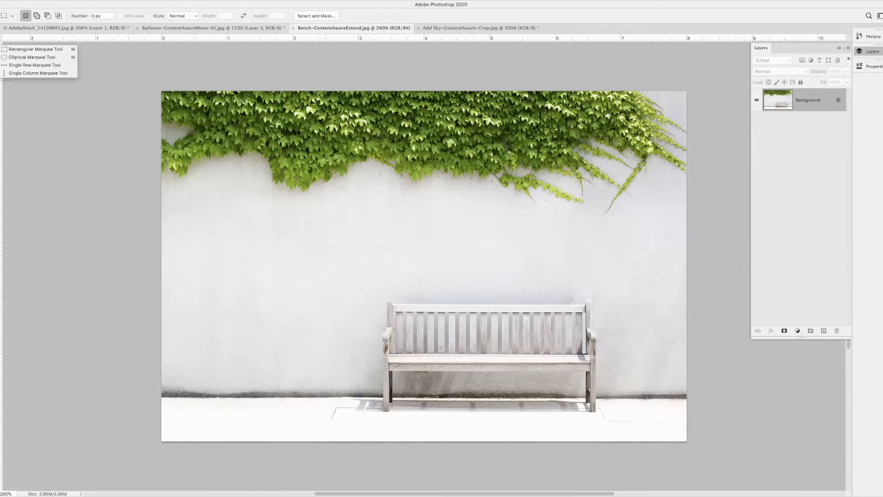
{"action": "left_click", "coordinate": [45, 49]}
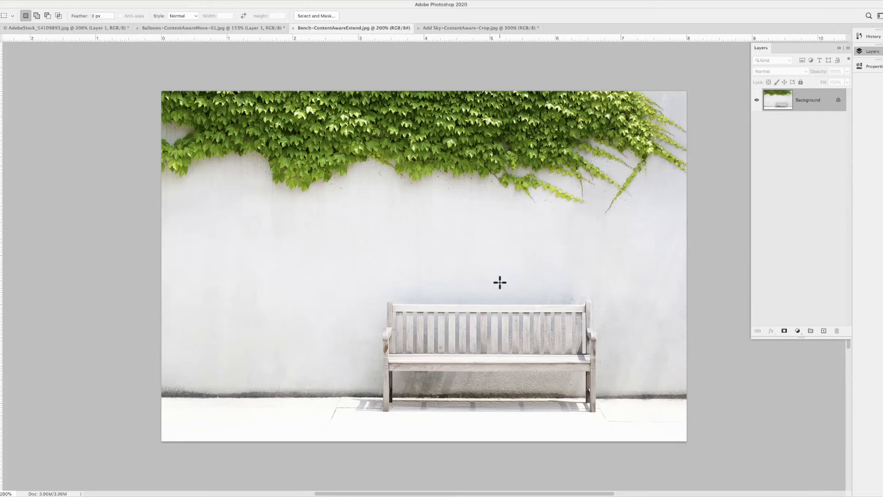
{"action": "left_click_drag", "start_coordinate": [500, 282], "coordinate": [316, 434]}
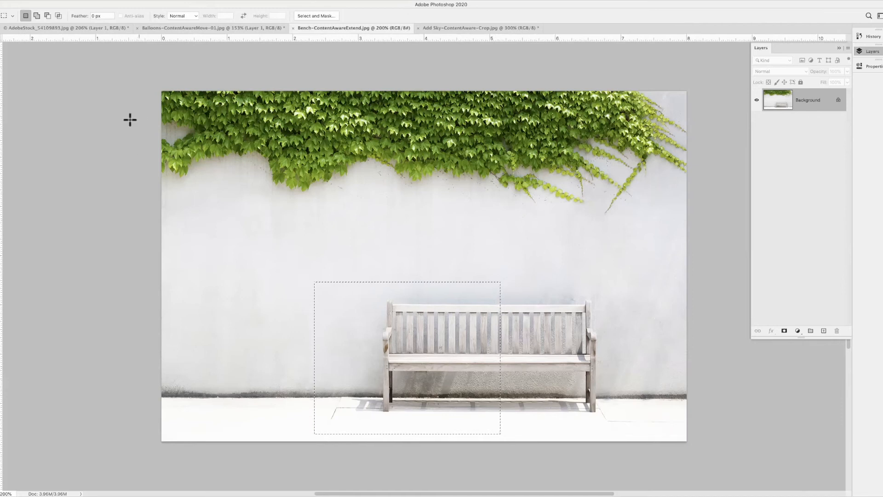
Step: Set up the Content-Aware Move tool in Extend mode with Structure 1 and Color 0
{"action": "left_click", "coordinate": [1, 115]}
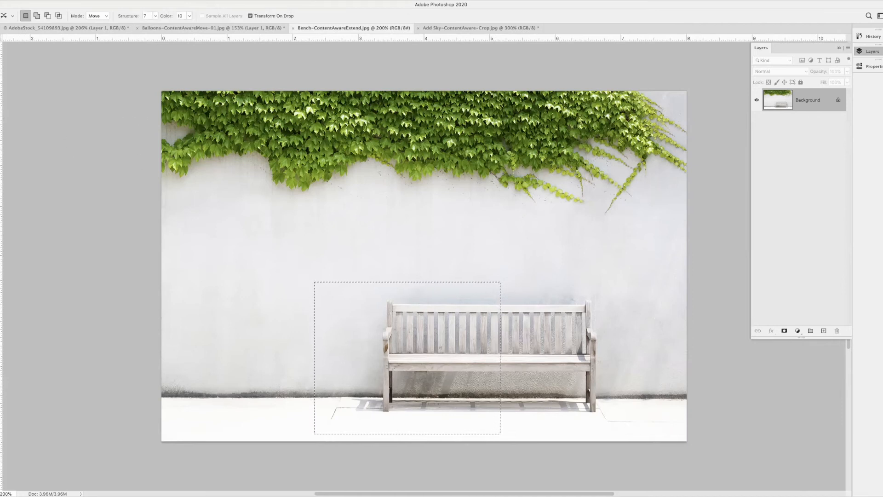
{"action": "left_click", "coordinate": [42, 135]}
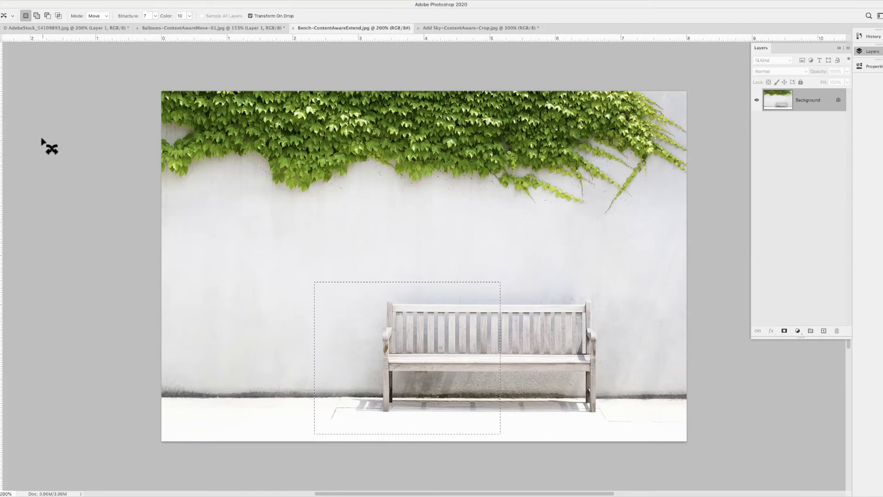
{"action": "left_click", "coordinate": [105, 15]}
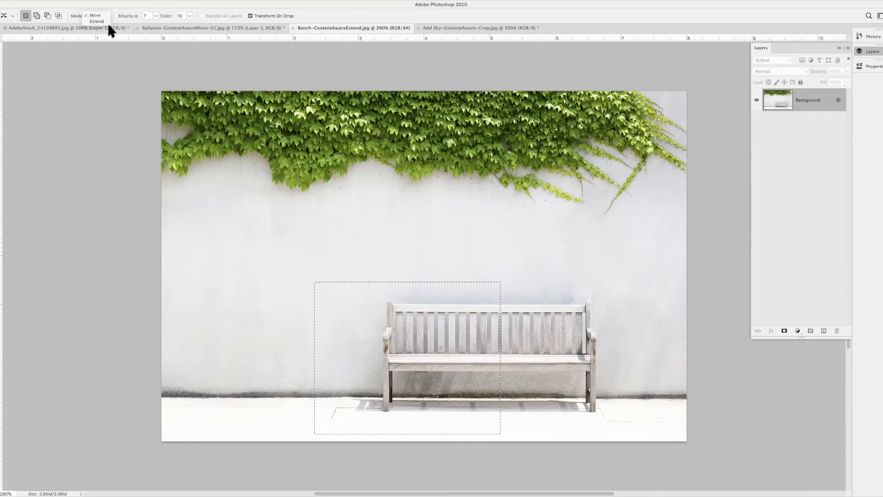
{"action": "left_click", "coordinate": [110, 21]}
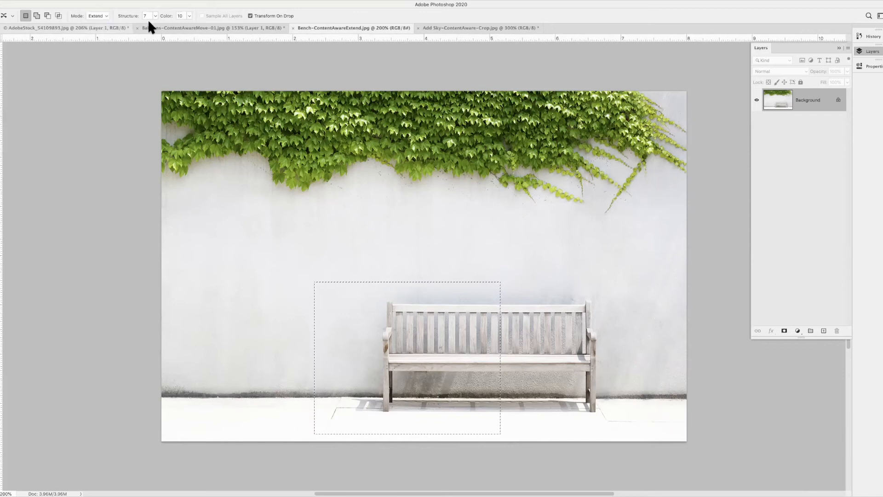
{"action": "left_click", "coordinate": [154, 15]}
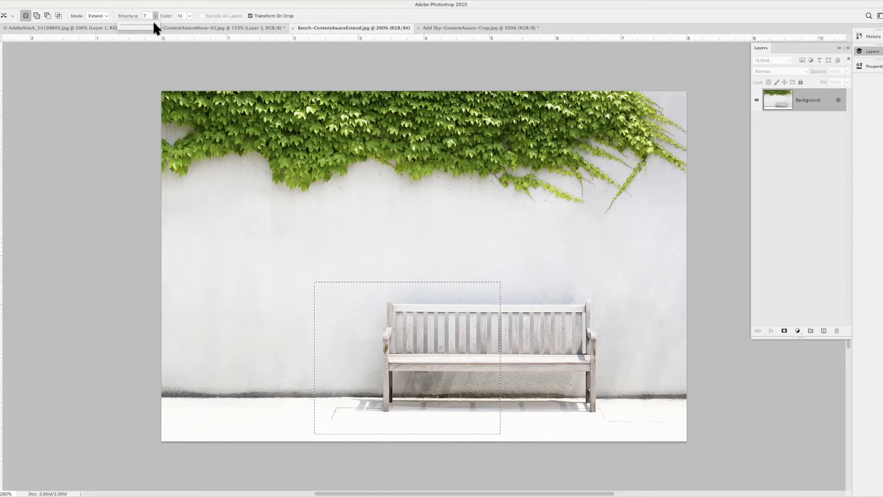
{"action": "left_click", "coordinate": [192, 13]}
{"action": "left_click", "coordinate": [189, 16]}
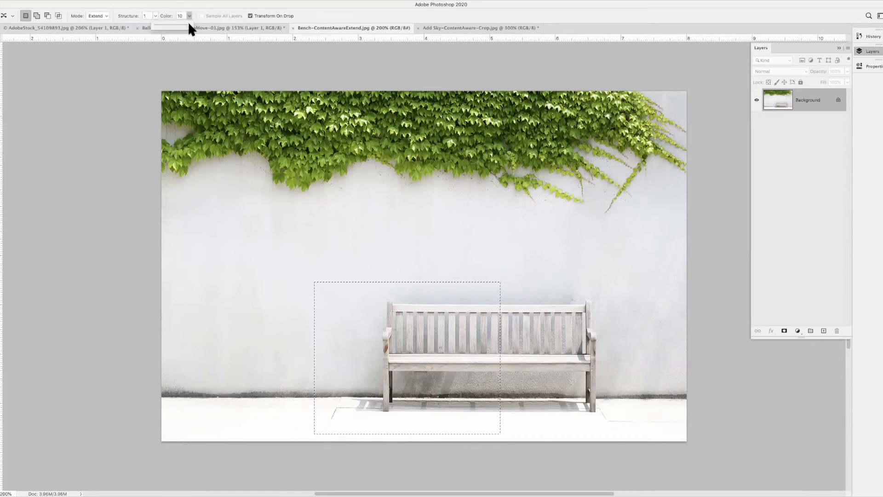
{"action": "left_click", "coordinate": [343, 8]}
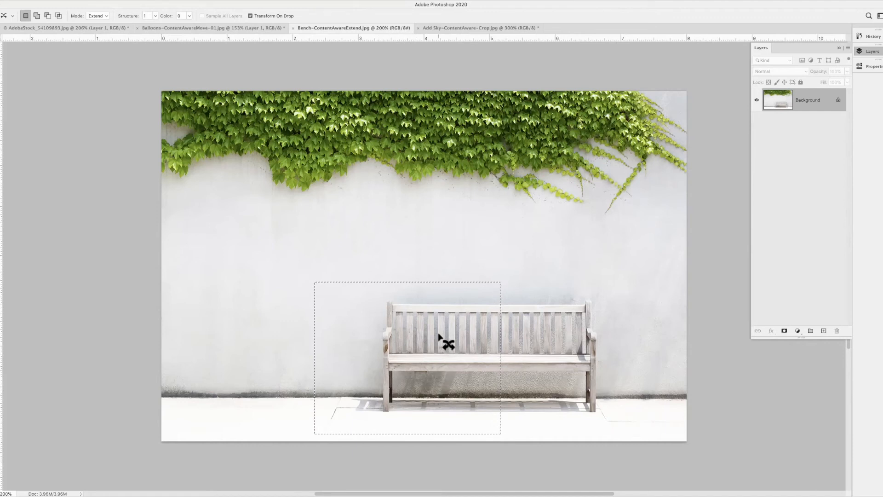
Step: Extend the bench by moving its selected left half about 1.35 inches left, nudge it vertically to line up the rails, and commit
{"action": "left_click_drag", "start_coordinate": [431, 332], "coordinate": [348, 330]}
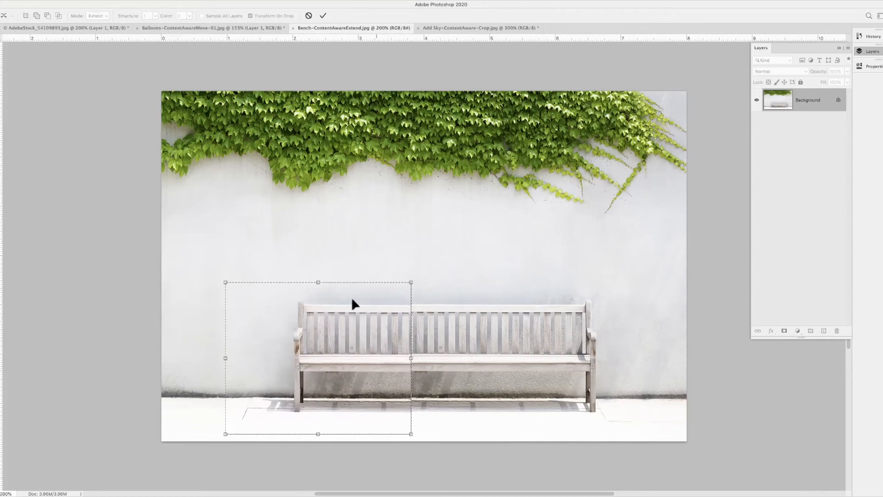
{"action": "key", "text": "Up"}
{"action": "key", "text": "Up"}
{"action": "key", "text": "Up"}
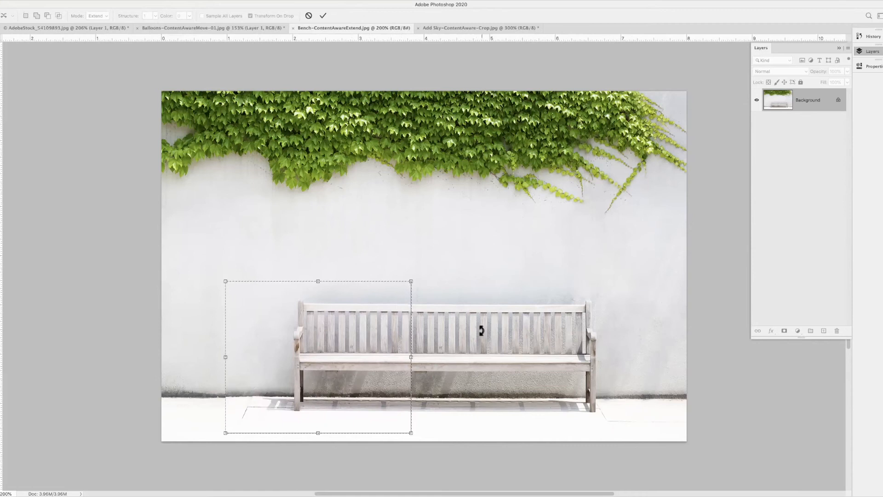
{"action": "key", "text": "Down"}
{"action": "key", "text": "Down"}
{"action": "key", "text": "Up"}
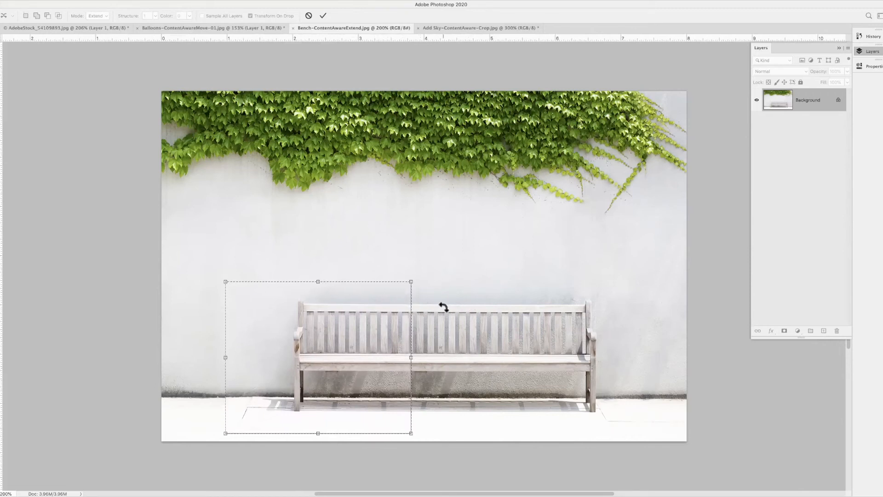
{"action": "key", "text": "Return"}
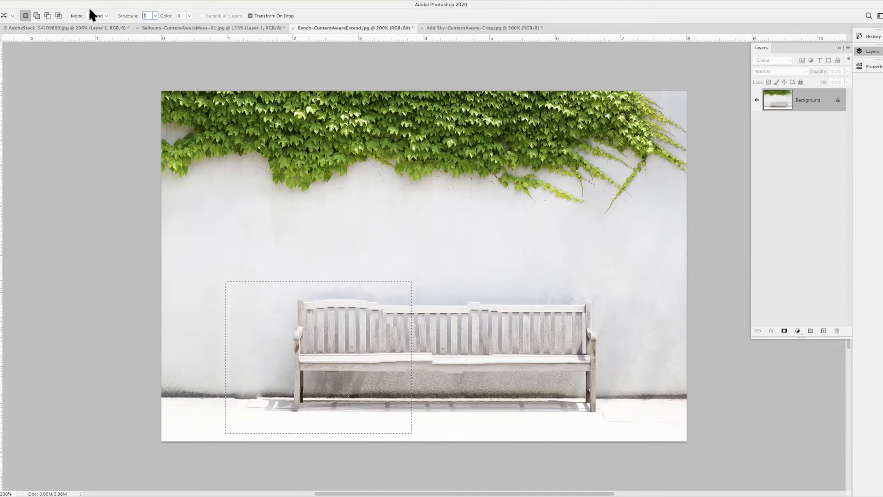
Step: Set the bench extension's Structure to 7 and Color to 5, clearing the selection outline to inspect the seam
{"action": "type", "text": "3"}
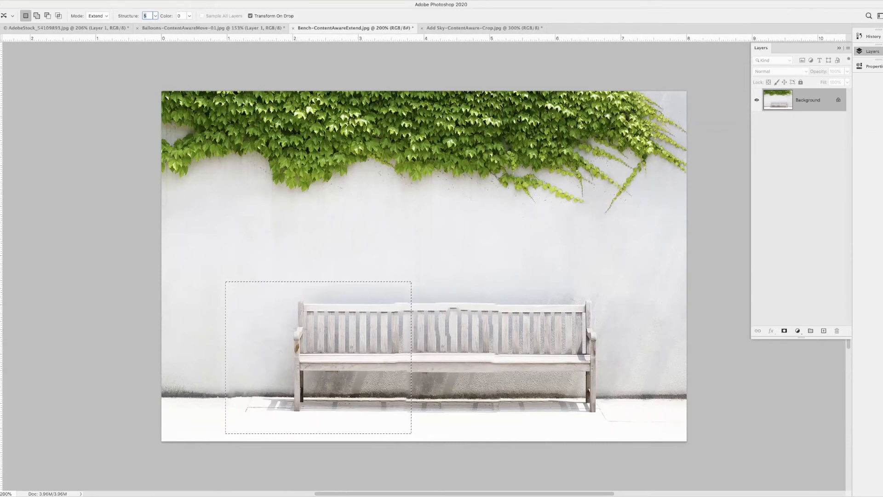
{"action": "type", "text": "7"}
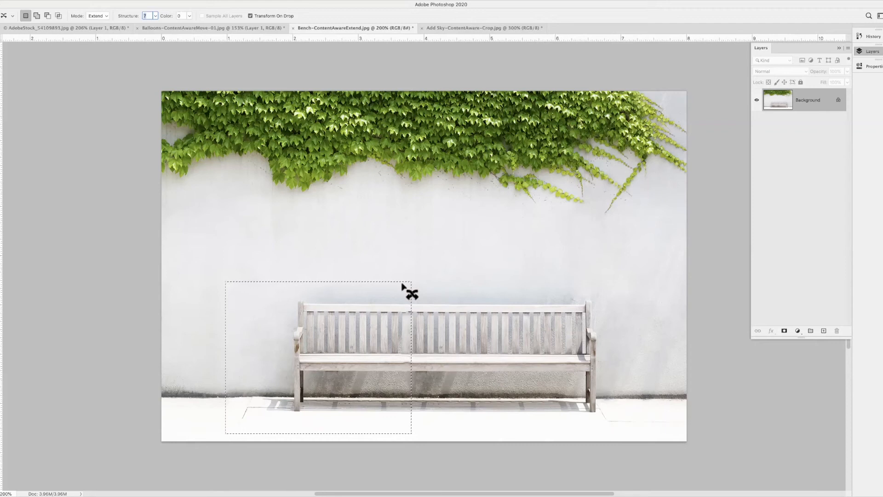
{"action": "key", "text": "super+plus"}
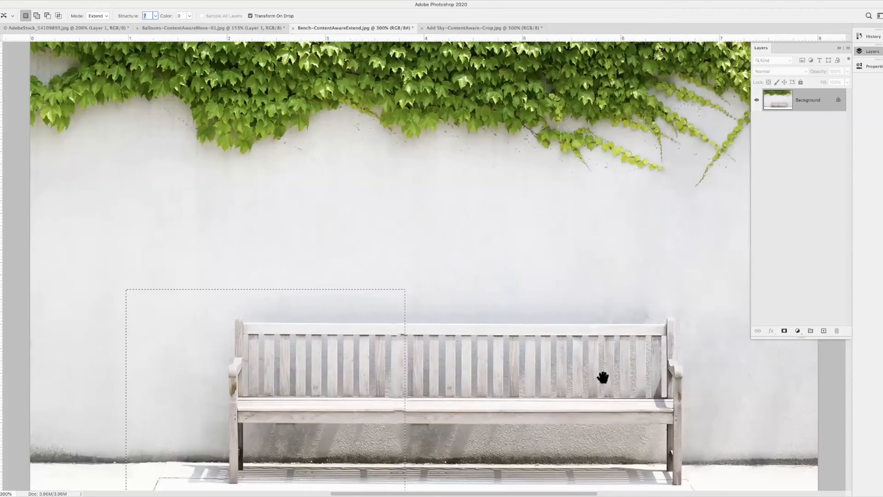
{"action": "left_click_drag", "start_coordinate": [530, 362], "coordinate": [528, 257]}
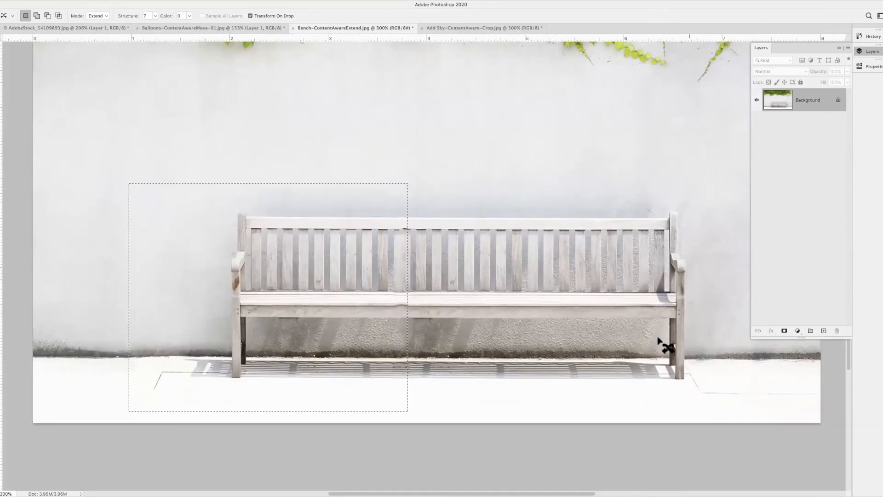
{"action": "key", "text": "super+d"}
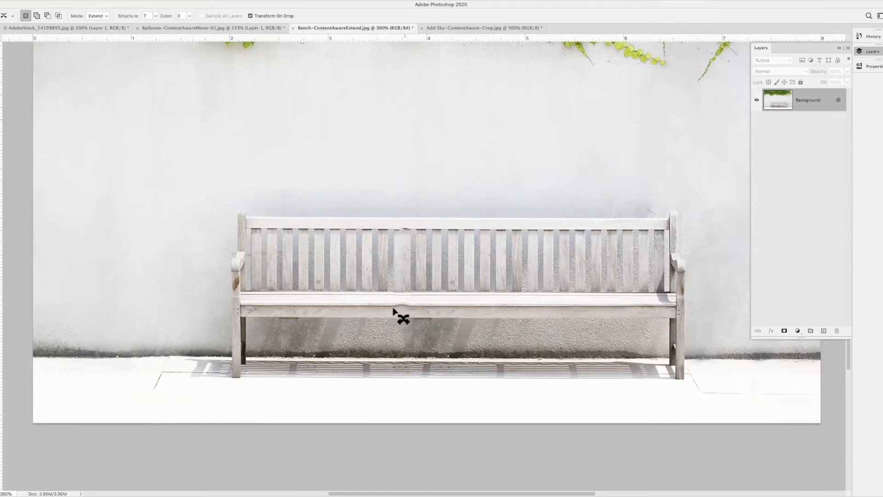
{"action": "left_click", "coordinate": [179, 15]}
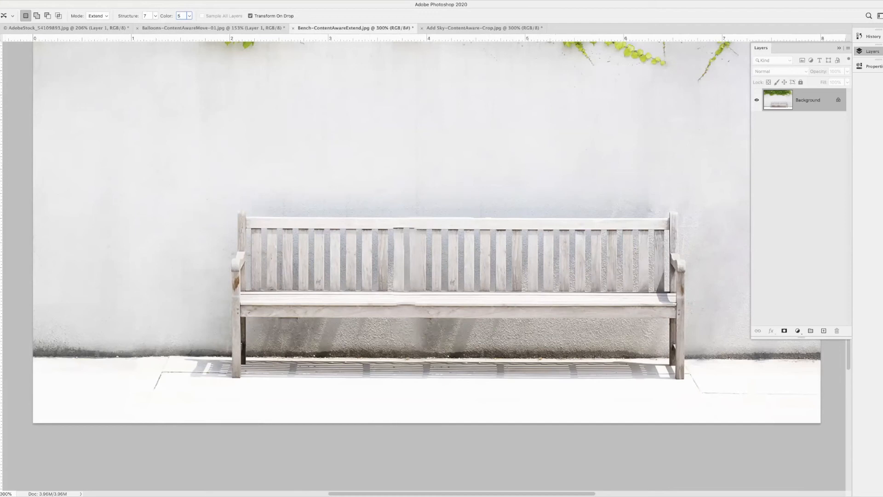
{"action": "key", "text": "super+0"}
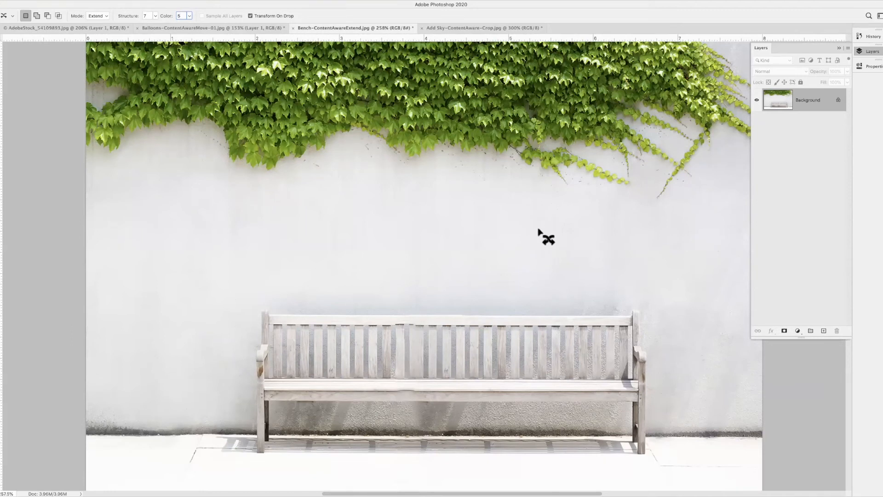
{"action": "left_click", "coordinate": [528, 28]}
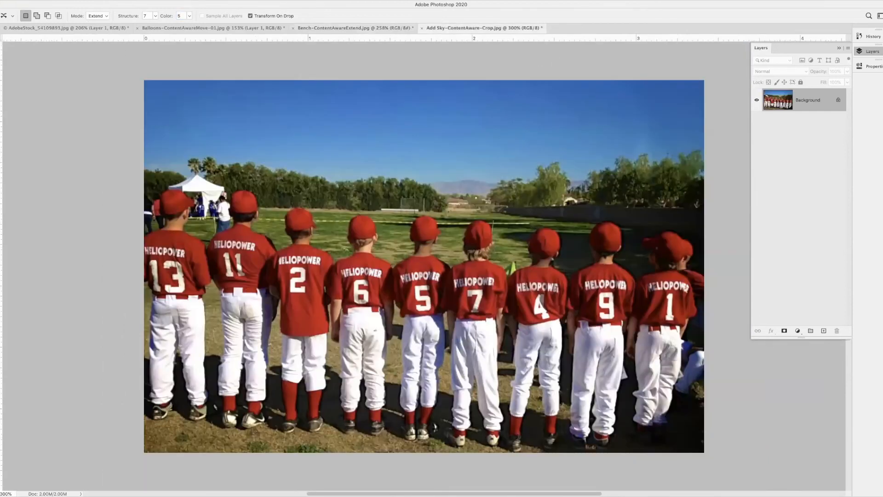
{"action": "left_click", "coordinate": [33, 0]}
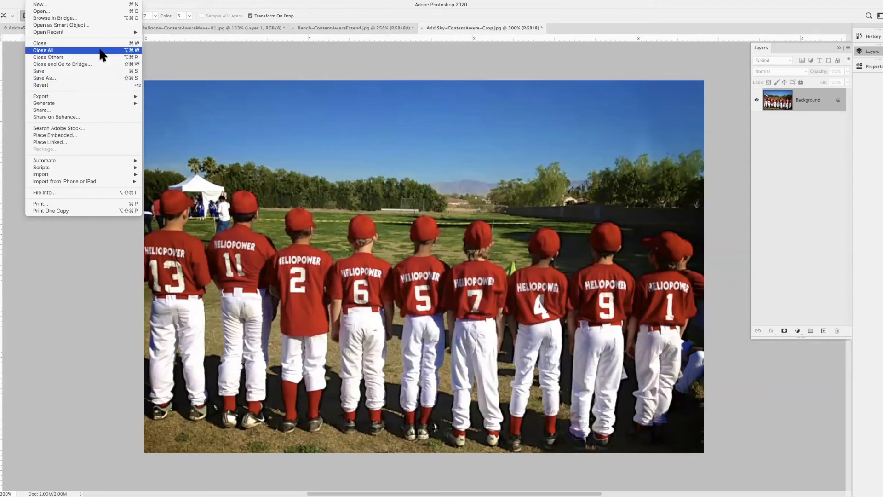
{"action": "left_click", "coordinate": [383, 73]}
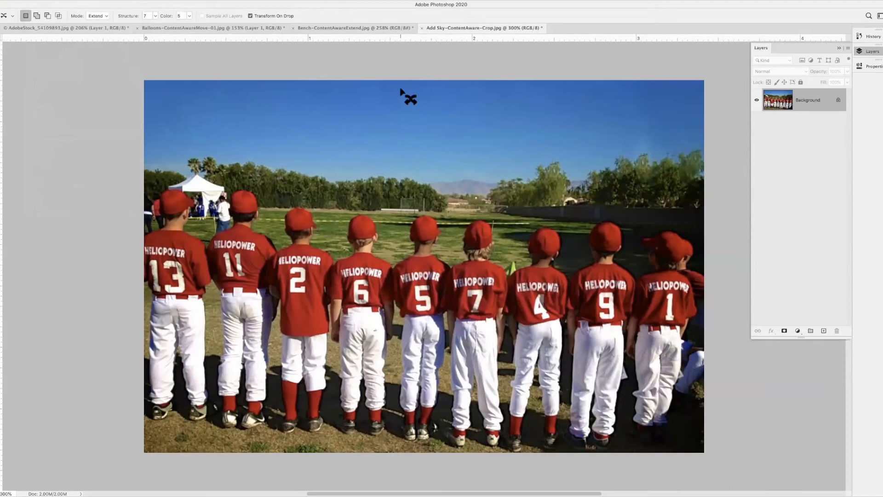
{"action": "left_click", "coordinate": [35, 0]}
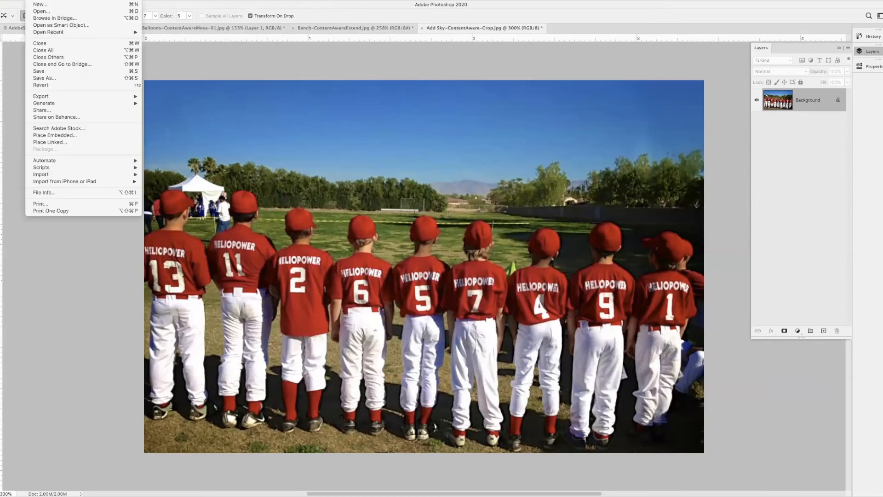
{"action": "mouse_move", "coordinate": [51, 33]}
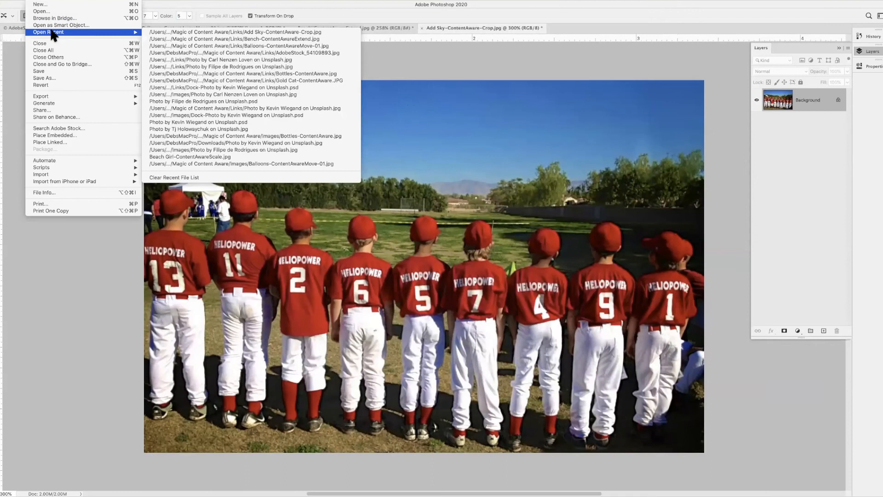
{"action": "left_click", "coordinate": [34, 0]}
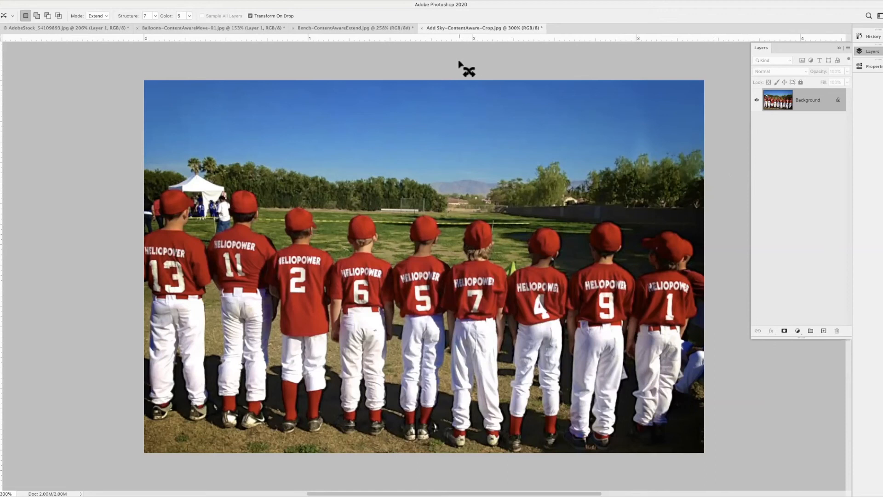
Step: Close all open documents without saving, applying that choice to every file
{"action": "left_click", "coordinate": [34, 1]}
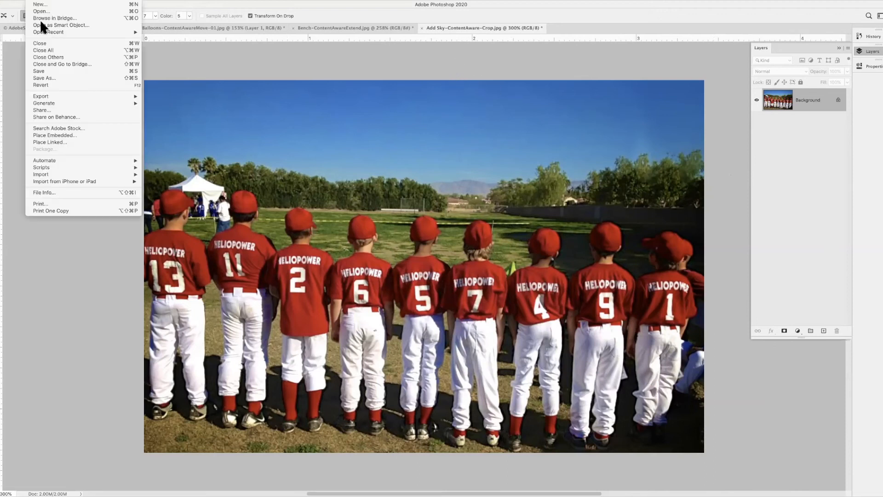
{"action": "left_click", "coordinate": [65, 51]}
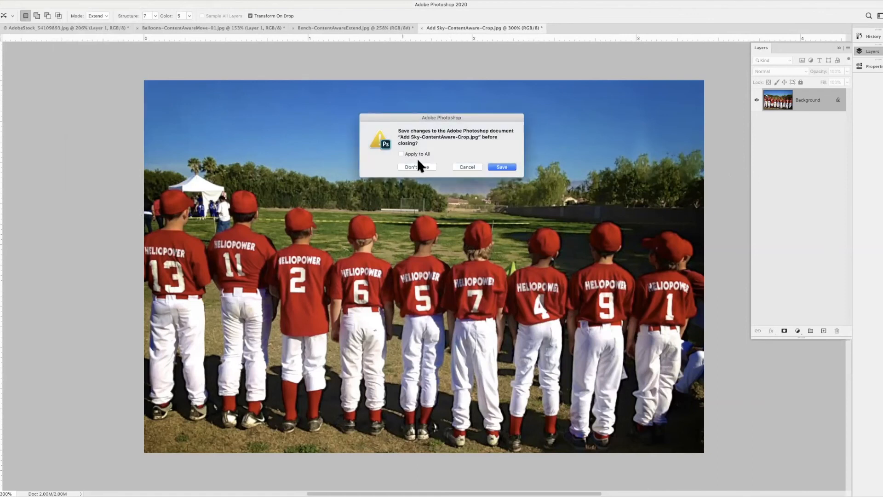
{"action": "left_click", "coordinate": [399, 154]}
{"action": "left_click", "coordinate": [418, 166]}
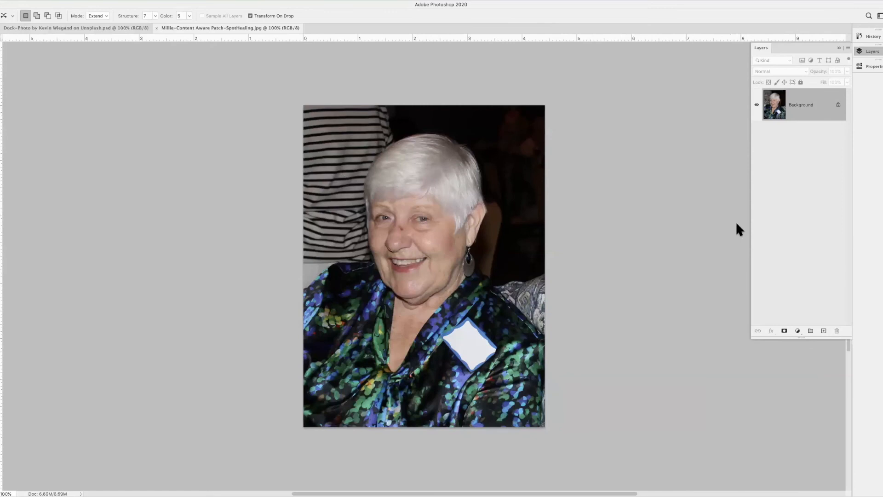
Step: In the snowy dock photo, duplicate the Background layer and hide the original
{"action": "left_click", "coordinate": [111, 28]}
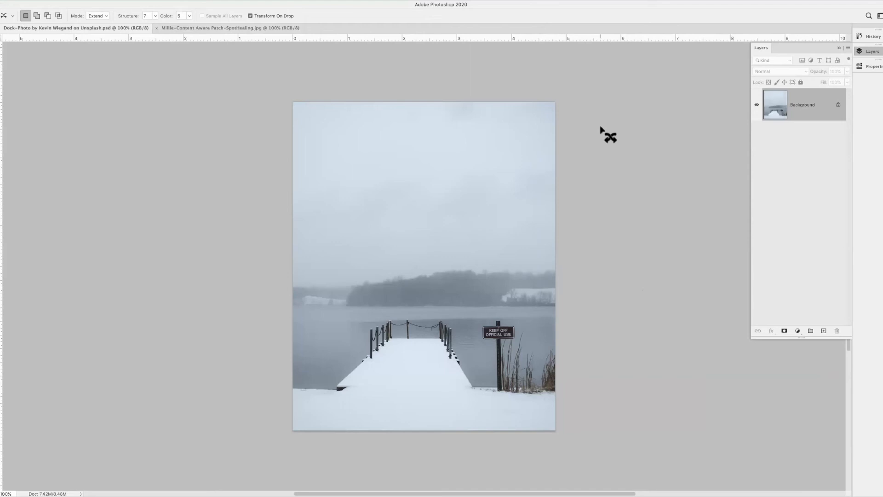
{"action": "key", "text": "super+plus"}
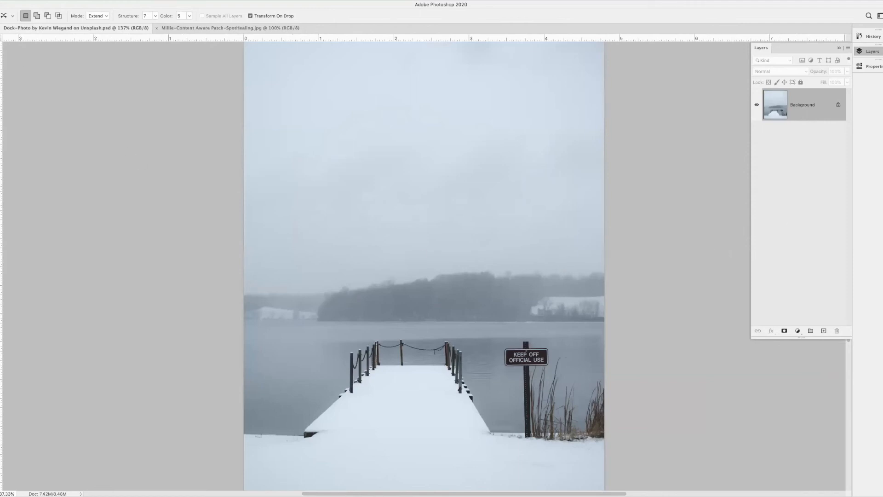
{"action": "left_click", "coordinate": [48, 0]}
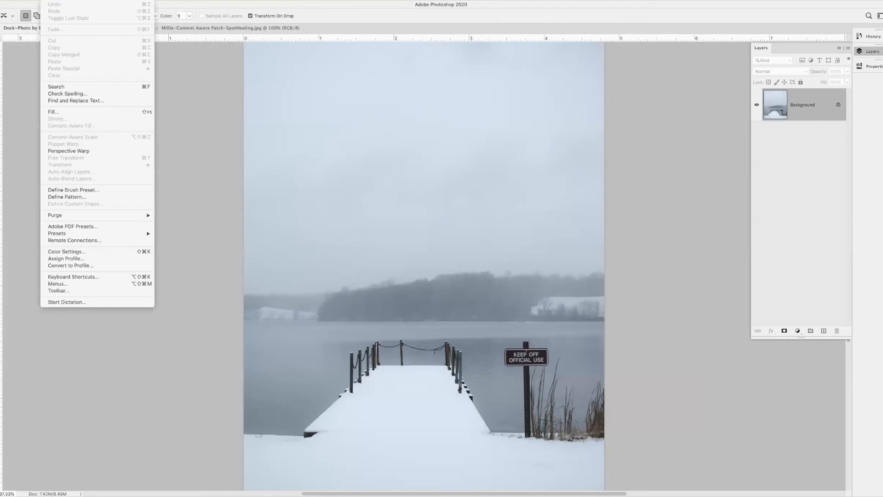
{"action": "left_click", "coordinate": [48, 0]}
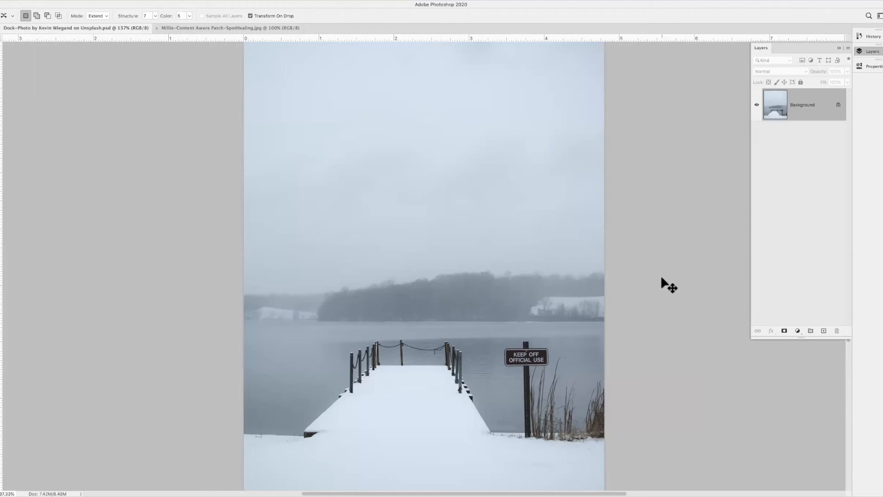
{"action": "key", "text": "super+1"}
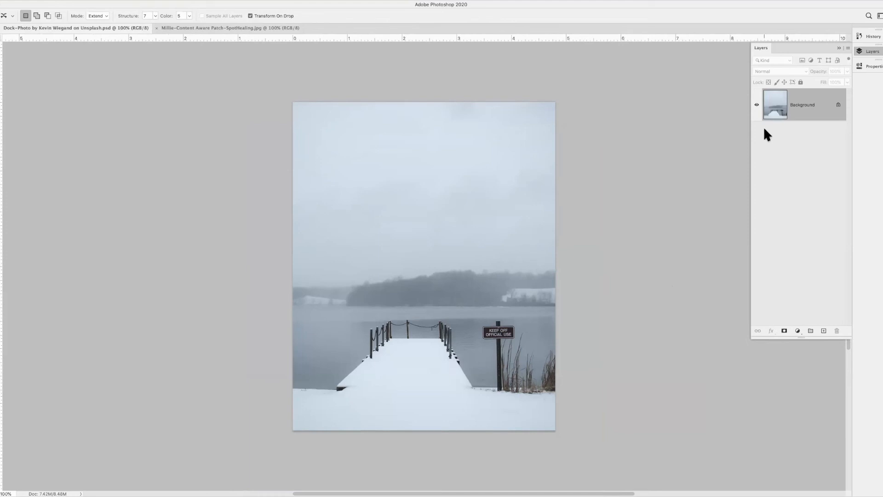
{"action": "key", "text": "ctrl+j"}
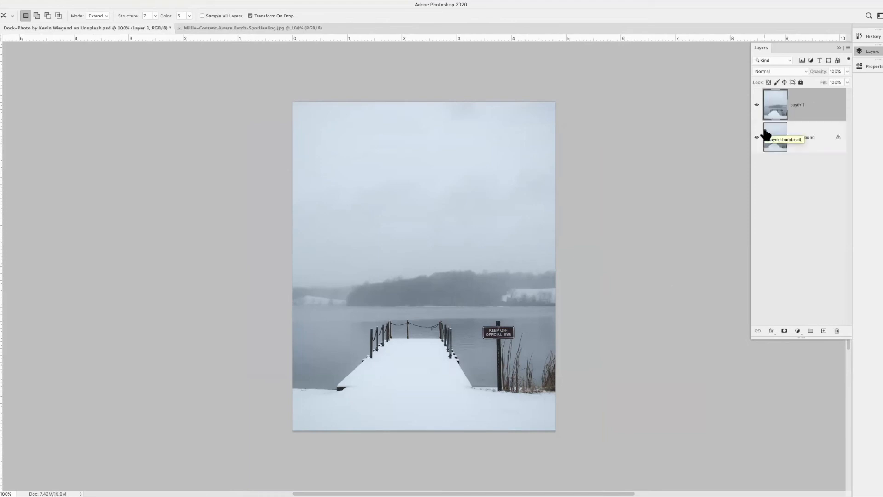
{"action": "left_click", "coordinate": [757, 137]}
Step: Widen the dock photo equally on both sides to about 8 inches using the Crop tool with Content-Aware enabled
{"action": "key", "text": "c"}
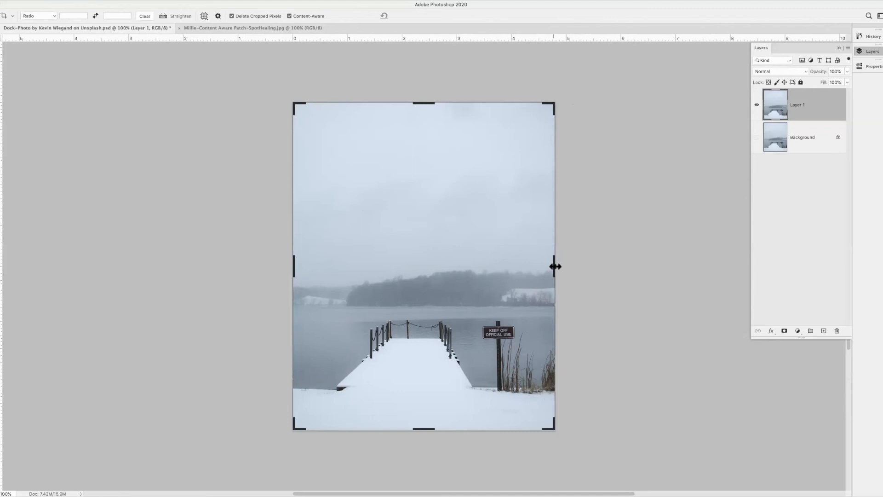
{"action": "left_click_drag", "start_coordinate": [554, 267], "coordinate": [643, 249]}
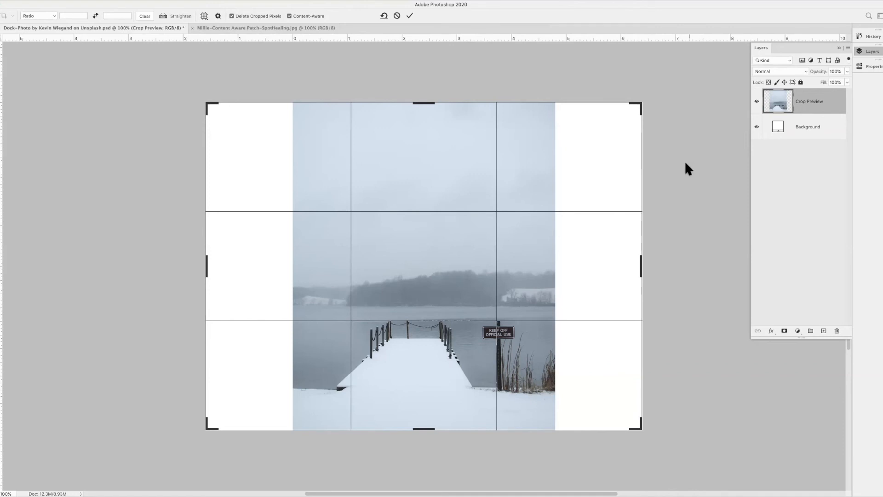
{"action": "key", "text": "Return"}
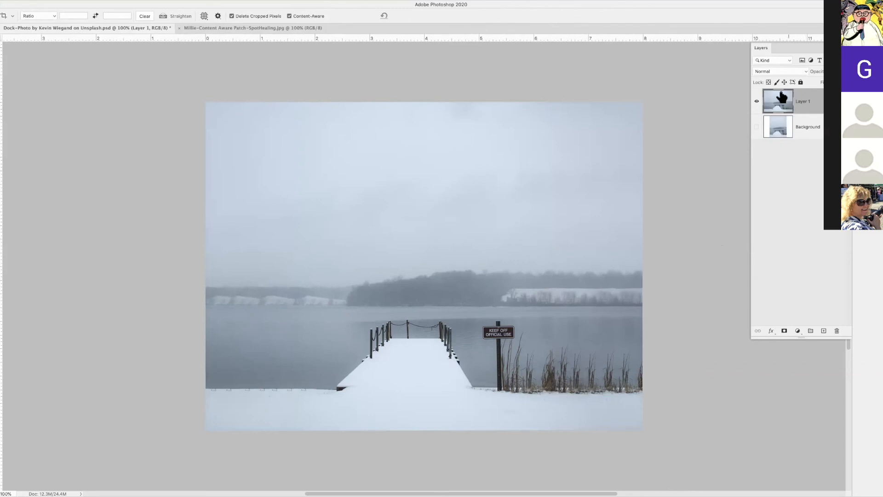
Step: Hide Layer 1, duplicate the Background layer with its white side strips, and leave only the copy visible
{"action": "left_click", "coordinate": [757, 125], "text": "alt"}
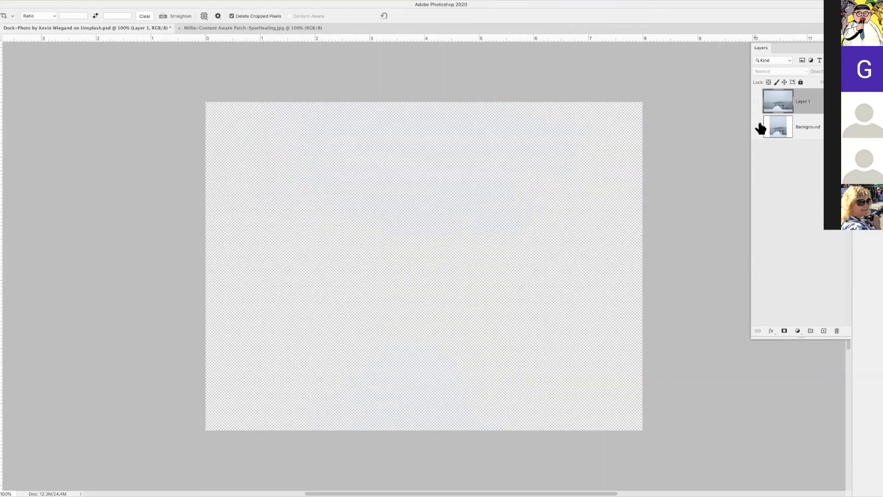
{"action": "left_click", "coordinate": [813, 133]}
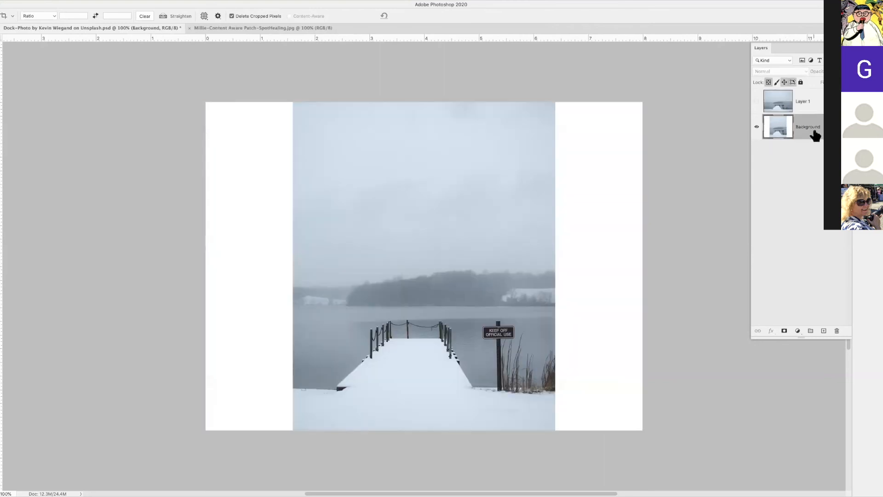
{"action": "key", "text": "super+j"}
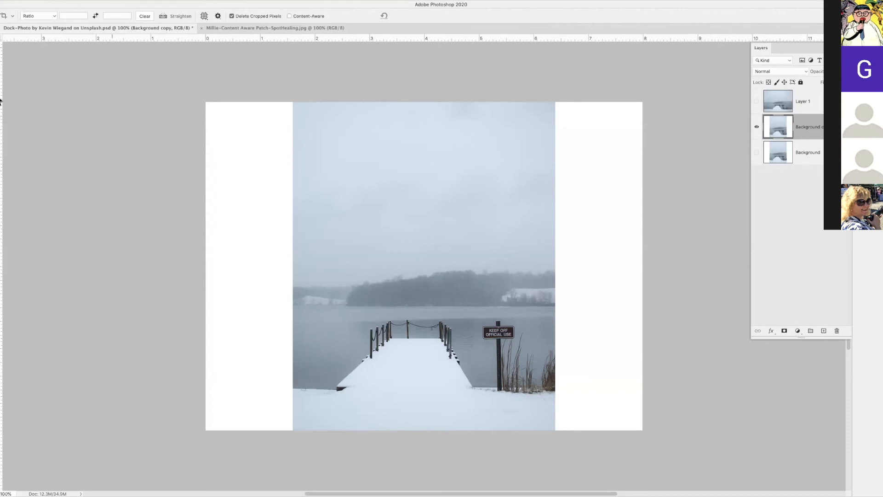
Step: Select and delete the white strips on both sides of Background copy with the Magic Wand tool, and clear the selection
{"action": "left_click", "coordinate": [0, 71]}
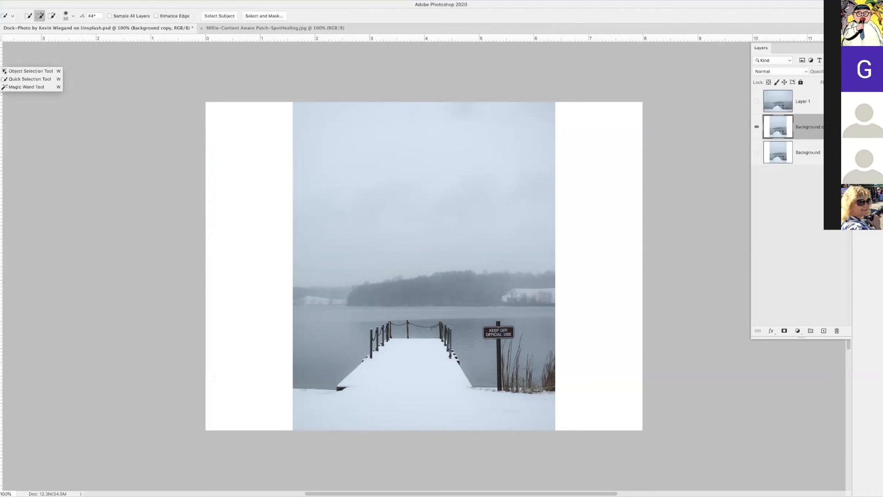
{"action": "left_click", "coordinate": [13, 79]}
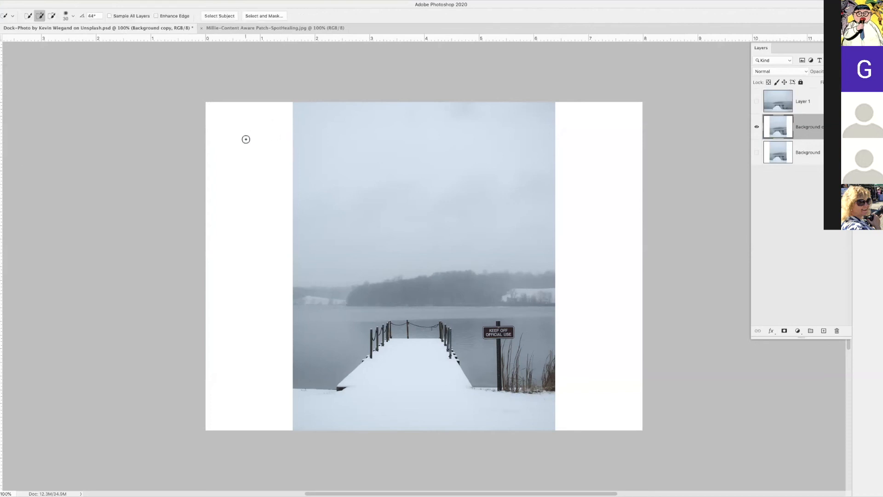
{"action": "left_click", "coordinate": [0, 71]}
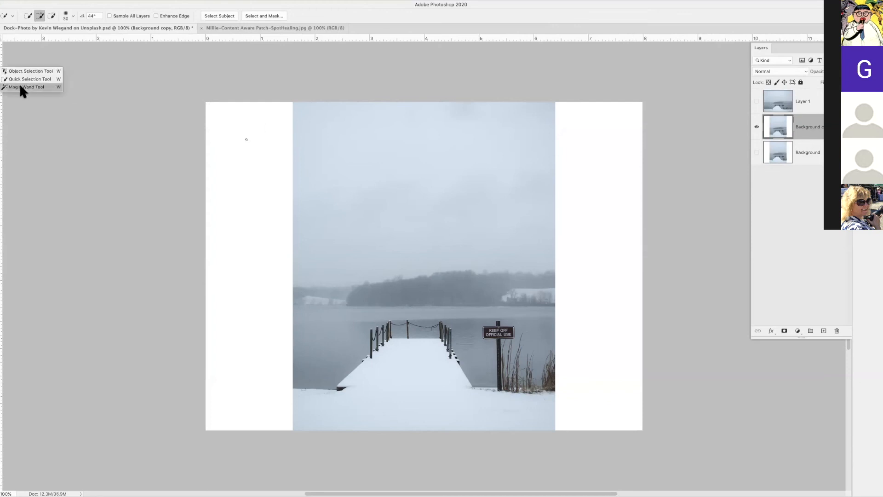
{"action": "left_click", "coordinate": [18, 88]}
{"action": "left_click", "coordinate": [239, 161]}
{"action": "key", "text": "Delete"}
{"action": "left_click", "coordinate": [610, 129]}
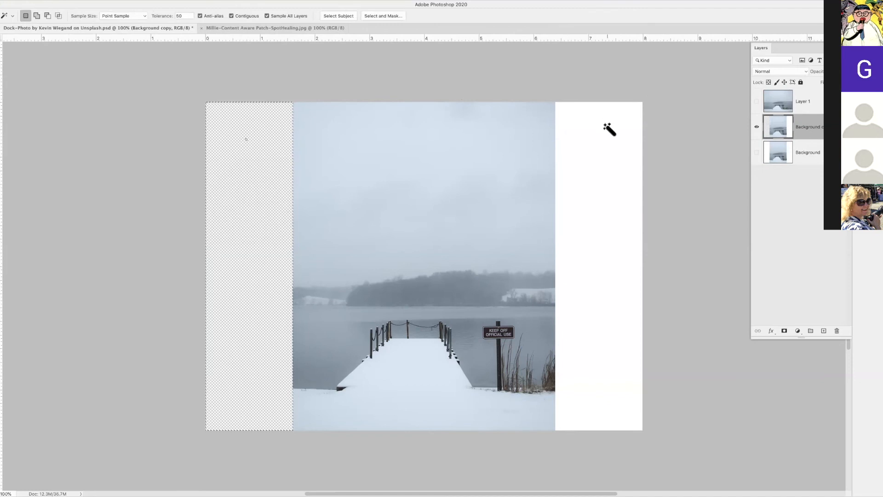
{"action": "key", "text": "Delete"}
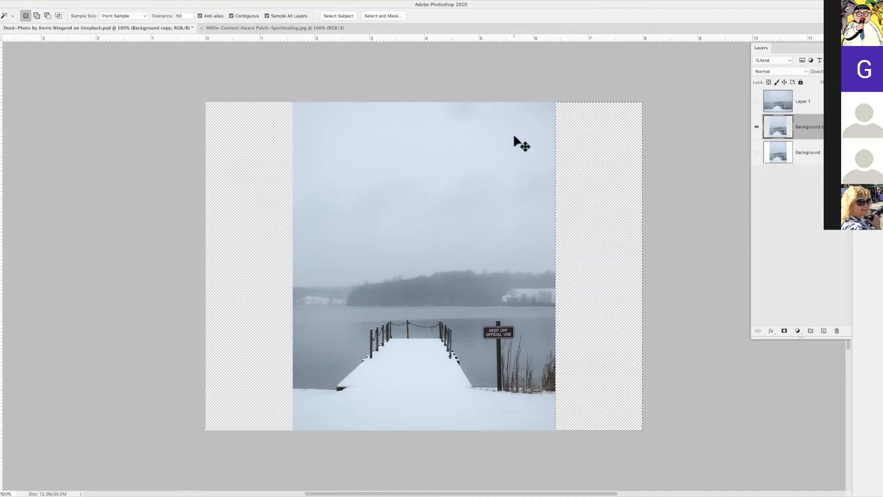
{"action": "key", "text": "super+d"}
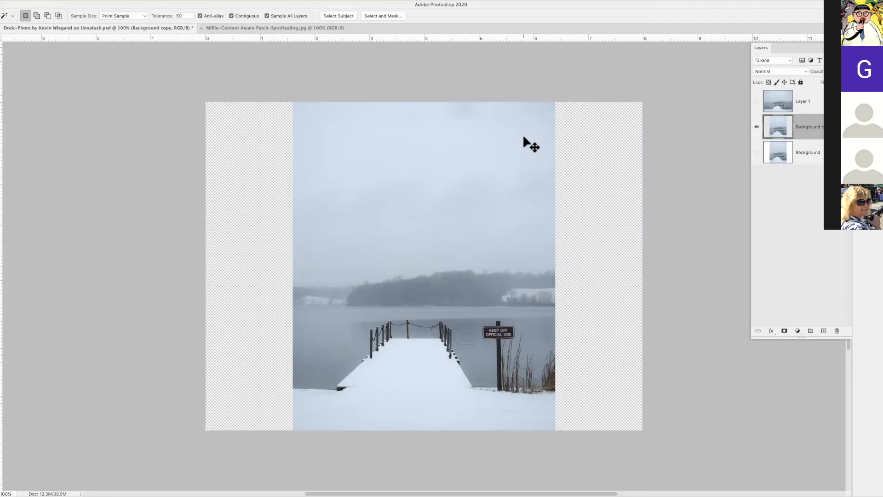
Step: Duplicate the transparent-sided dock layer and stretch the duplicate to both canvas edges with Free Transform, about 168% wide
{"action": "key", "text": "super+j"}
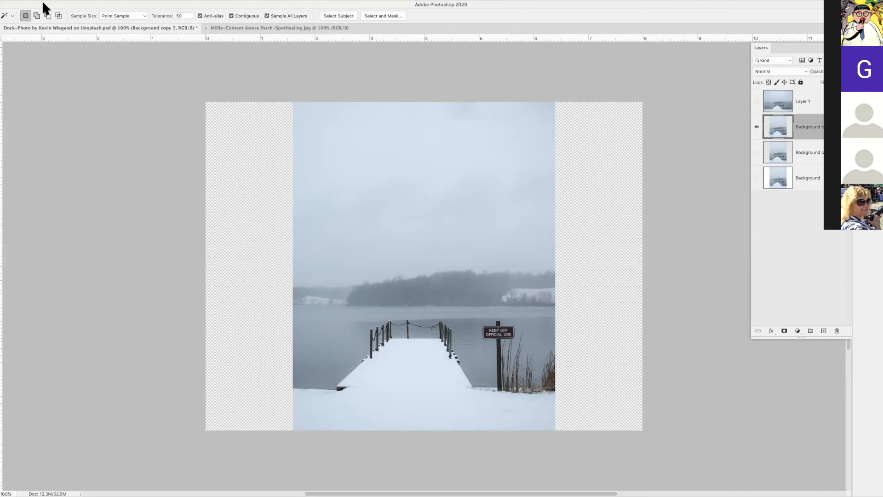
{"action": "left_click", "coordinate": [782, 129], "text": "super"}
{"action": "left_click", "coordinate": [47, 0]}
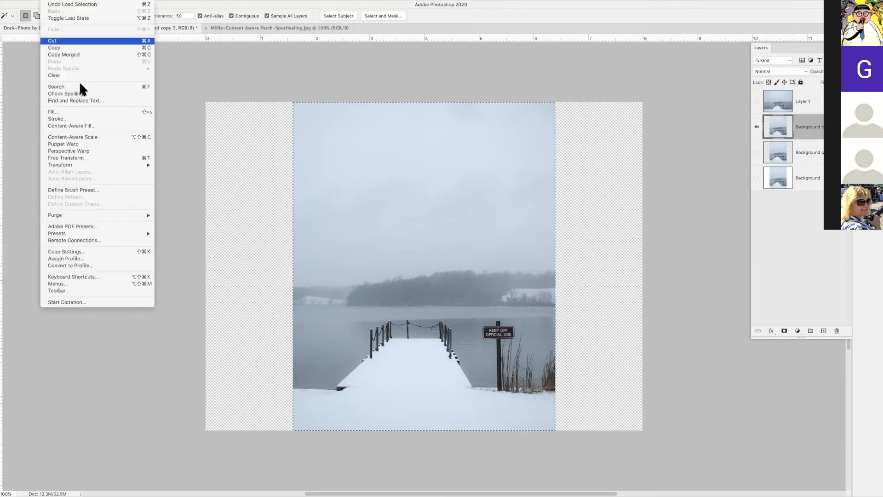
{"action": "left_click", "coordinate": [113, 158]}
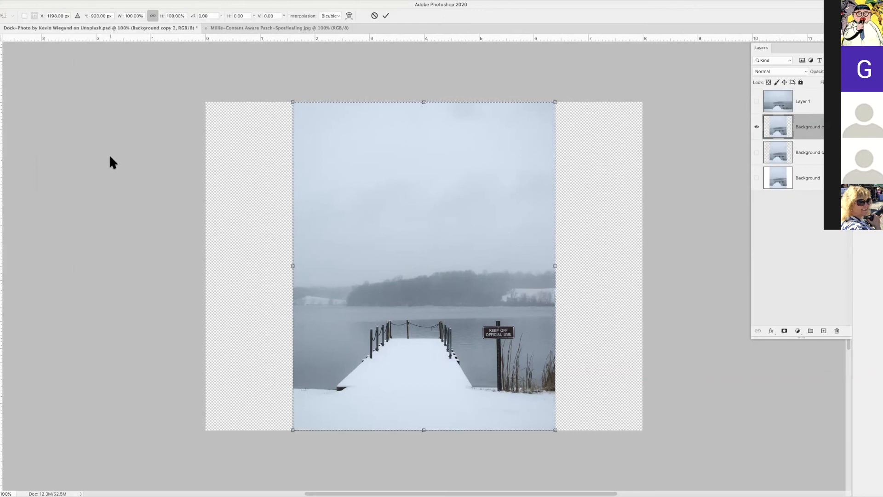
{"action": "mouse_move", "coordinate": [556, 265]}
{"action": "left_mouse_down"}
{"action": "mouse_move", "coordinate": [598, 254]}
{"action": "mouse_move", "coordinate": [559, 258]}
{"action": "mouse_move", "coordinate": [555, 266]}
{"action": "left_mouse_up"}
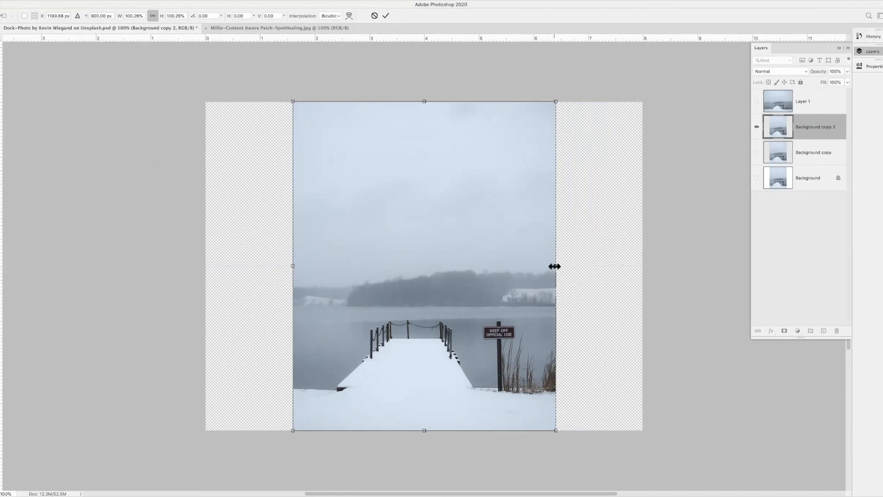
{"action": "left_click_drag", "start_coordinate": [554, 267], "coordinate": [642, 251]}
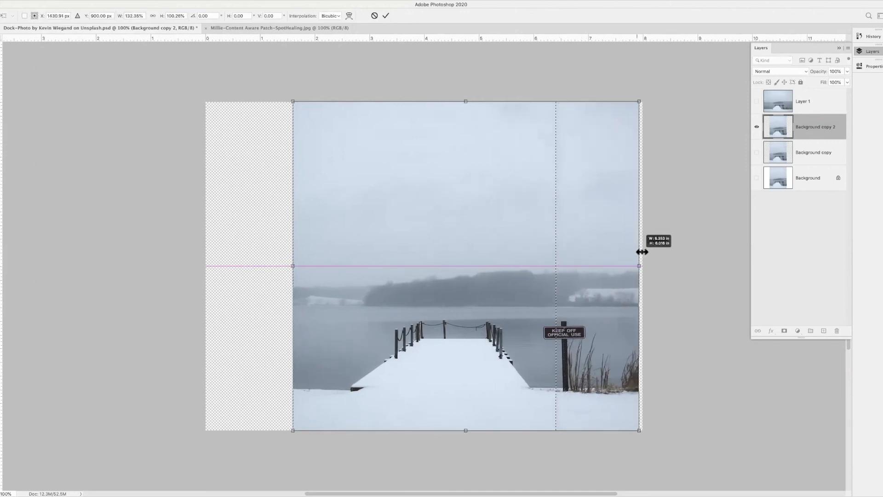
{"action": "left_click_drag", "start_coordinate": [292, 265], "coordinate": [204, 266]}
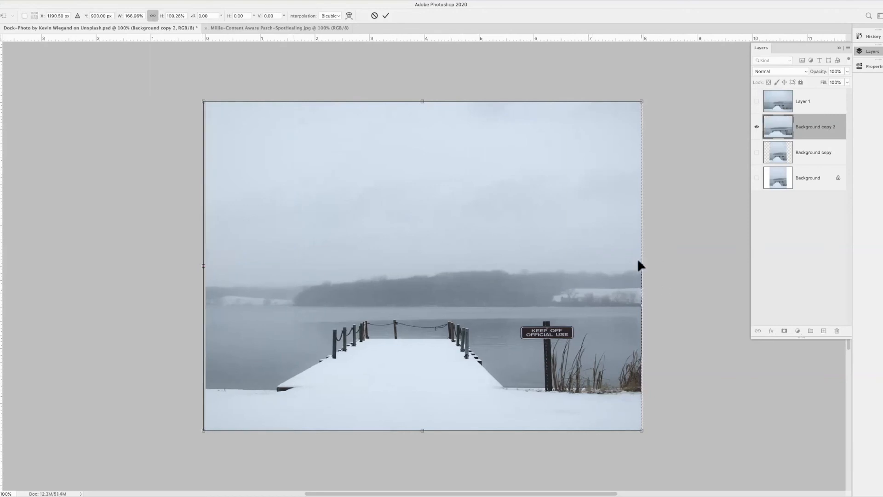
{"action": "left_click_drag", "start_coordinate": [643, 263], "coordinate": [645, 262]}
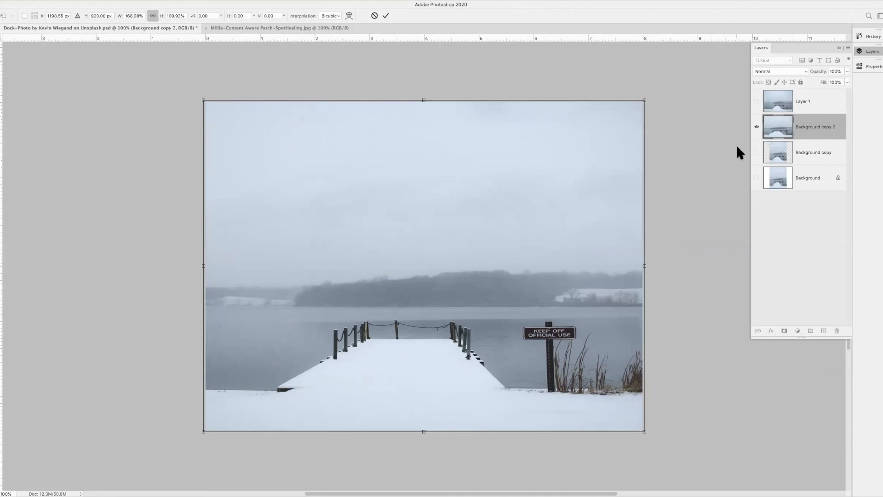
{"action": "key", "text": "Return"}
{"action": "key", "text": "w"}
Step: Hide Background copy 2 and make Background copy the visible, active layer
{"action": "left_click", "coordinate": [760, 122]}
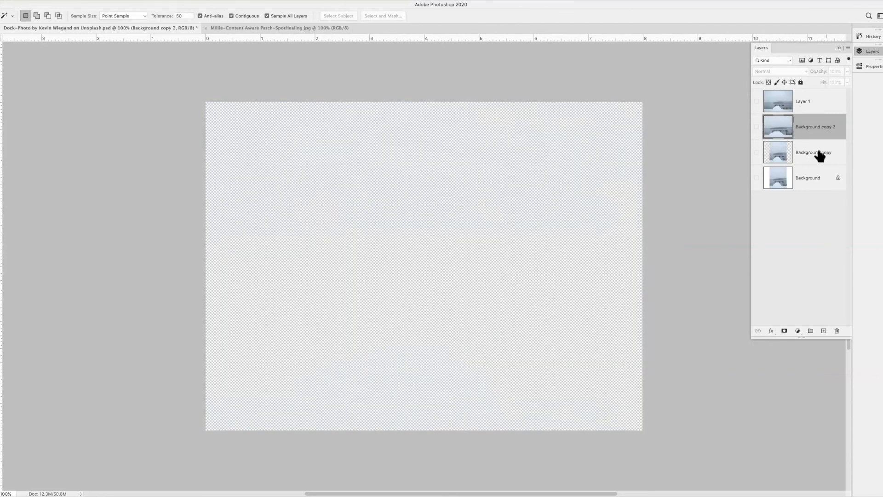
{"action": "left_click", "coordinate": [819, 152]}
{"action": "left_click", "coordinate": [756, 154]}
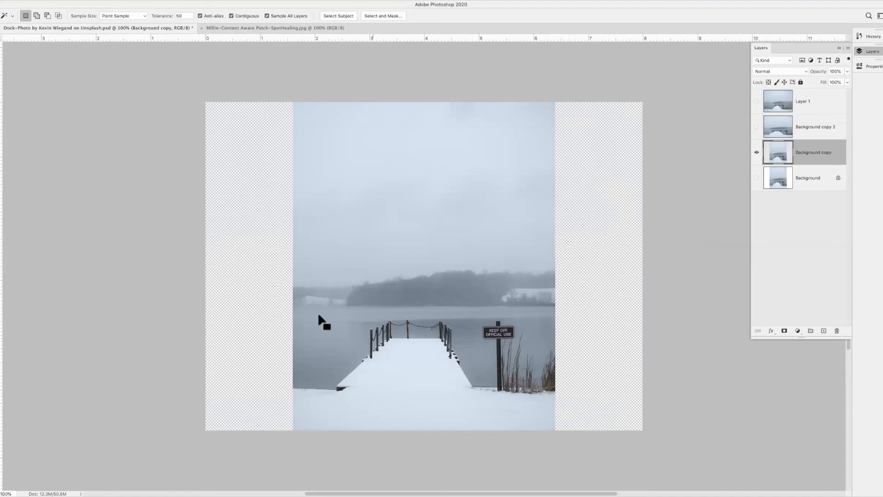
Step: Examine the dock posts, chains, sign and reeds up close on the unstretched photo
{"action": "left_click_drag", "start_coordinate": [450, 337], "coordinate": [471, 357]}
{"action": "left_click_drag", "start_coordinate": [391, 423], "coordinate": [209, 261]}
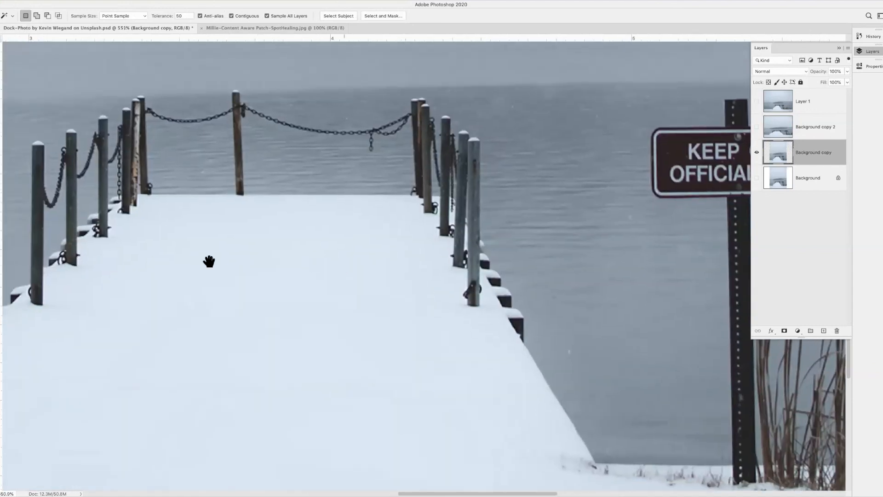
{"action": "left_click_drag", "start_coordinate": [554, 241], "coordinate": [359, 195]}
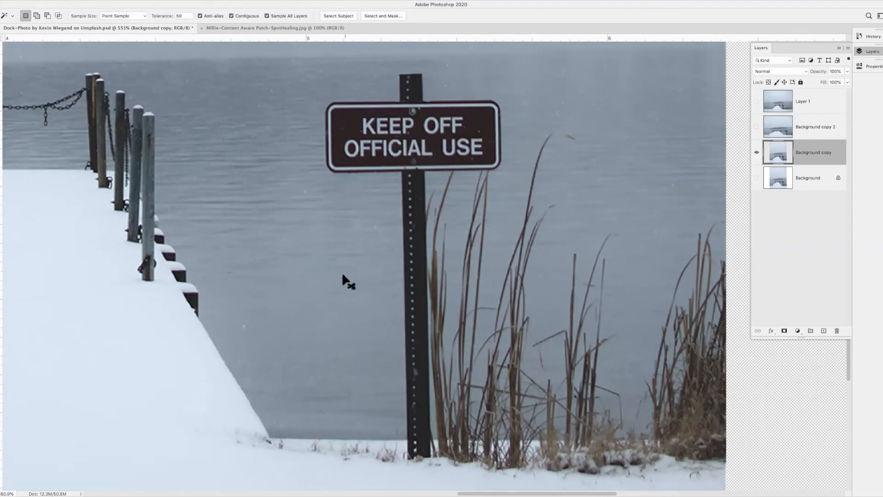
{"action": "key", "text": "ctrl+minus"}
{"action": "key", "text": "ctrl+minus"}
{"action": "key", "text": "ctrl+minus"}
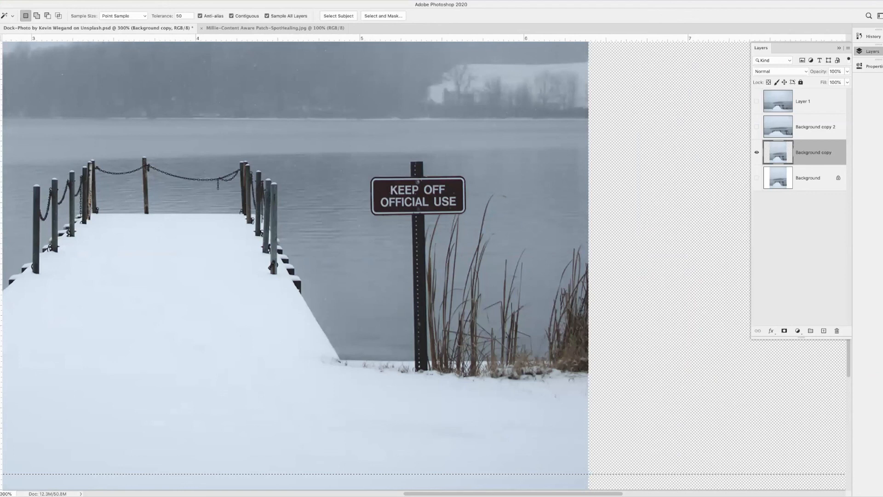
{"action": "key", "text": "super+0"}
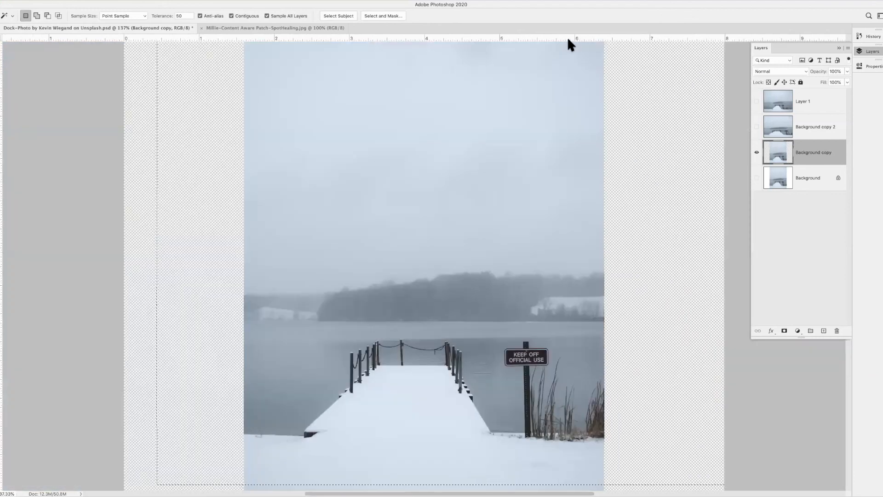
Step: Load the saved "dock" channel as a new selection, review its outline around the dock and sign, and deselect it
{"action": "left_click", "coordinate": [127, 0]}
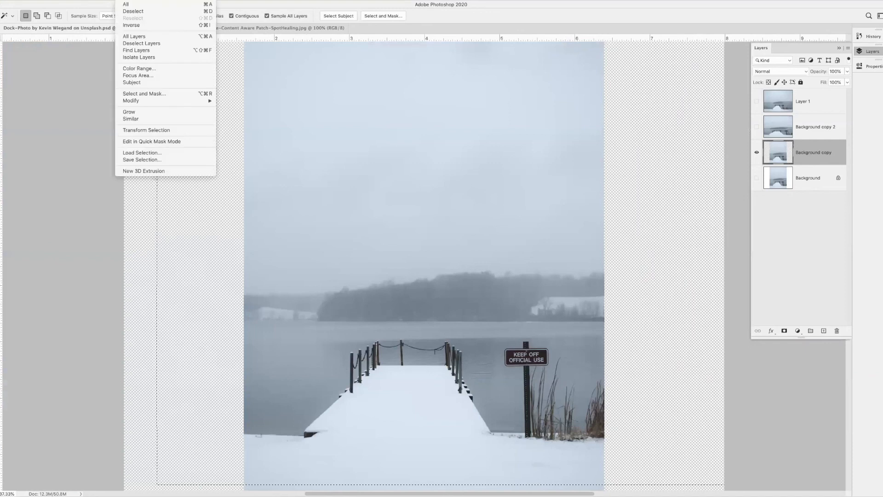
{"action": "left_click", "coordinate": [206, 154]}
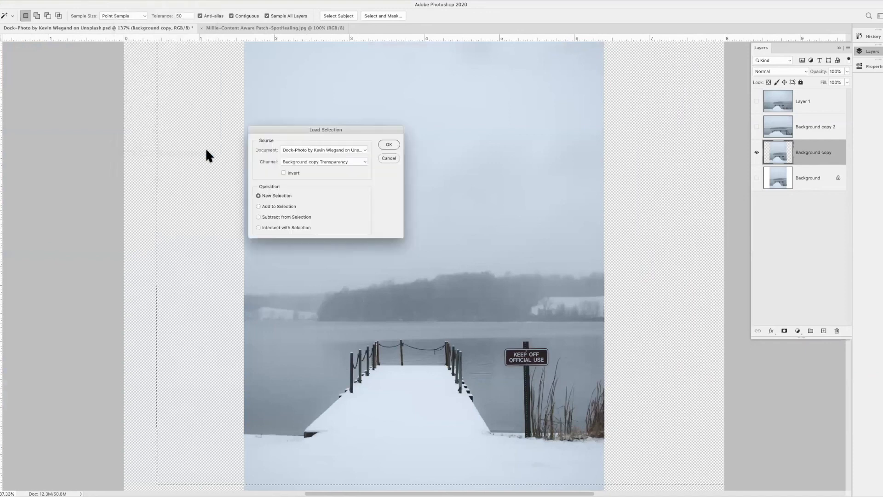
{"action": "left_click", "coordinate": [357, 159]}
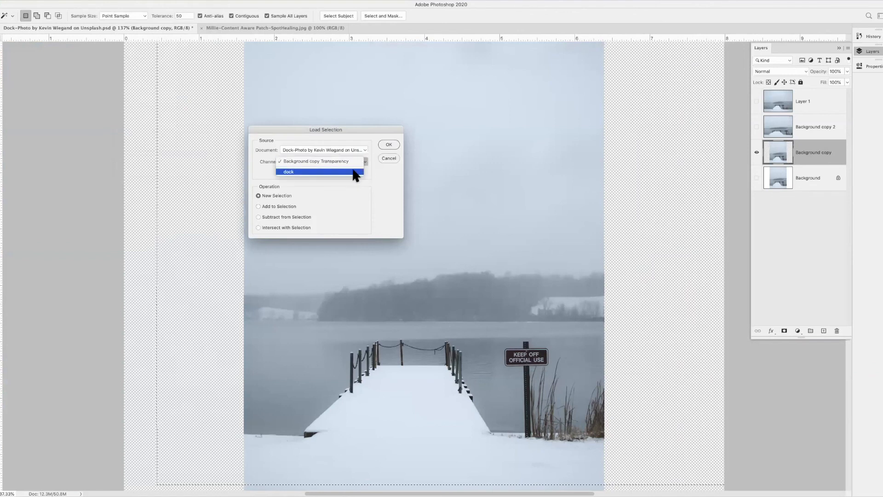
{"action": "left_click", "coordinate": [355, 173]}
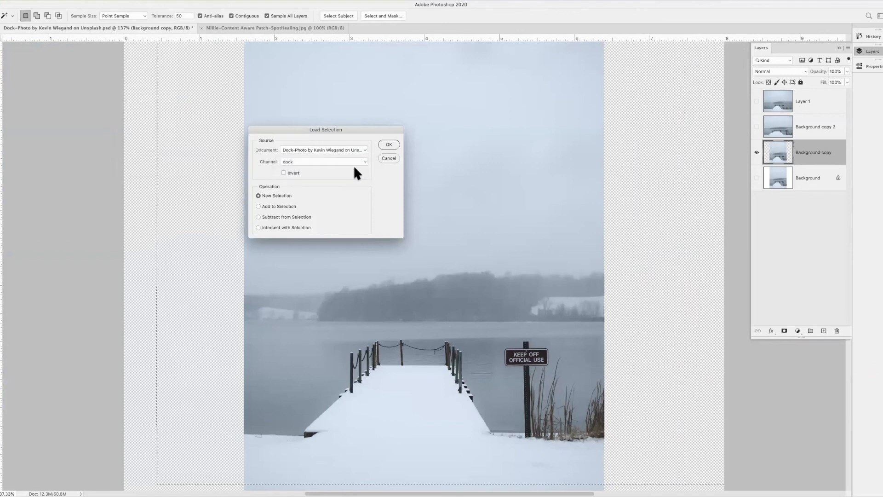
{"action": "left_click", "coordinate": [388, 144]}
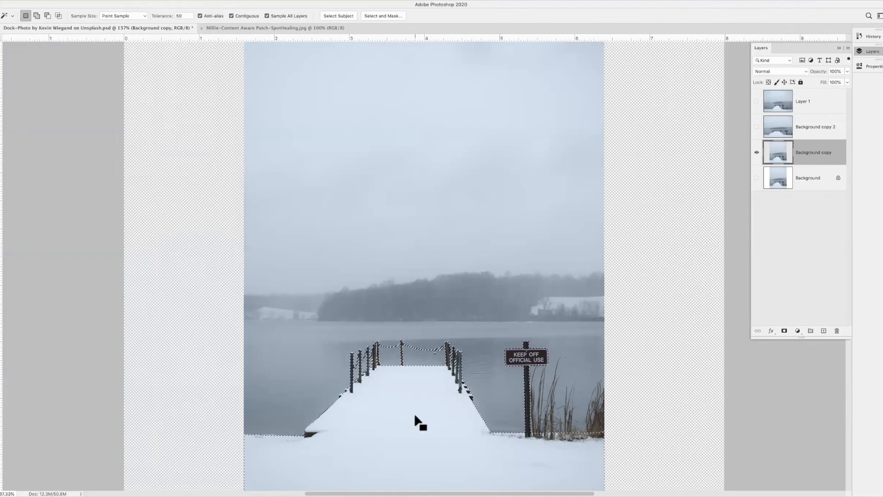
{"action": "key", "text": "ctrl+d"}
{"action": "left_click_drag", "start_coordinate": [399, 396], "coordinate": [343, 289]}
{"action": "left_click", "coordinate": [315, 278]}
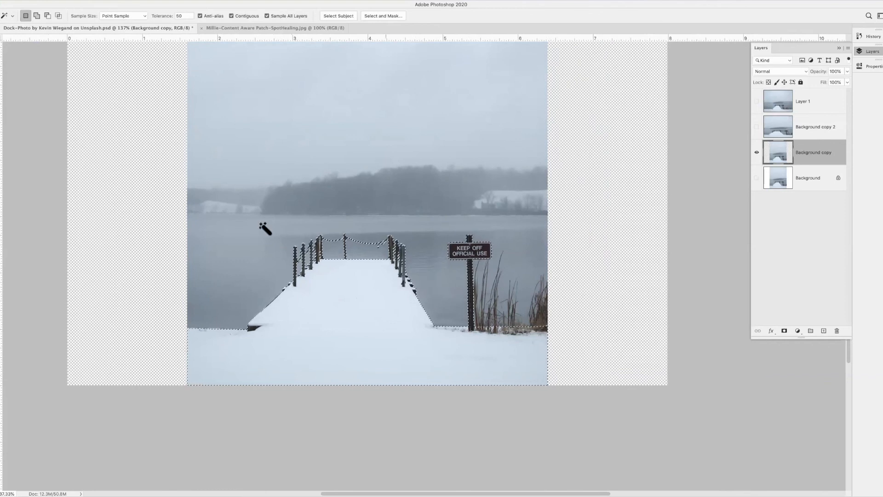
{"action": "key", "text": "ctrl+d"}
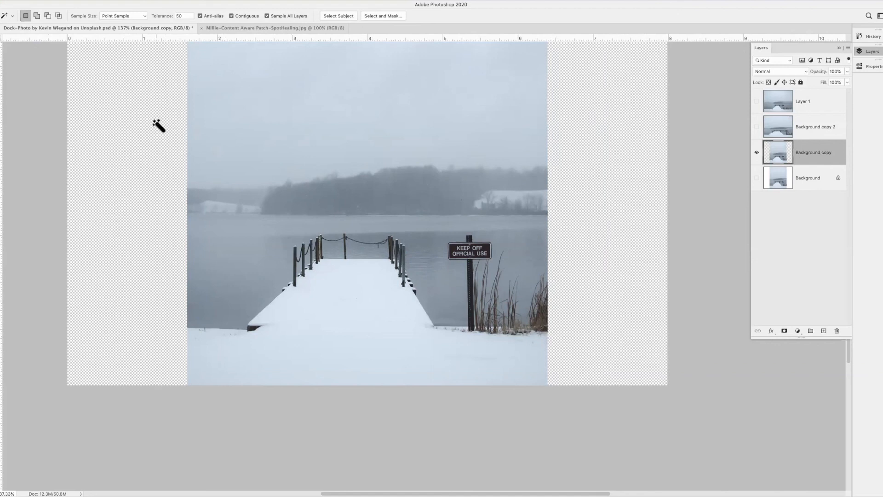
Step: Select all the pixels of Background copy and start Content-Aware Scale on them
{"action": "left_click", "coordinate": [780, 154], "text": "super"}
{"action": "scroll", "coordinate": [688, 167], "scroll_direction": "up", "scroll_amount": 5}
{"action": "scroll", "coordinate": [688, 166], "scroll_direction": "left", "scroll_amount": 3}
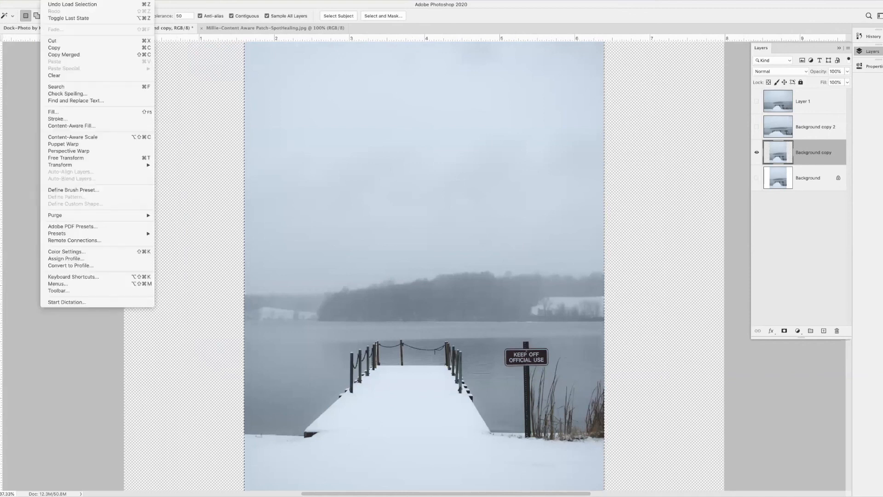
{"action": "left_click", "coordinate": [113, 138]}
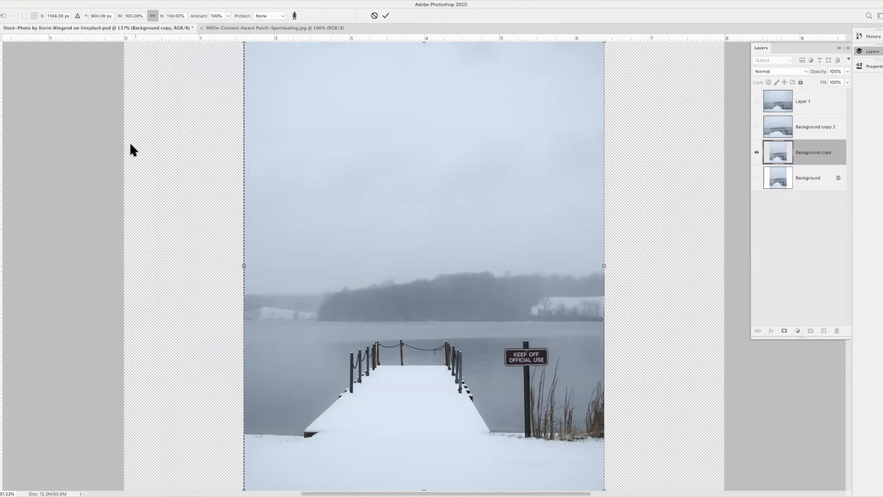
Step: Try stretching the photo to both canvas edges with Content-Aware Scale protection set to None, and undo both stretches
{"action": "left_click_drag", "start_coordinate": [606, 264], "coordinate": [725, 243]}
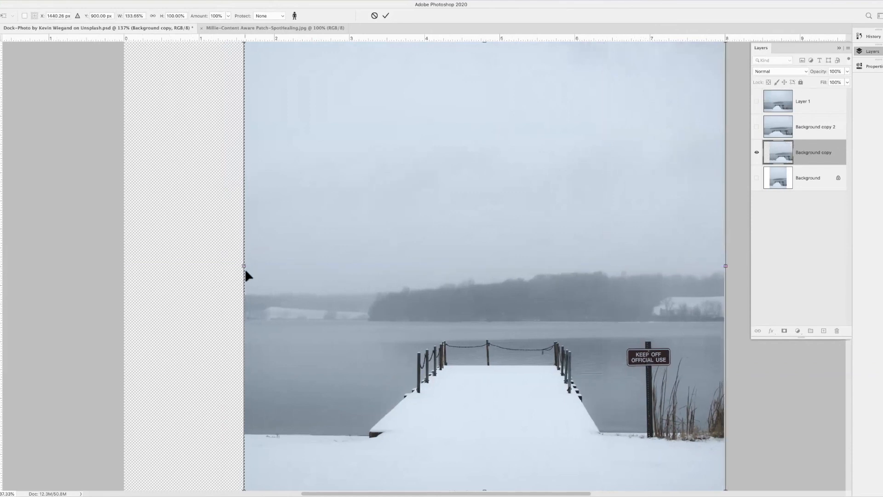
{"action": "left_click_drag", "start_coordinate": [215, 271], "coordinate": [122, 276]}
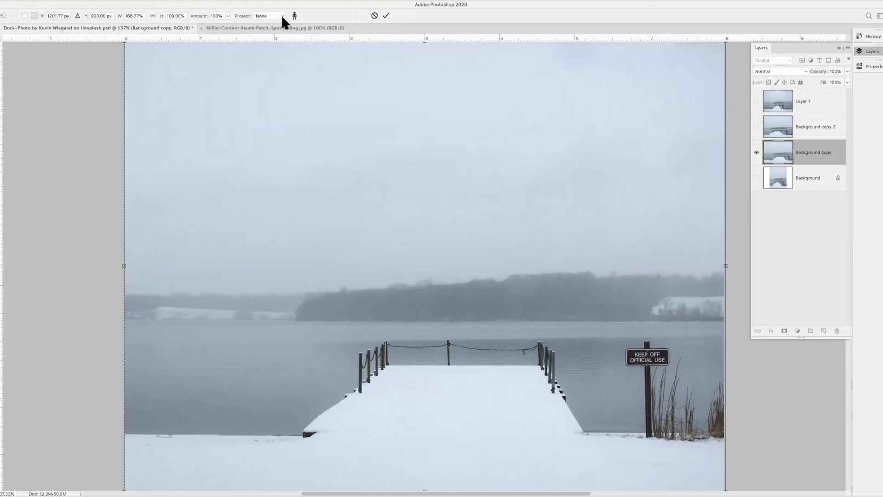
{"action": "left_click", "coordinate": [281, 16]}
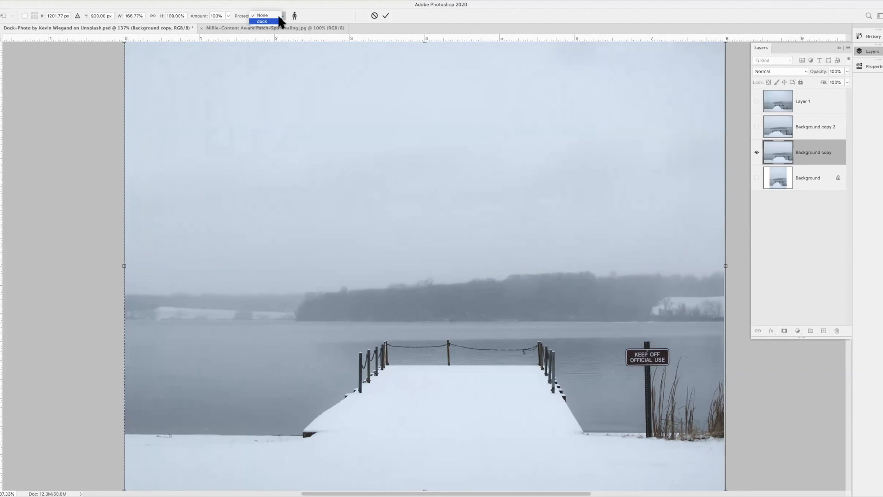
{"action": "left_click", "coordinate": [304, 7]}
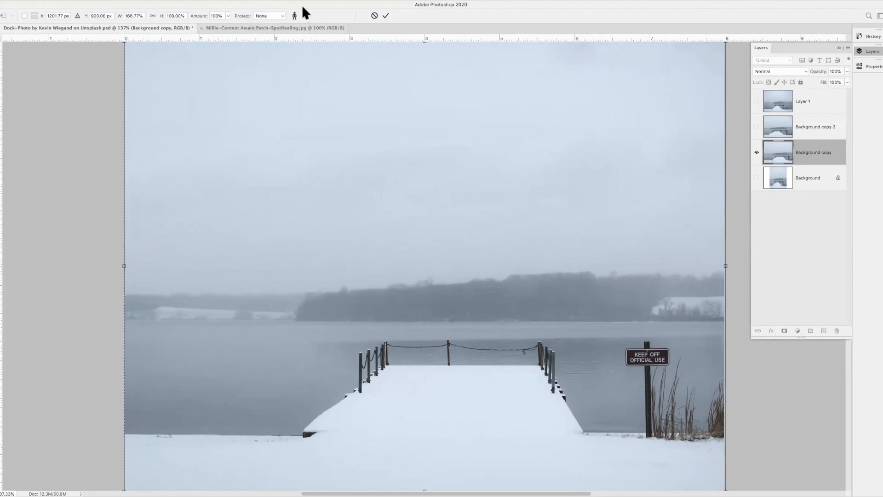
{"action": "key", "text": "super+z"}
{"action": "key", "text": "super+z"}
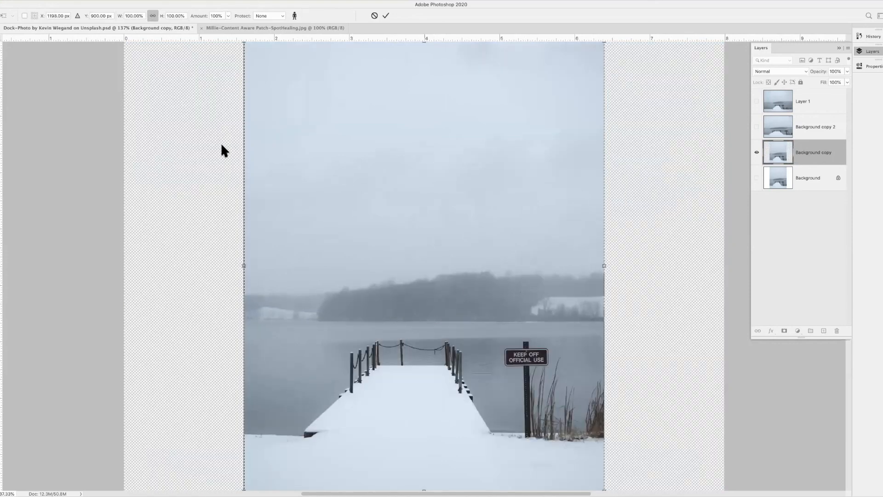
Step: Protect the saved dock selection and stretch Background copy to both side edges of the canvas with Content-Aware Scale
{"action": "left_click", "coordinate": [275, 15]}
{"action": "left_click_drag", "start_coordinate": [614, 262], "coordinate": [723, 248]}
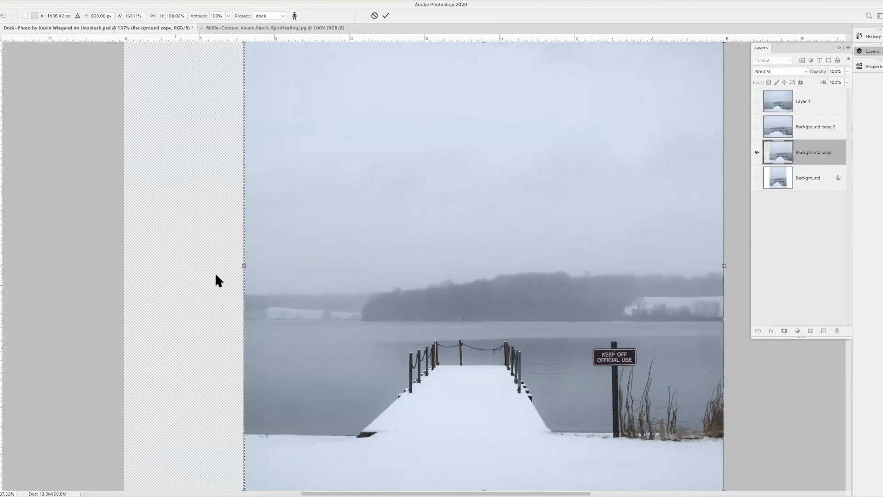
{"action": "left_click_drag", "start_coordinate": [244, 265], "coordinate": [122, 268]}
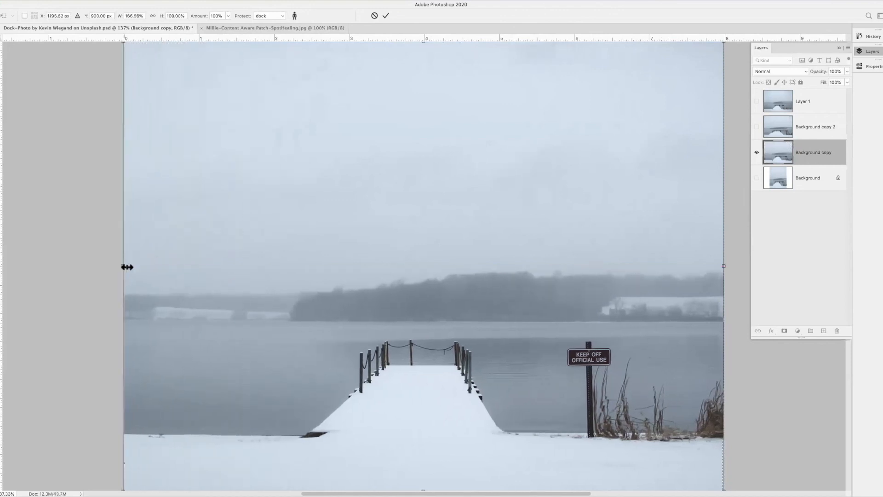
{"action": "key", "text": "Return"}
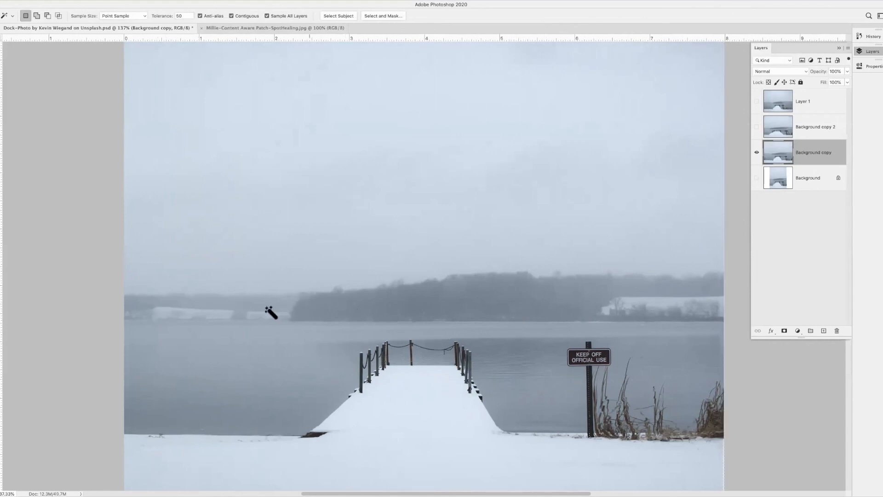
{"action": "key", "text": "v"}
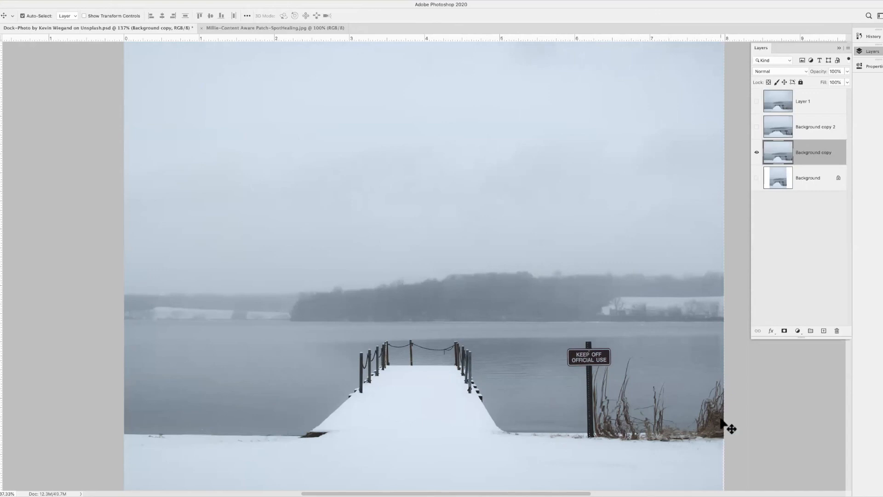
Step: Examine the stretched reeds beside the sign up close, comparing Background copy with the original Background layer
{"action": "key", "text": "super+space"}
{"action": "left_click_drag", "start_coordinate": [651, 383], "coordinate": [606, 407]}
{"action": "left_click_drag", "start_coordinate": [657, 316], "coordinate": [475, 144]}
{"action": "left_click_drag", "start_coordinate": [389, 230], "coordinate": [437, 115]}
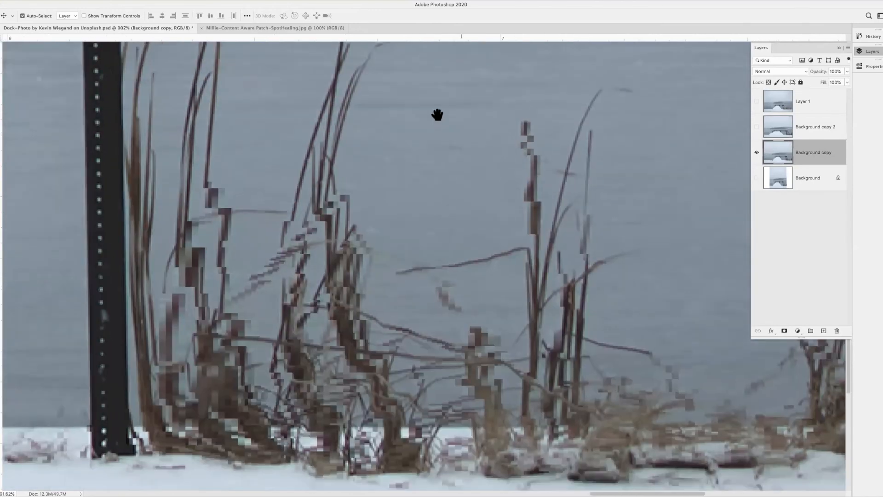
{"action": "left_click", "coordinate": [757, 178]}
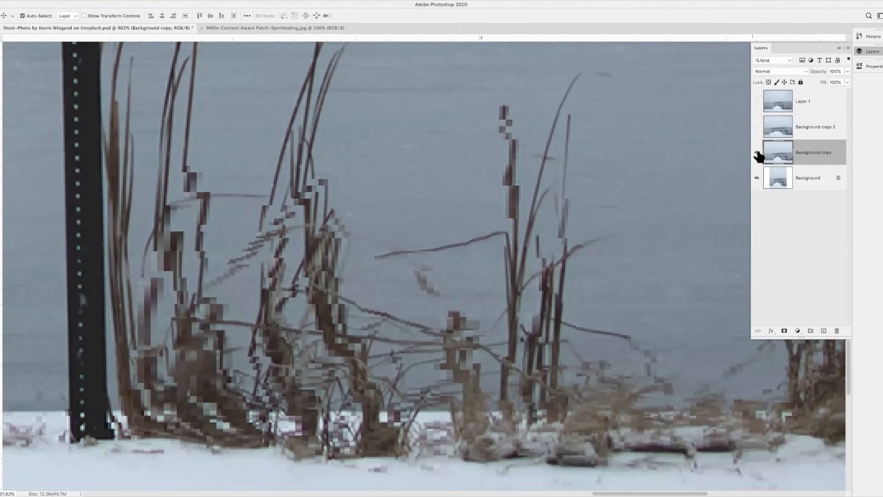
{"action": "left_click", "coordinate": [757, 153]}
{"action": "left_click", "coordinate": [757, 152]}
{"action": "key", "text": "super+1"}
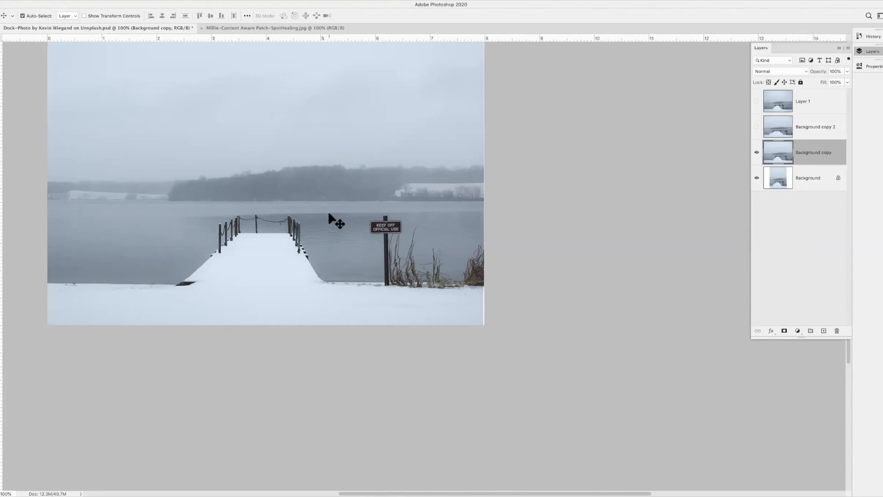
{"action": "key", "text": "super+0"}
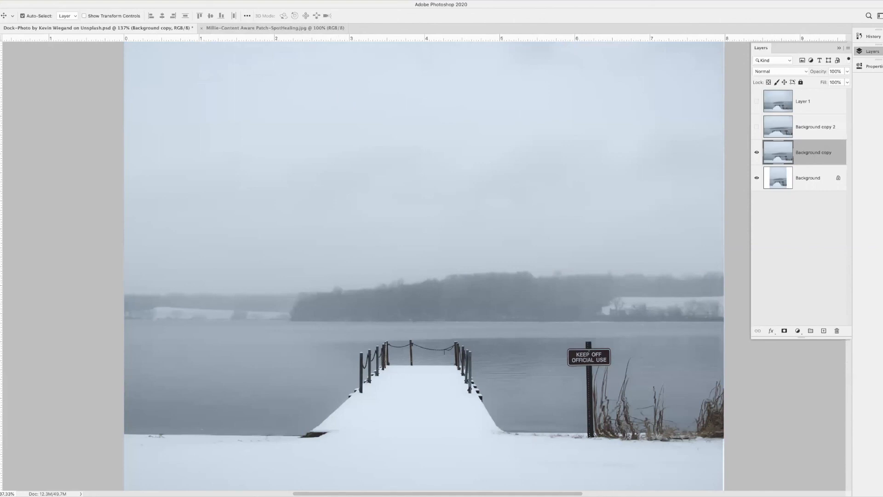
Step: Switch to the open portrait photo and remove the red blemish on the bridge of the nose with the content-aware Spot Healing Brush
{"action": "left_click", "coordinate": [285, 27]}
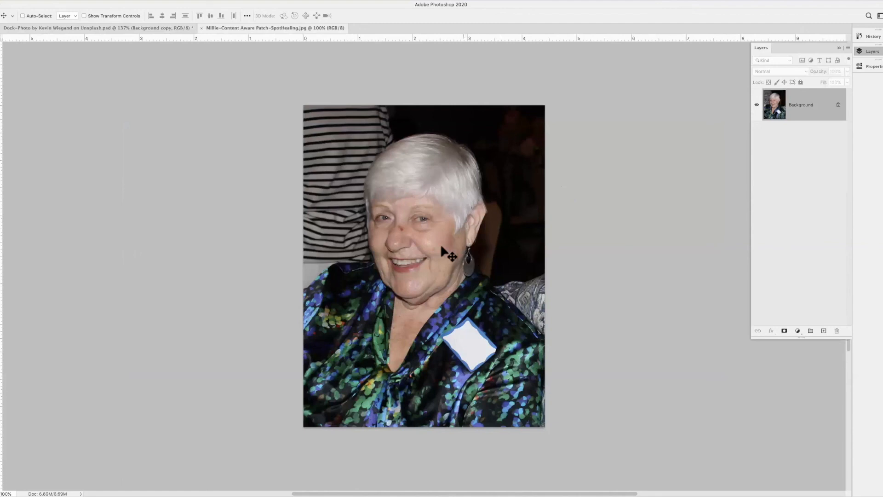
{"action": "key", "text": "ctrl+plus"}
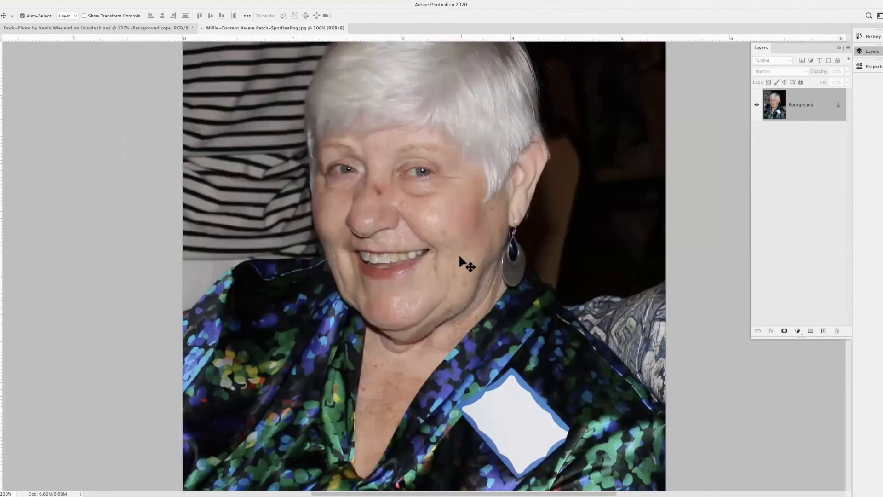
{"action": "key", "text": "super+minus"}
{"action": "key", "text": "super+0"}
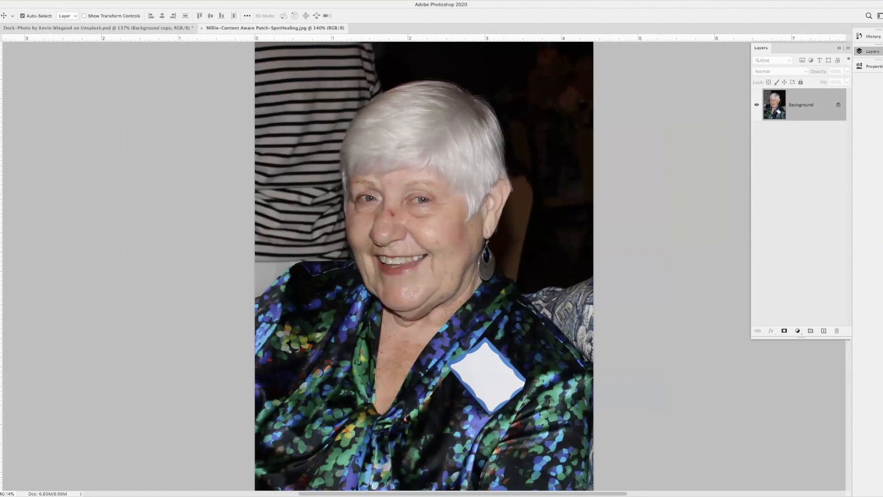
{"action": "key", "text": "j"}
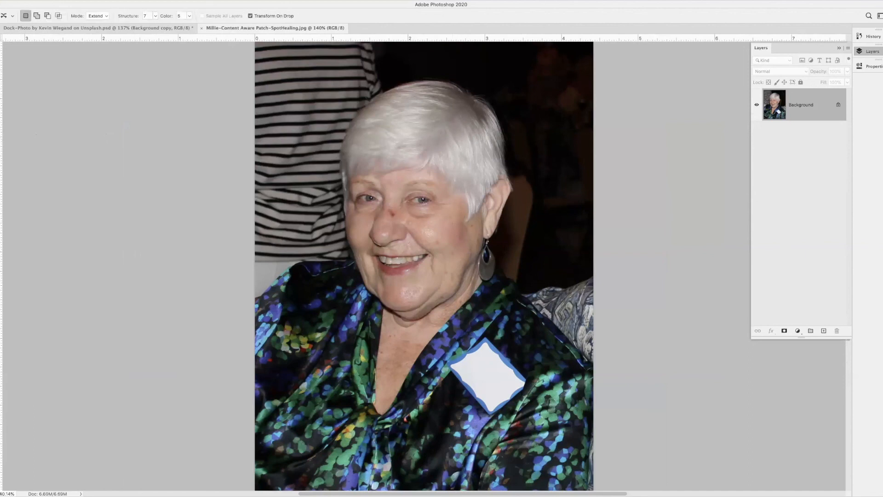
{"action": "left_click", "coordinate": [1, 115]}
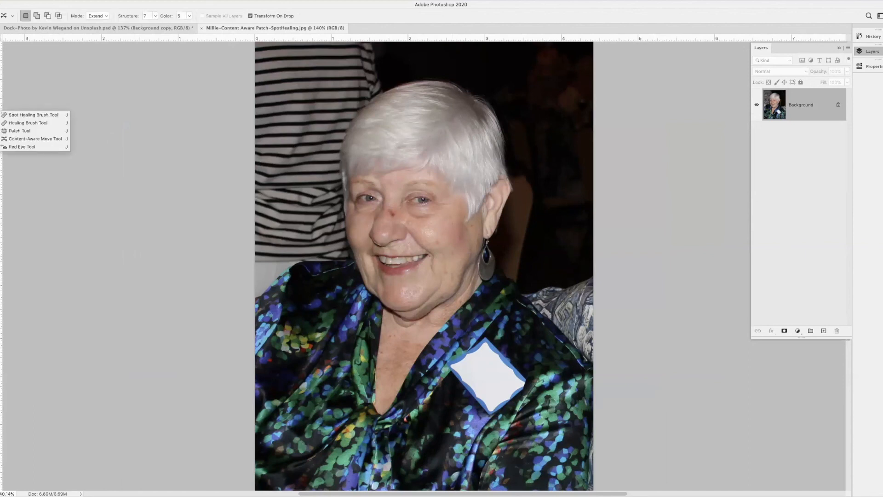
{"action": "left_click", "coordinate": [26, 116]}
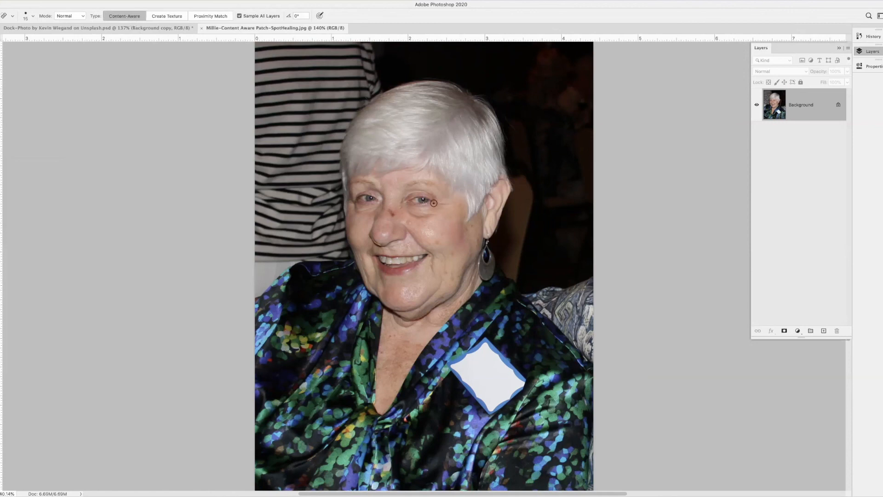
{"action": "left_click", "coordinate": [411, 215]}
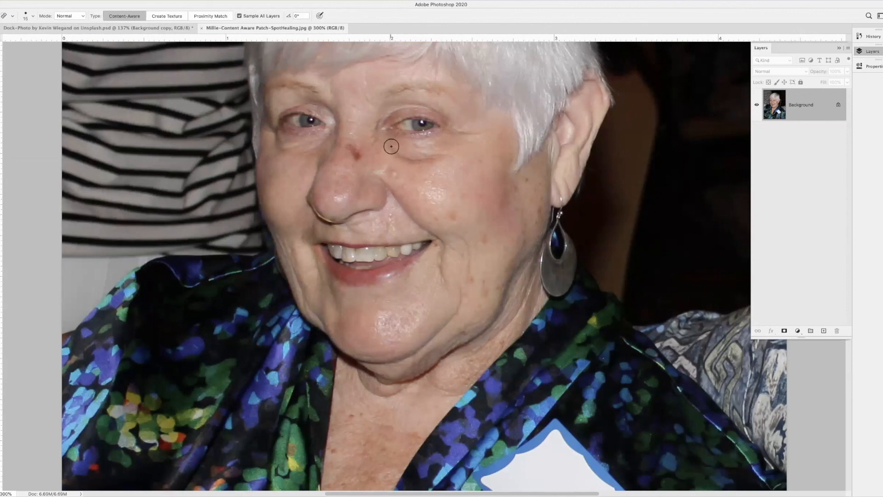
{"action": "mouse_move", "coordinate": [358, 154]}
{"action": "left_mouse_down"}
{"action": "mouse_move", "coordinate": [345, 147]}
{"action": "mouse_move", "coordinate": [364, 161]}
{"action": "mouse_move", "coordinate": [367, 150]}
{"action": "mouse_move", "coordinate": [342, 148]}
{"action": "mouse_move", "coordinate": [354, 143]}
{"action": "left_mouse_up"}
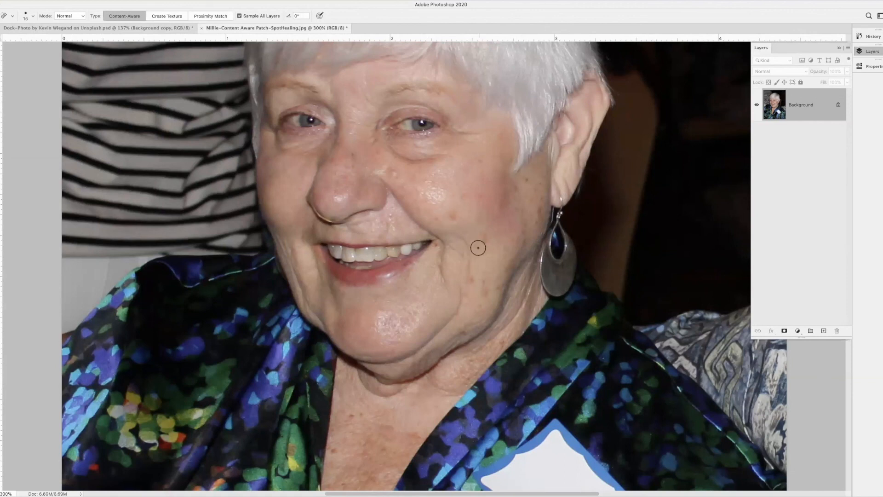
Step: Outline the blank white name tag on the blouse with the Patch tool in Content-Aware mode
{"action": "scroll", "coordinate": [473, 211], "scroll_direction": "down", "scroll_amount": 10}
{"action": "scroll", "coordinate": [473, 211], "scroll_direction": "right", "scroll_amount": 4}
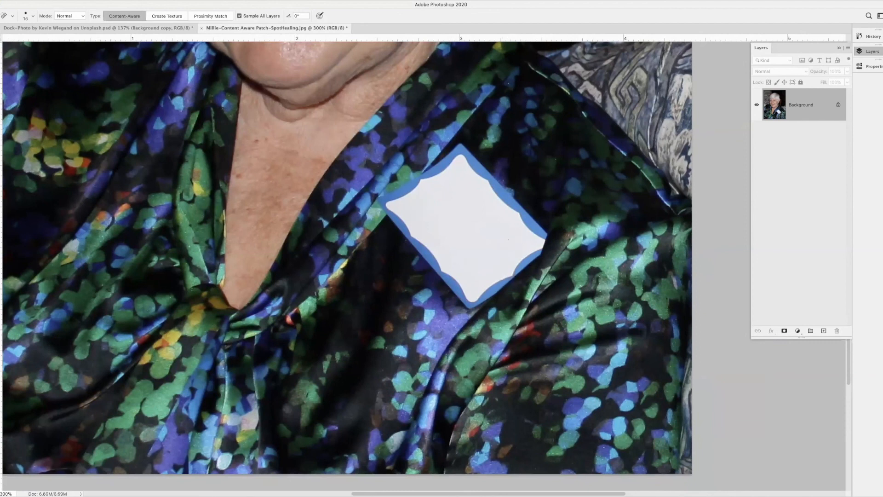
{"action": "left_click", "coordinate": [1, 114]}
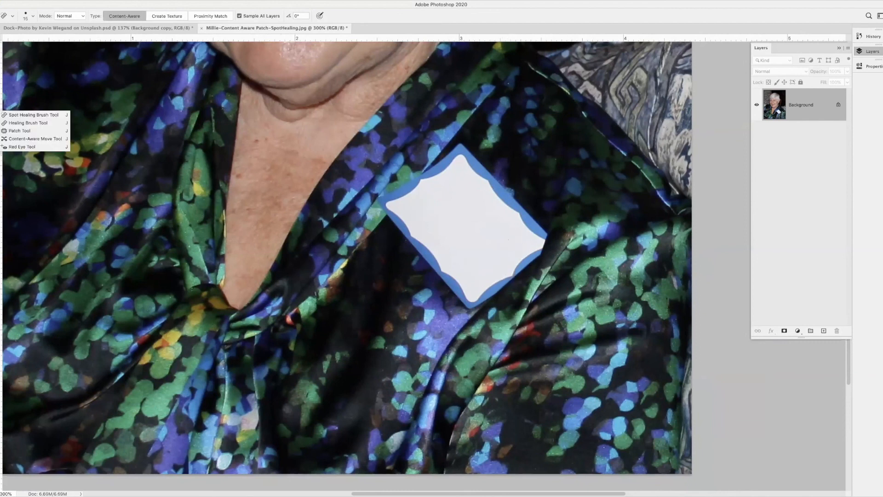
{"action": "left_click", "coordinate": [39, 129]}
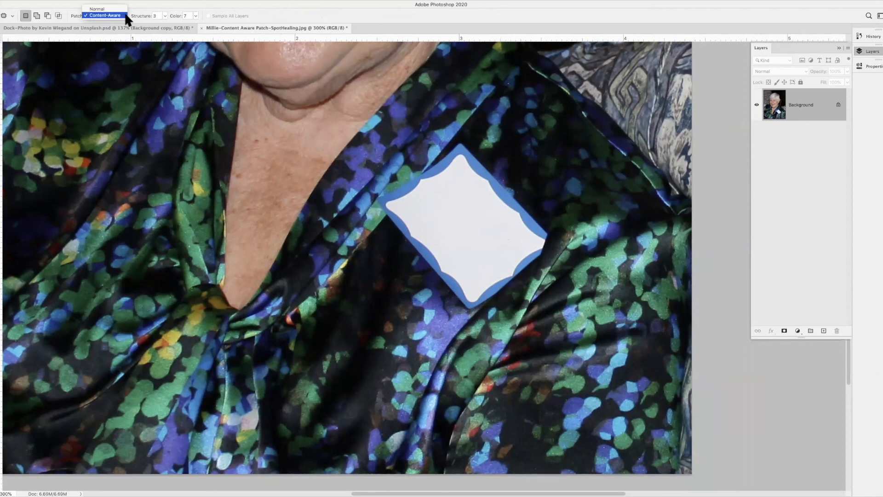
{"action": "left_click", "coordinate": [125, 15]}
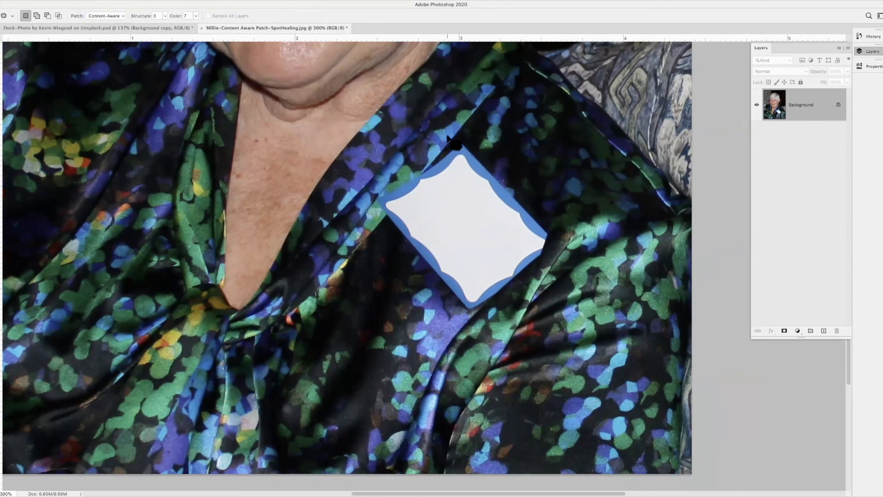
{"action": "mouse_move", "coordinate": [451, 141]}
{"action": "left_mouse_down"}
{"action": "mouse_move", "coordinate": [358, 211]}
{"action": "mouse_move", "coordinate": [416, 280]}
{"action": "mouse_move", "coordinate": [493, 319]}
{"action": "mouse_move", "coordinate": [575, 253]}
{"action": "mouse_move", "coordinate": [566, 196]}
{"action": "mouse_move", "coordinate": [474, 141]}
{"action": "mouse_move", "coordinate": [442, 138]}
{"action": "left_mouse_up"}
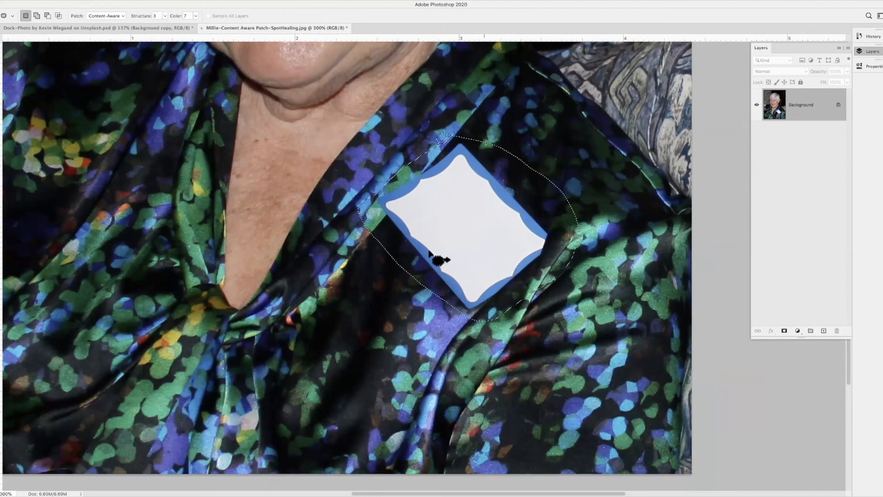
Step: Patch the outlined name tag with the patterned fabric from lower on the blouse, and clear the selection
{"action": "left_click_drag", "start_coordinate": [467, 223], "coordinate": [569, 368]}
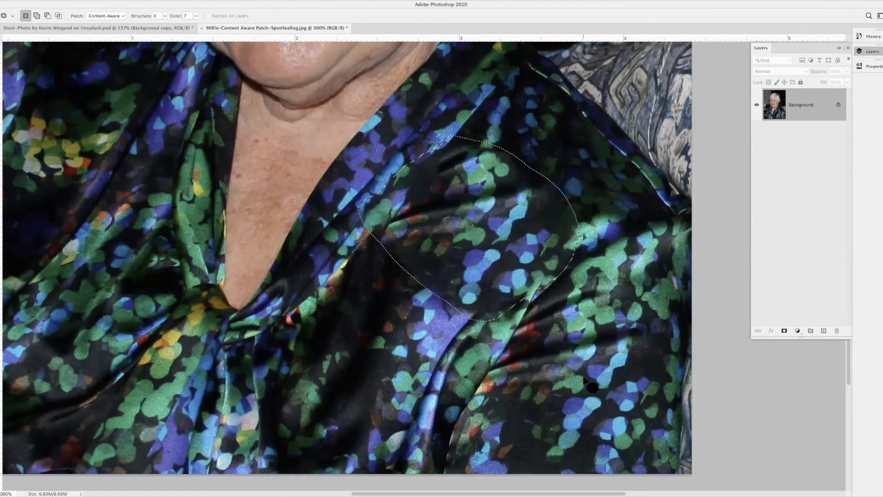
{"action": "key", "text": "super+d"}
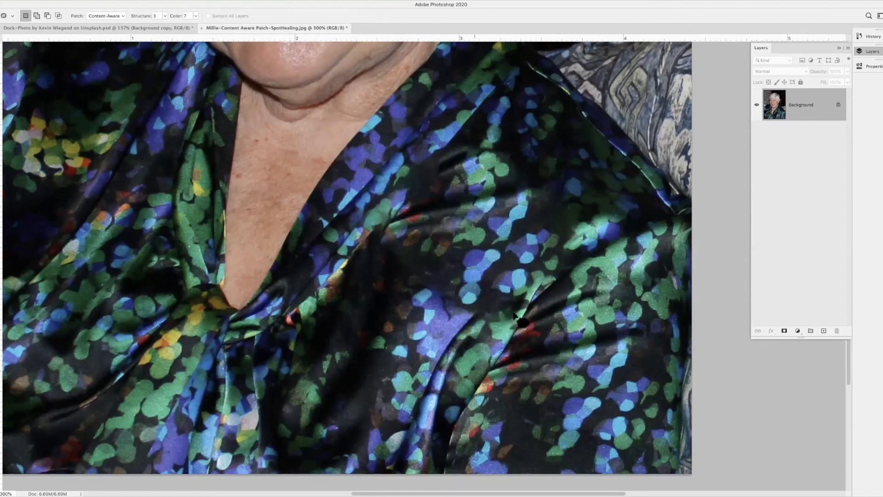
{"action": "key", "text": "super+0"}
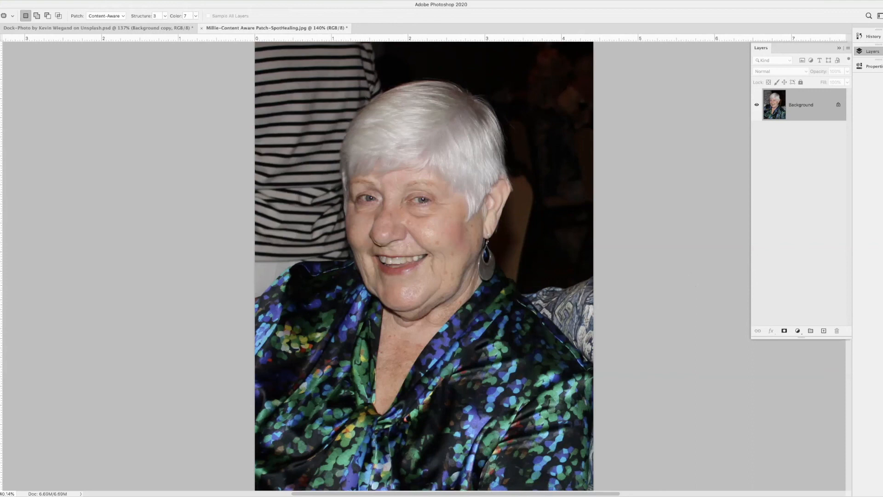
{"action": "key", "text": "v"}
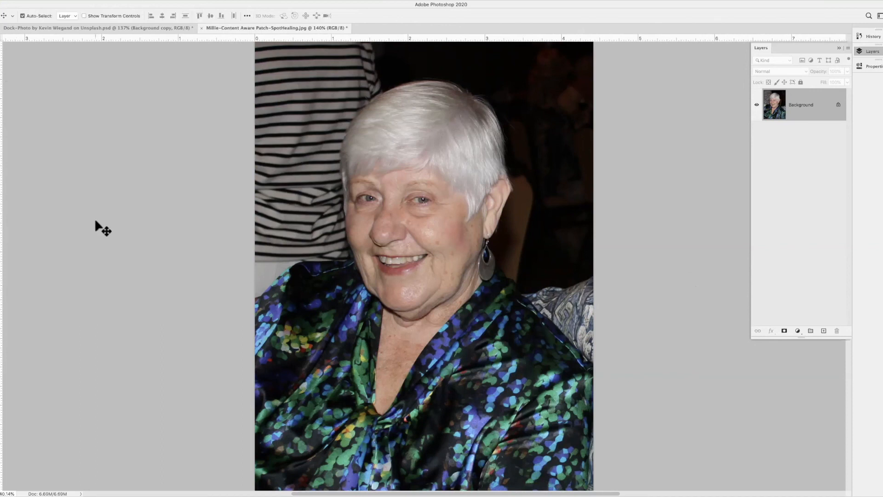